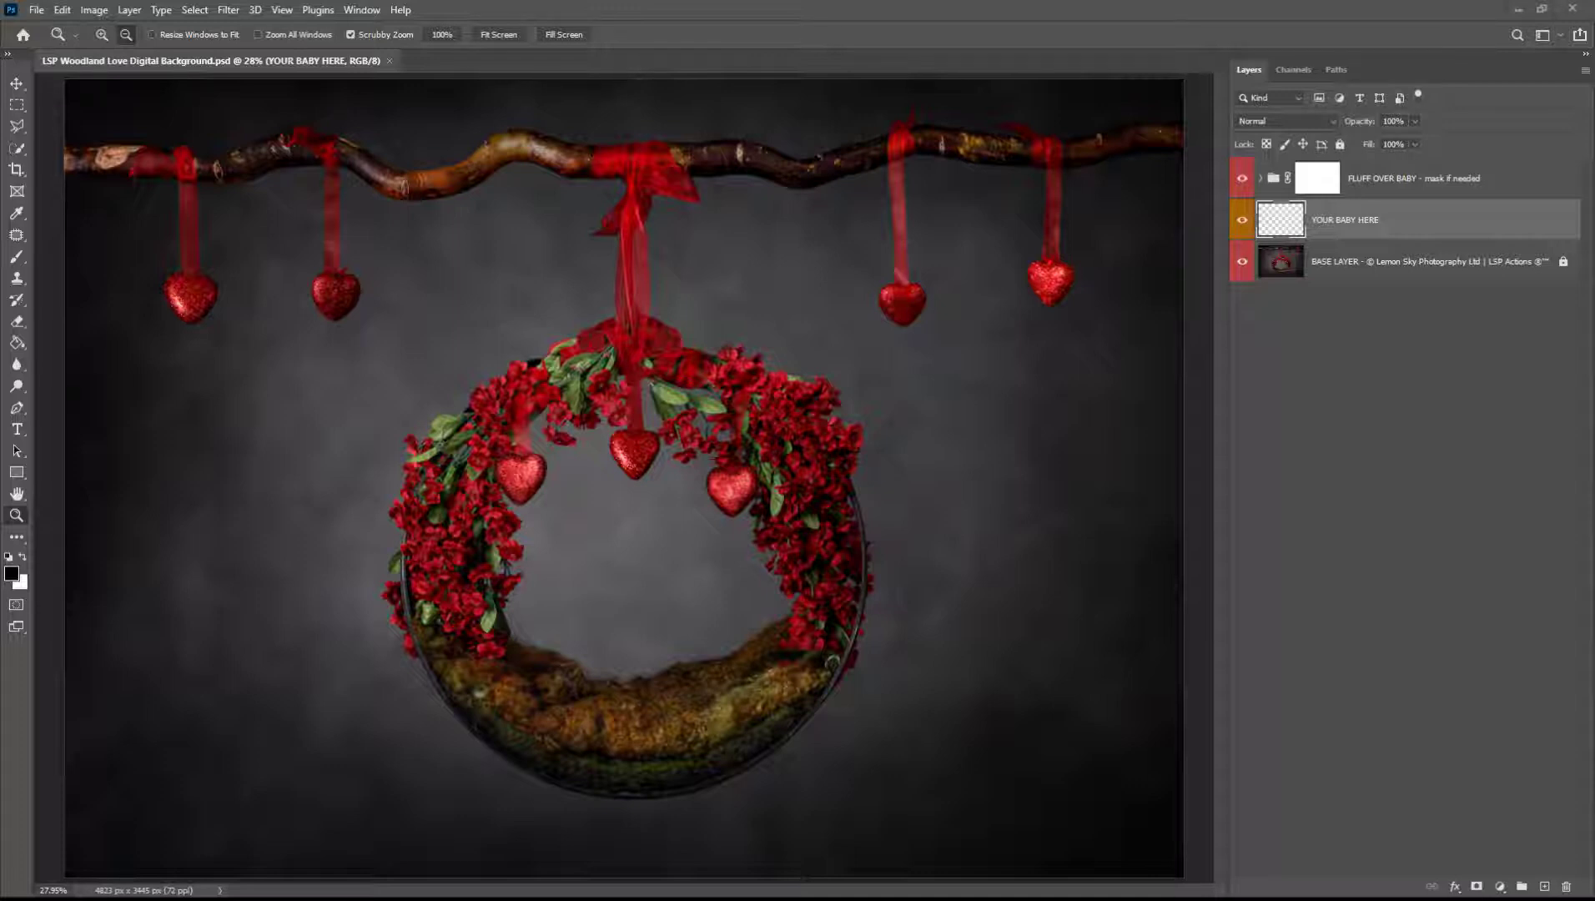
Activate the Move tool and make YOUR BABY HERE the active layer.
key("v")
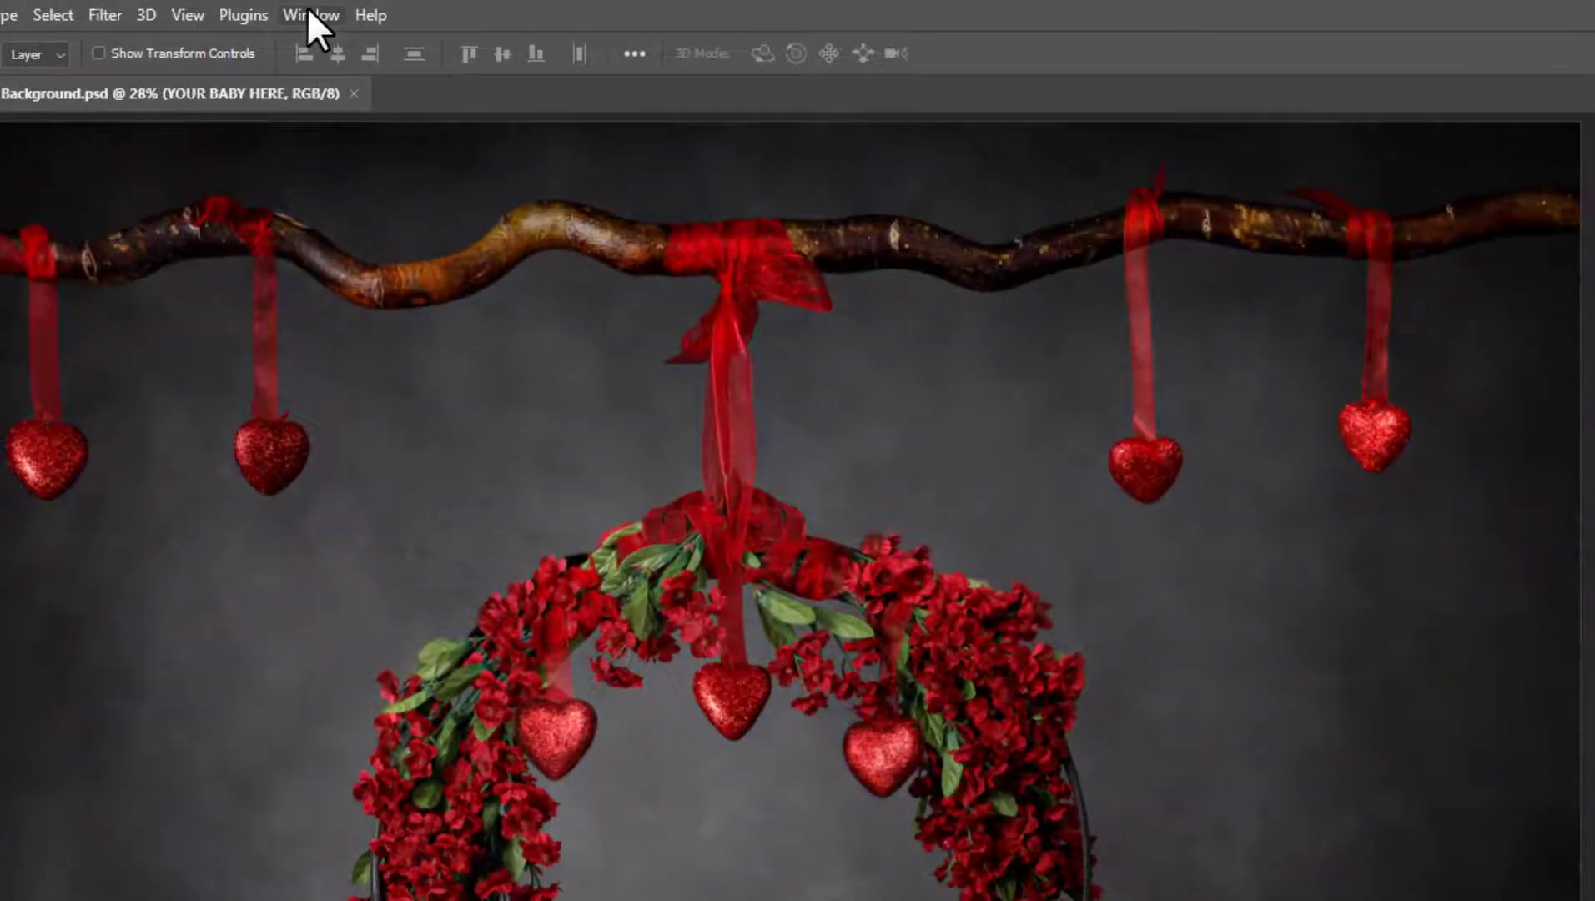
left_click(361, 10)
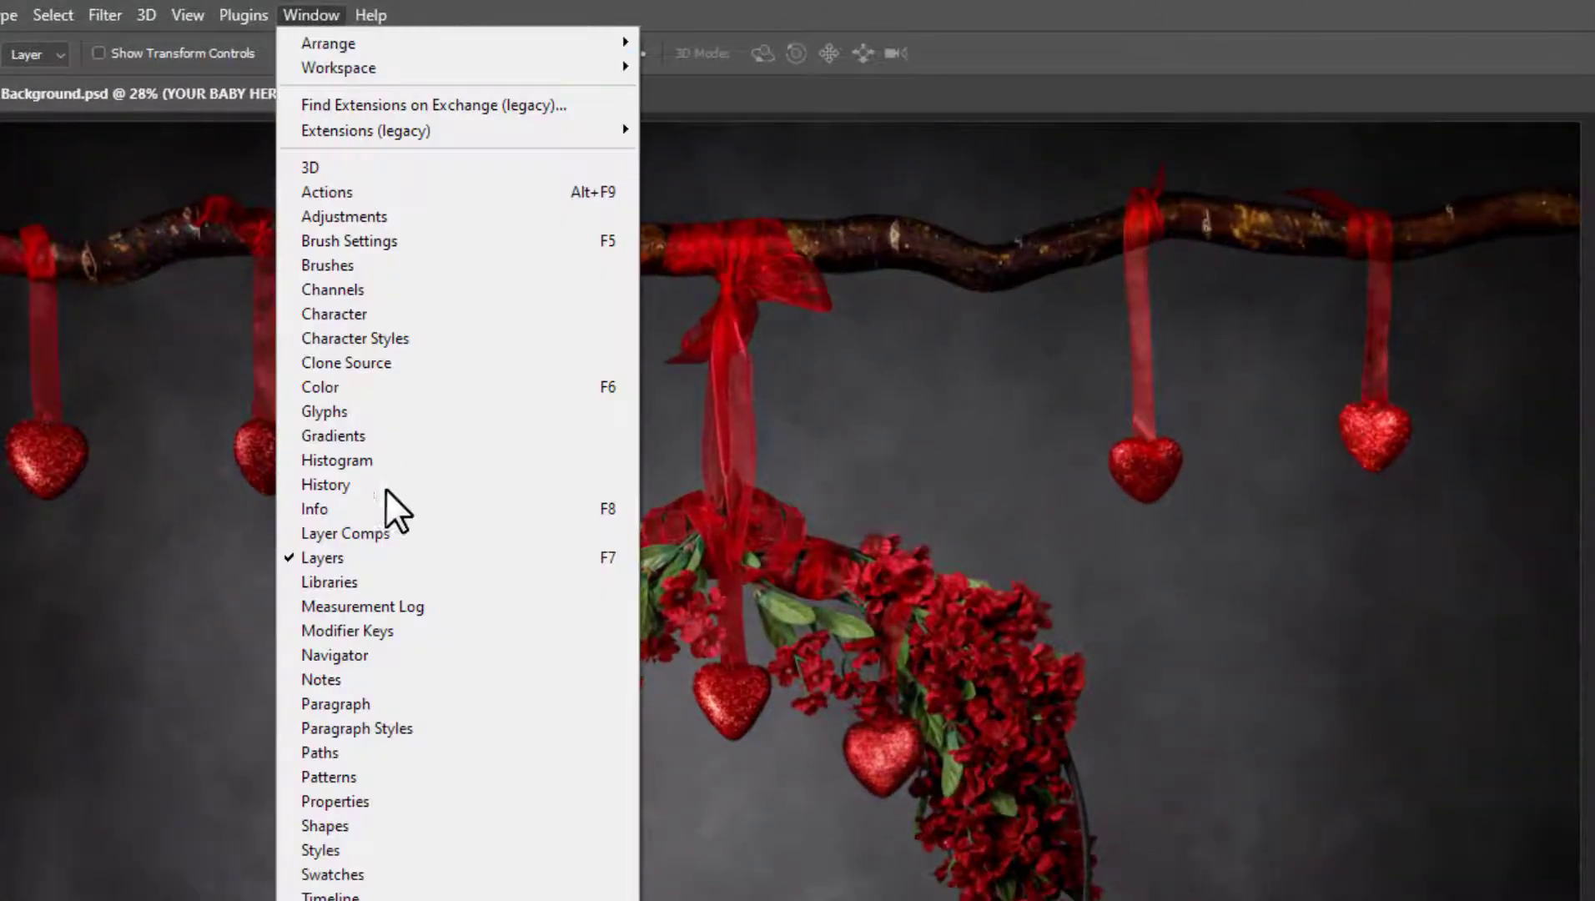
left_click(287, 16)
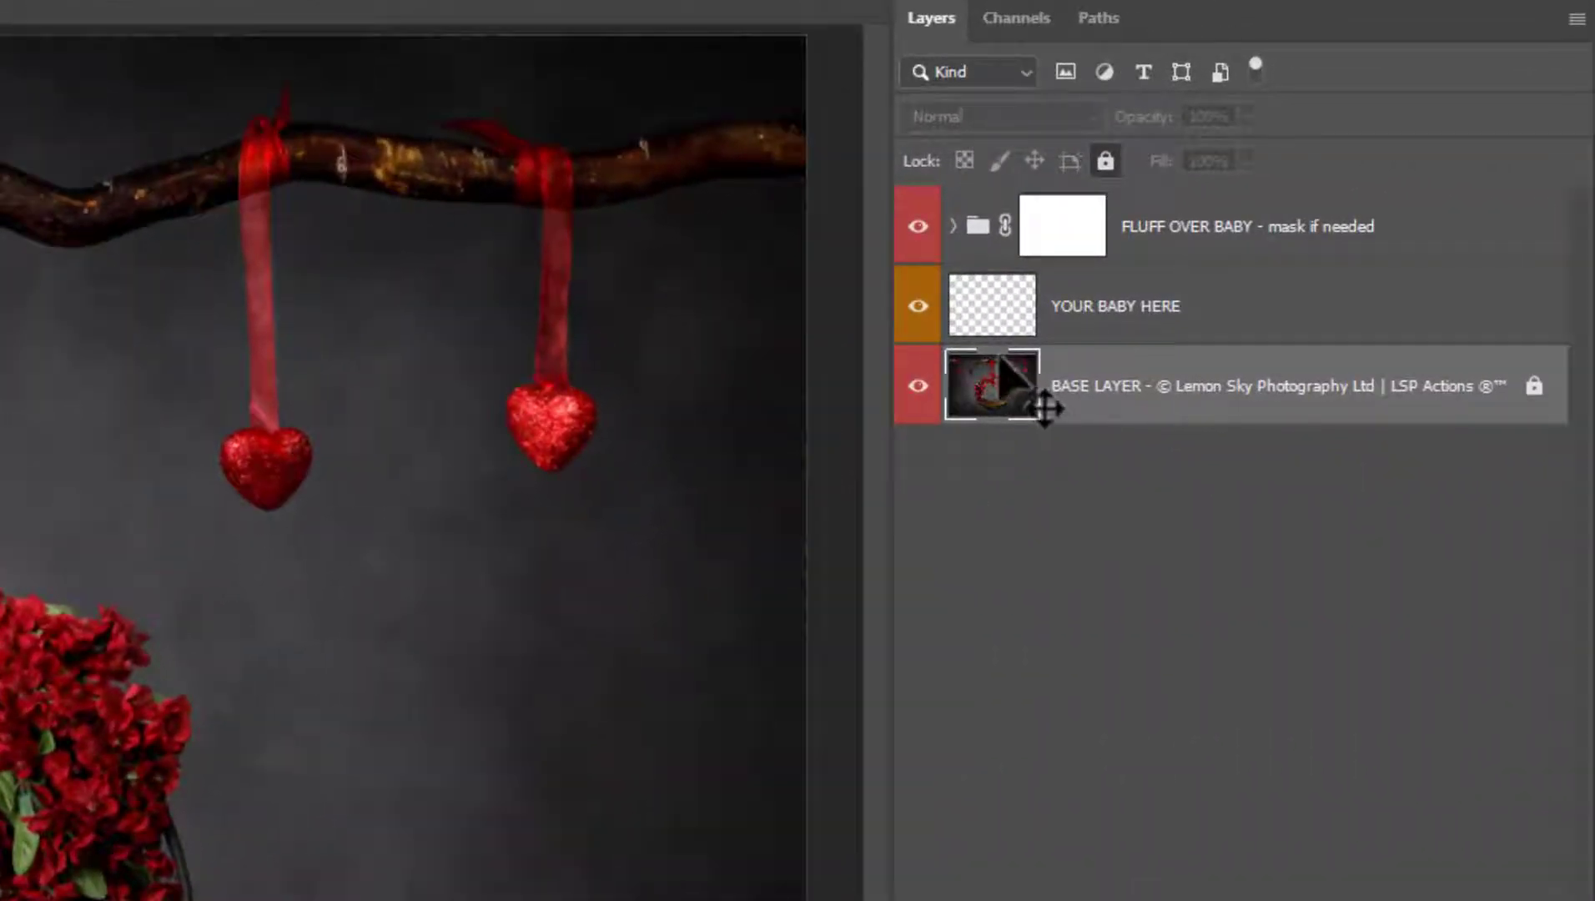
left_click(977, 327)
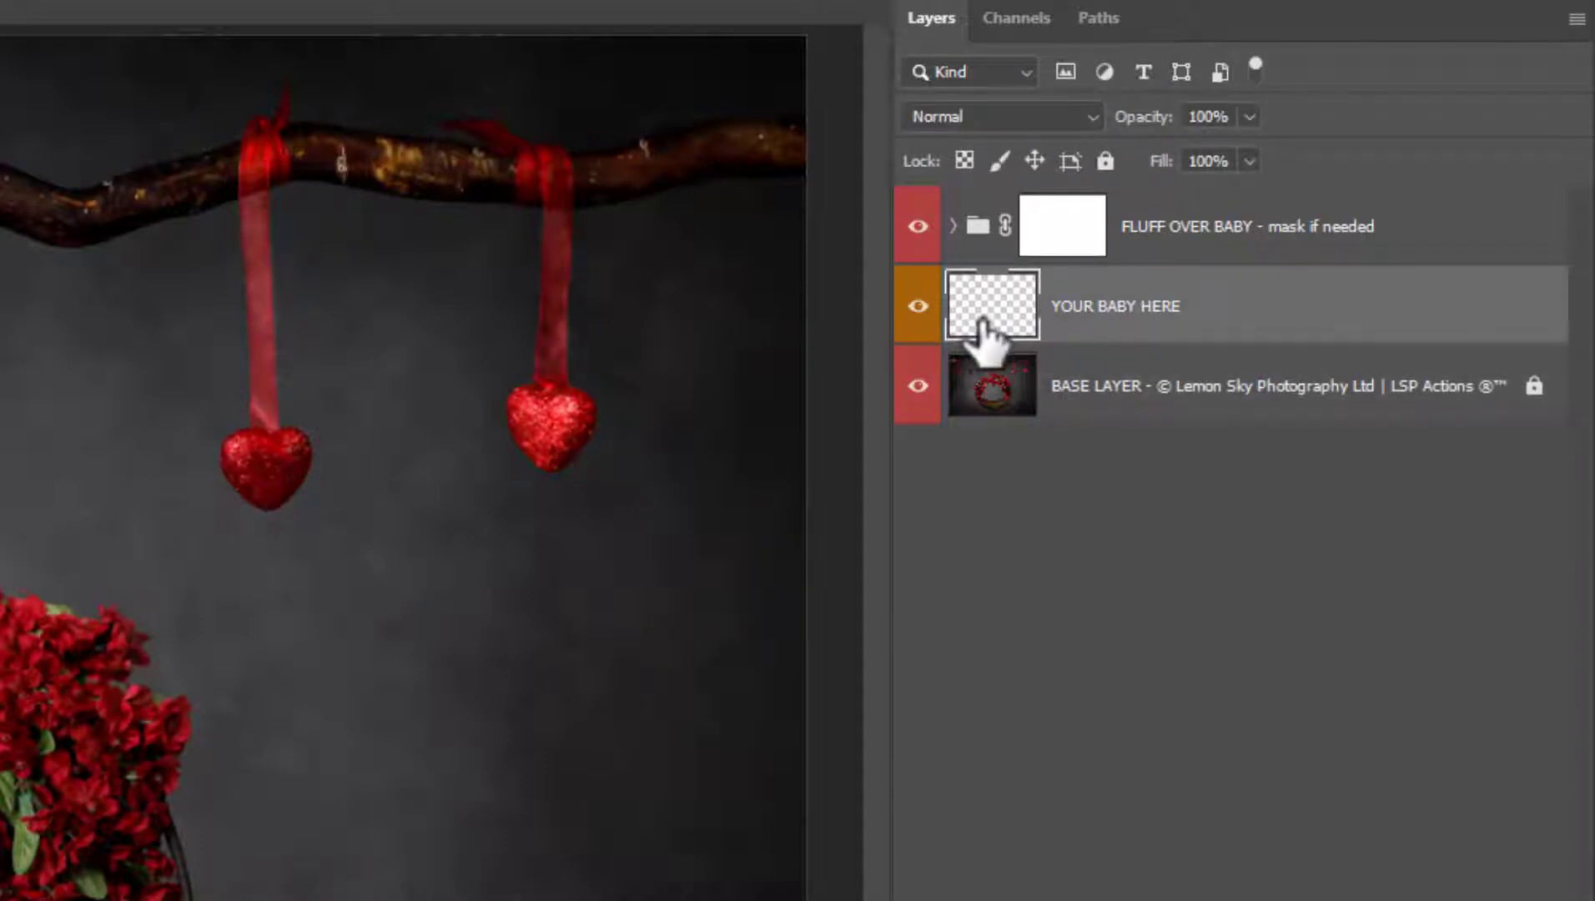
left_click(1058, 251)
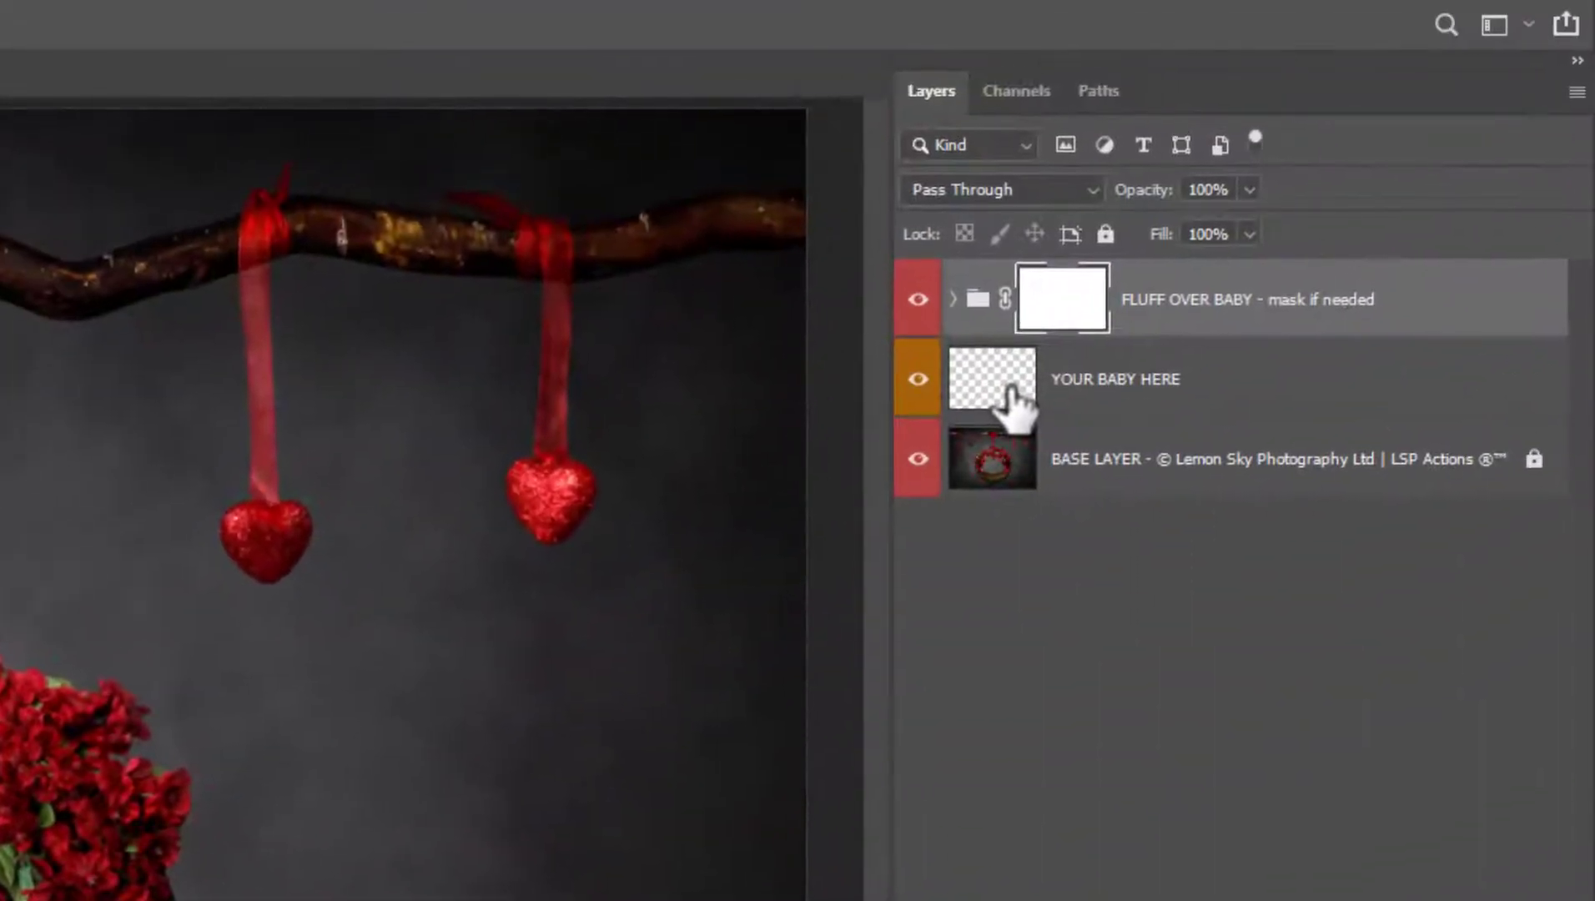
left_click(1014, 400)
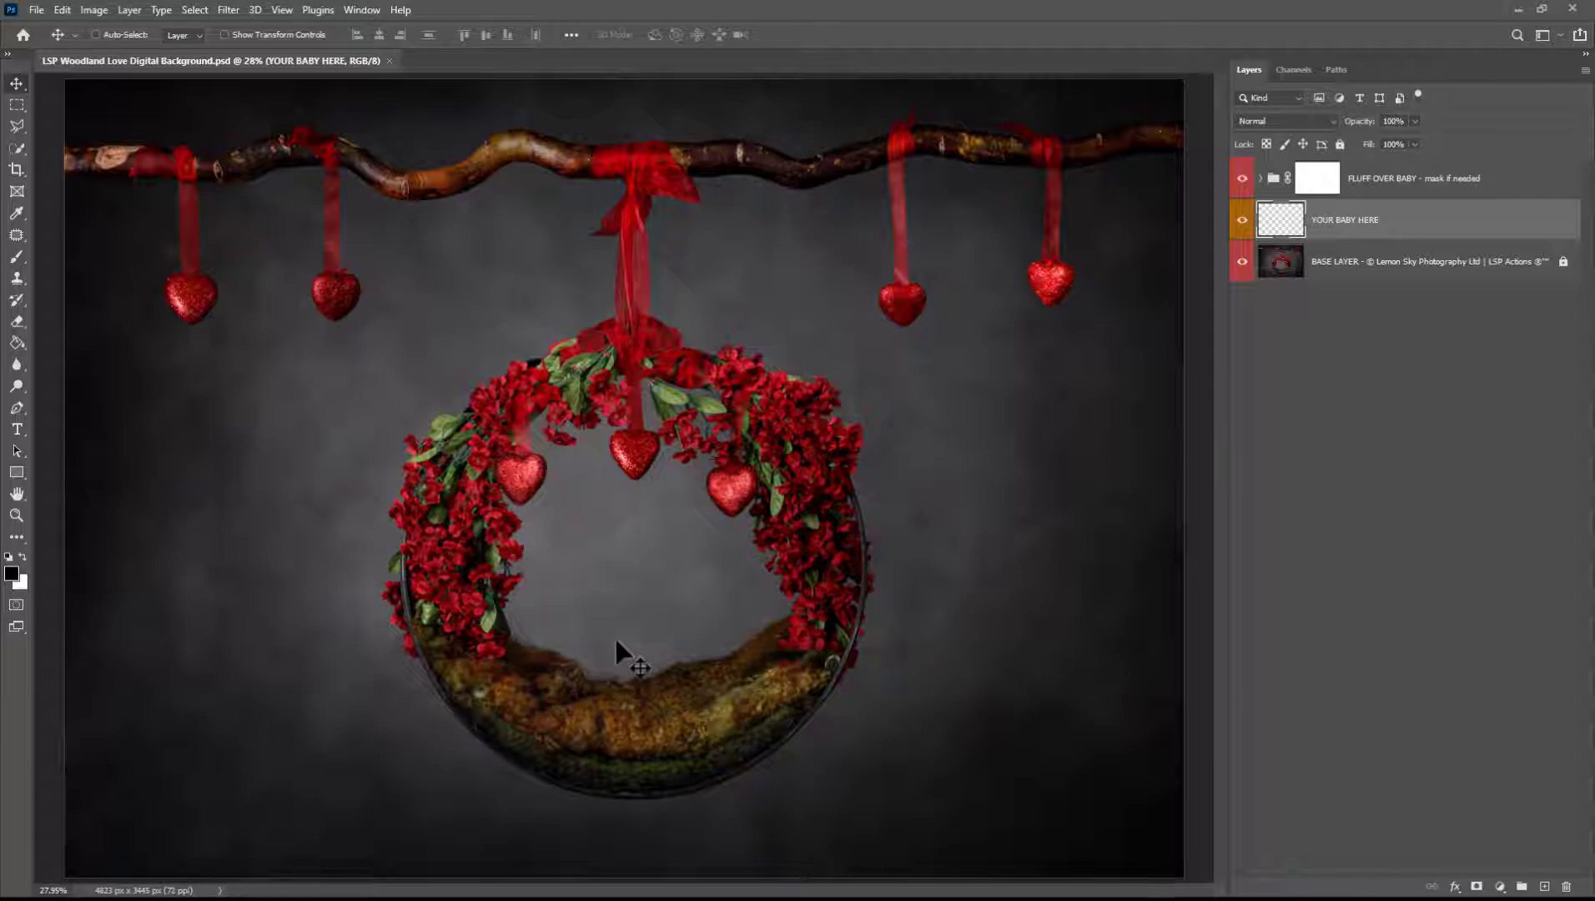
left_click(35, 9)
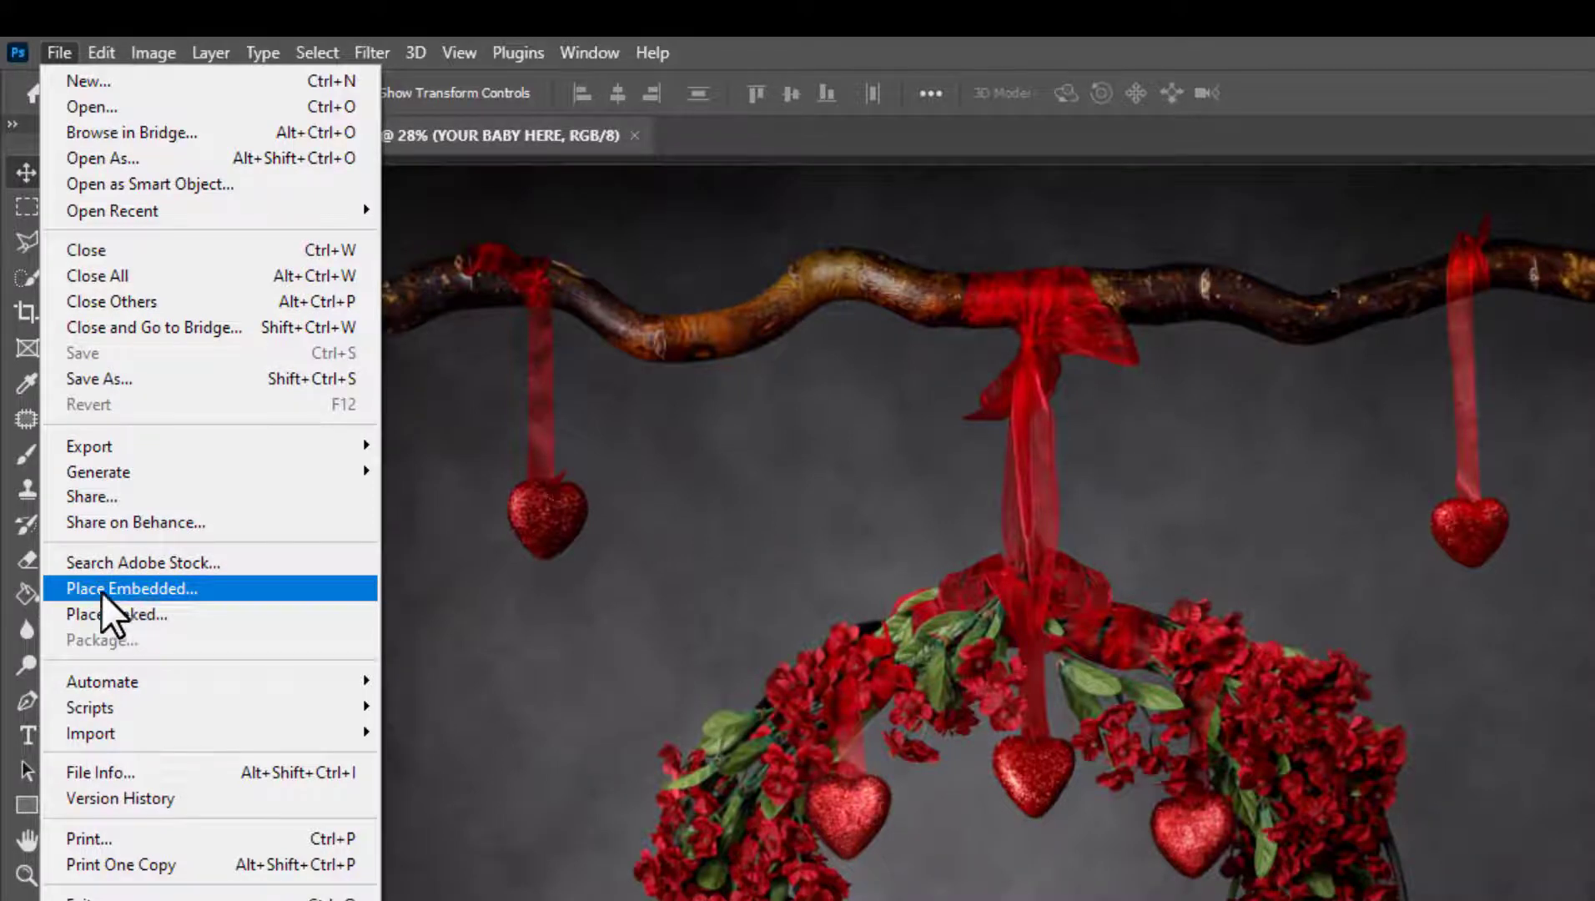
left_click(60, 52)
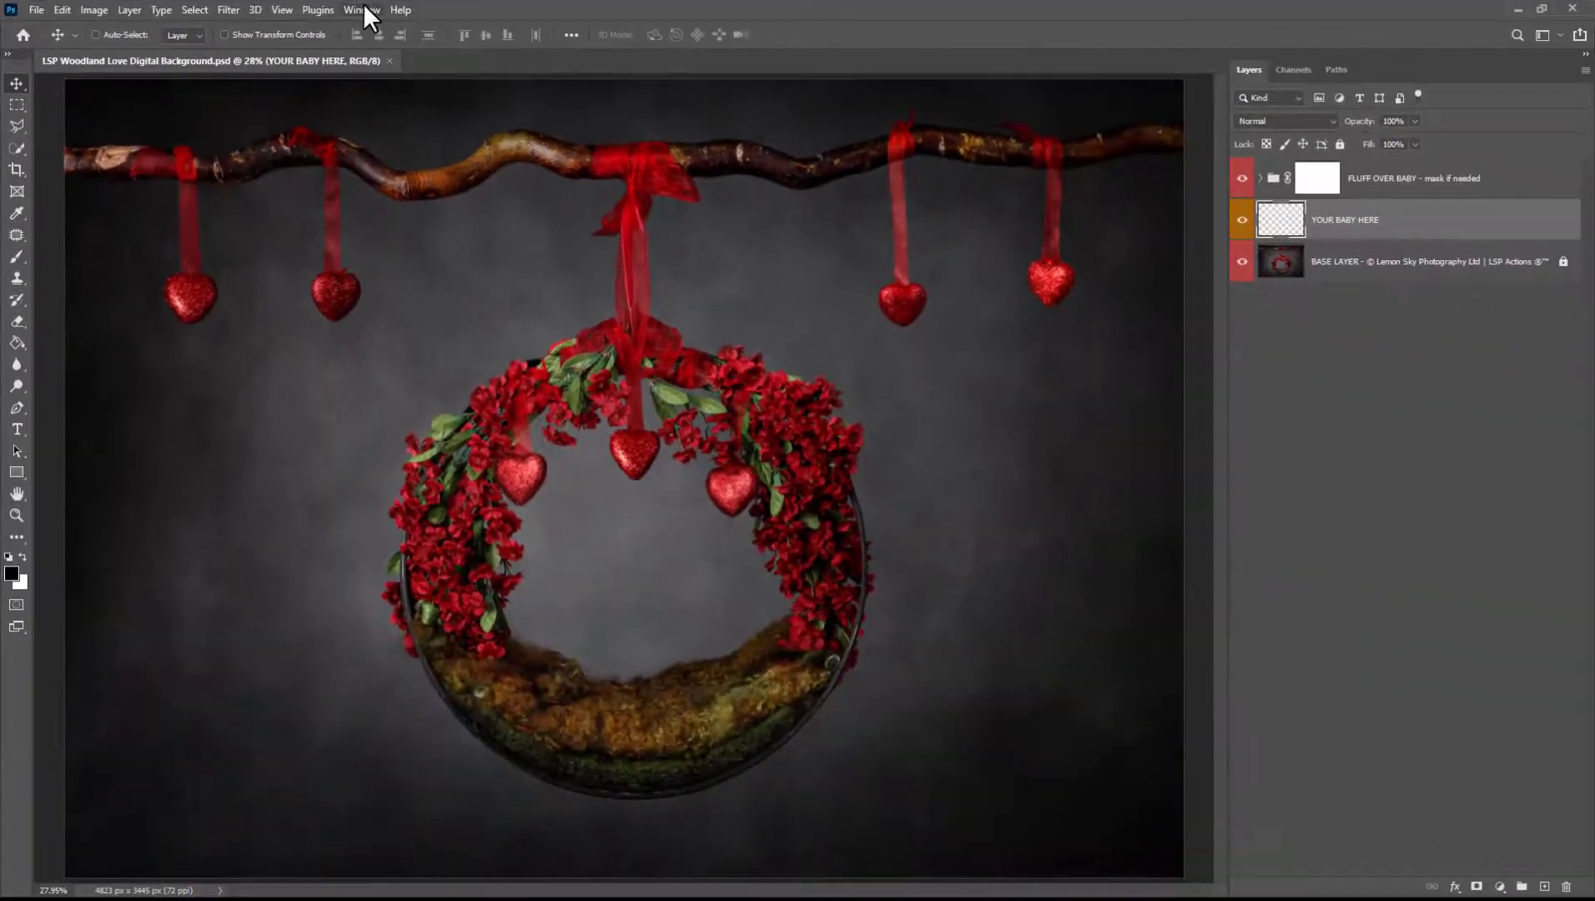
Show the Actions list and position it over the canvas beside the layer stack.
left_click(363, 8)
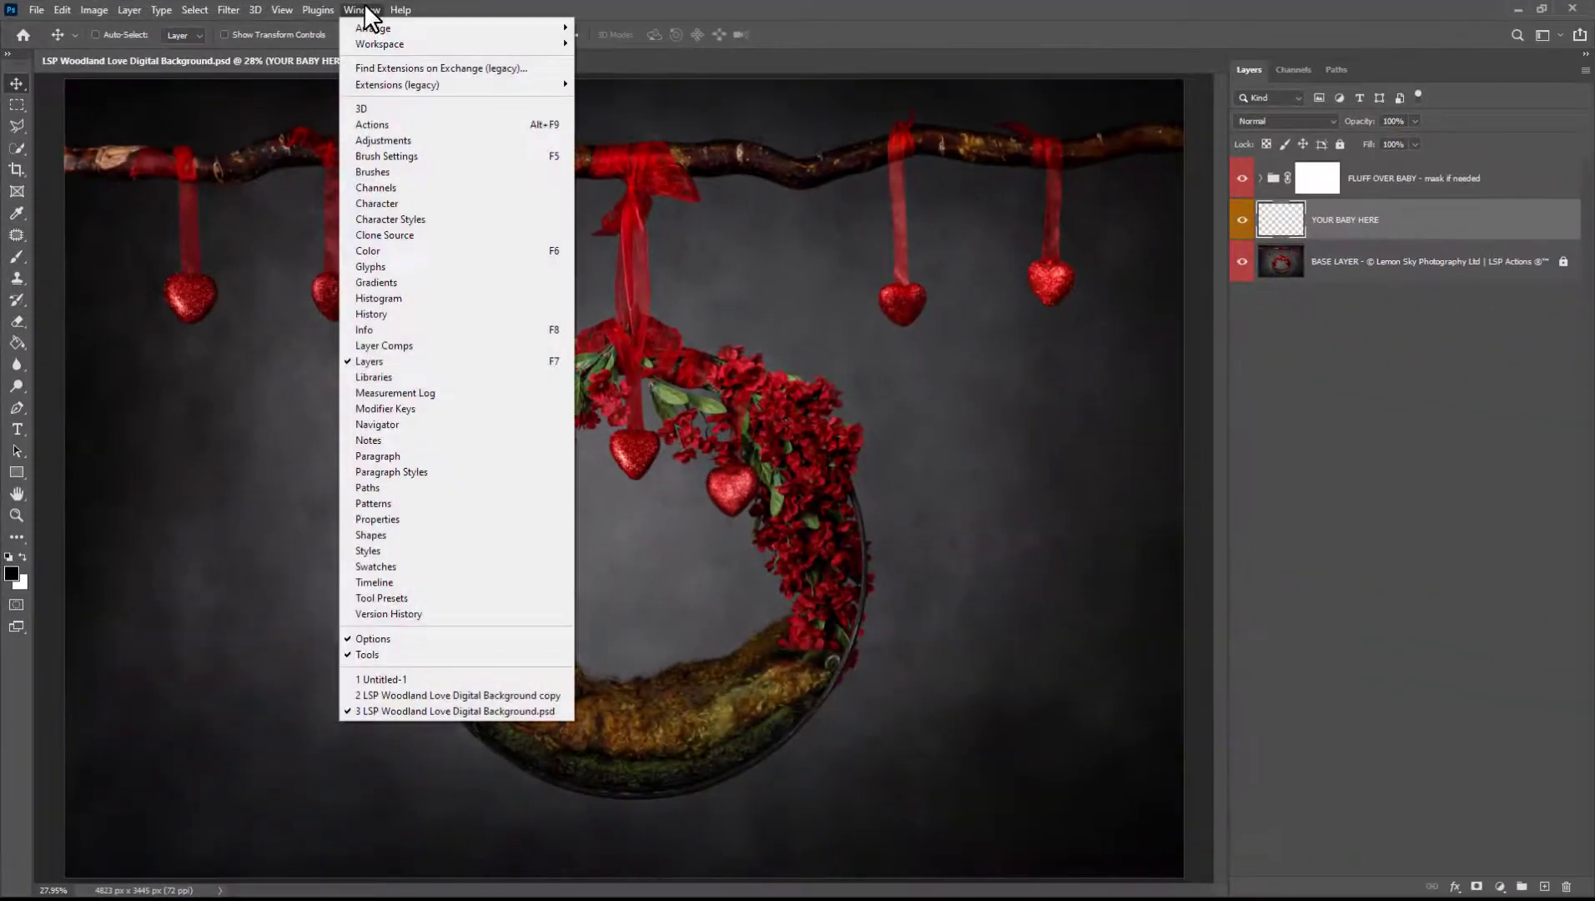
left_click(475, 125)
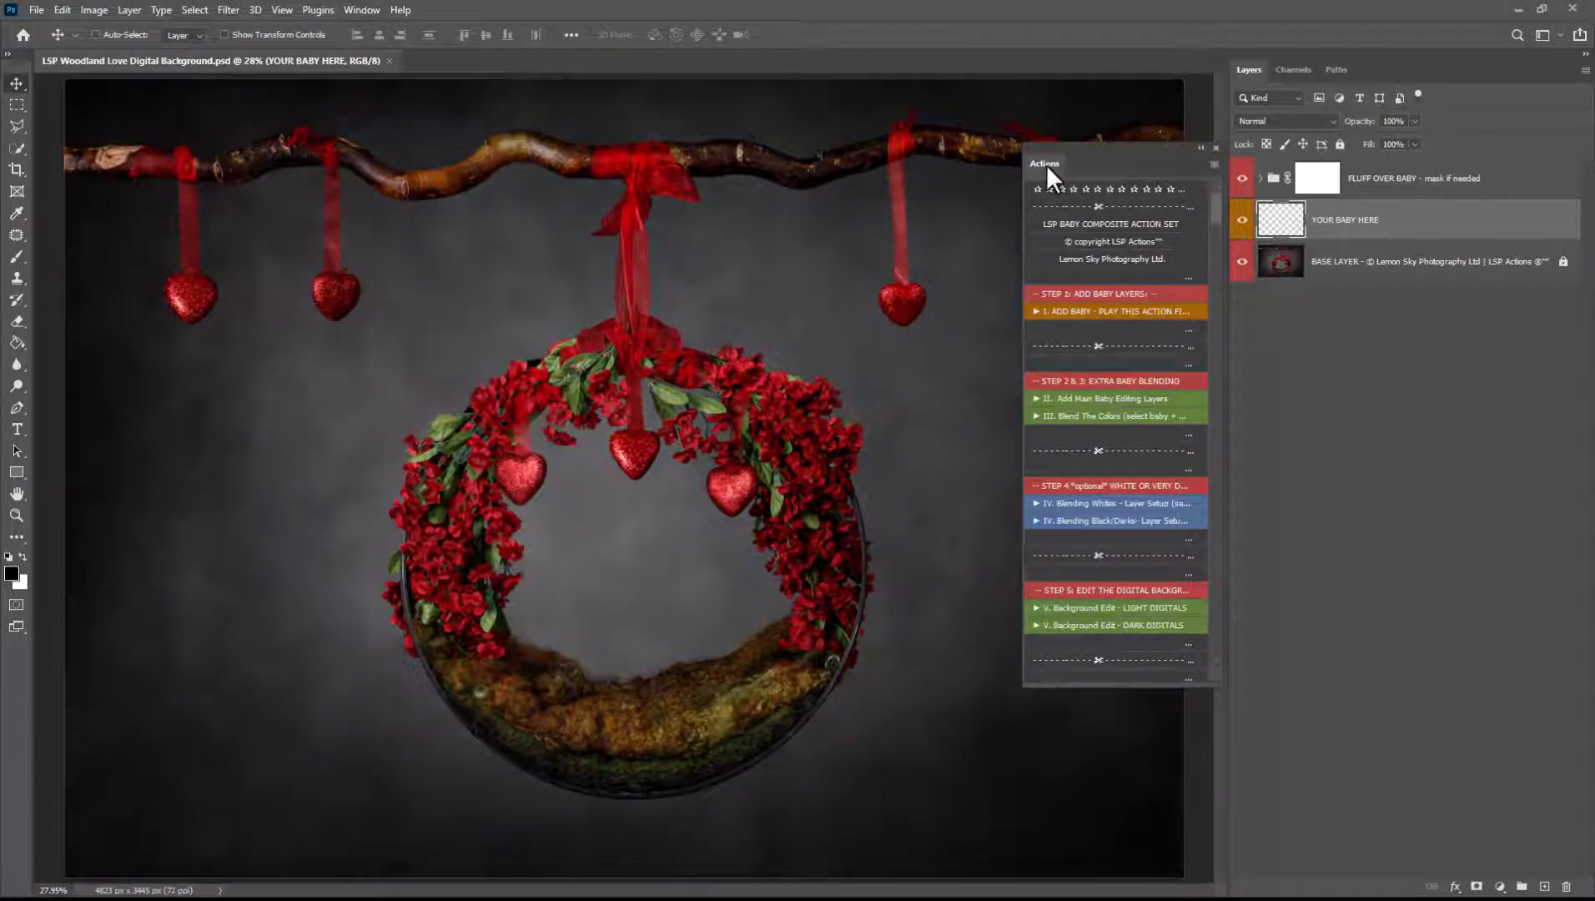
left_click_drag(1045, 165, 1007, 119)
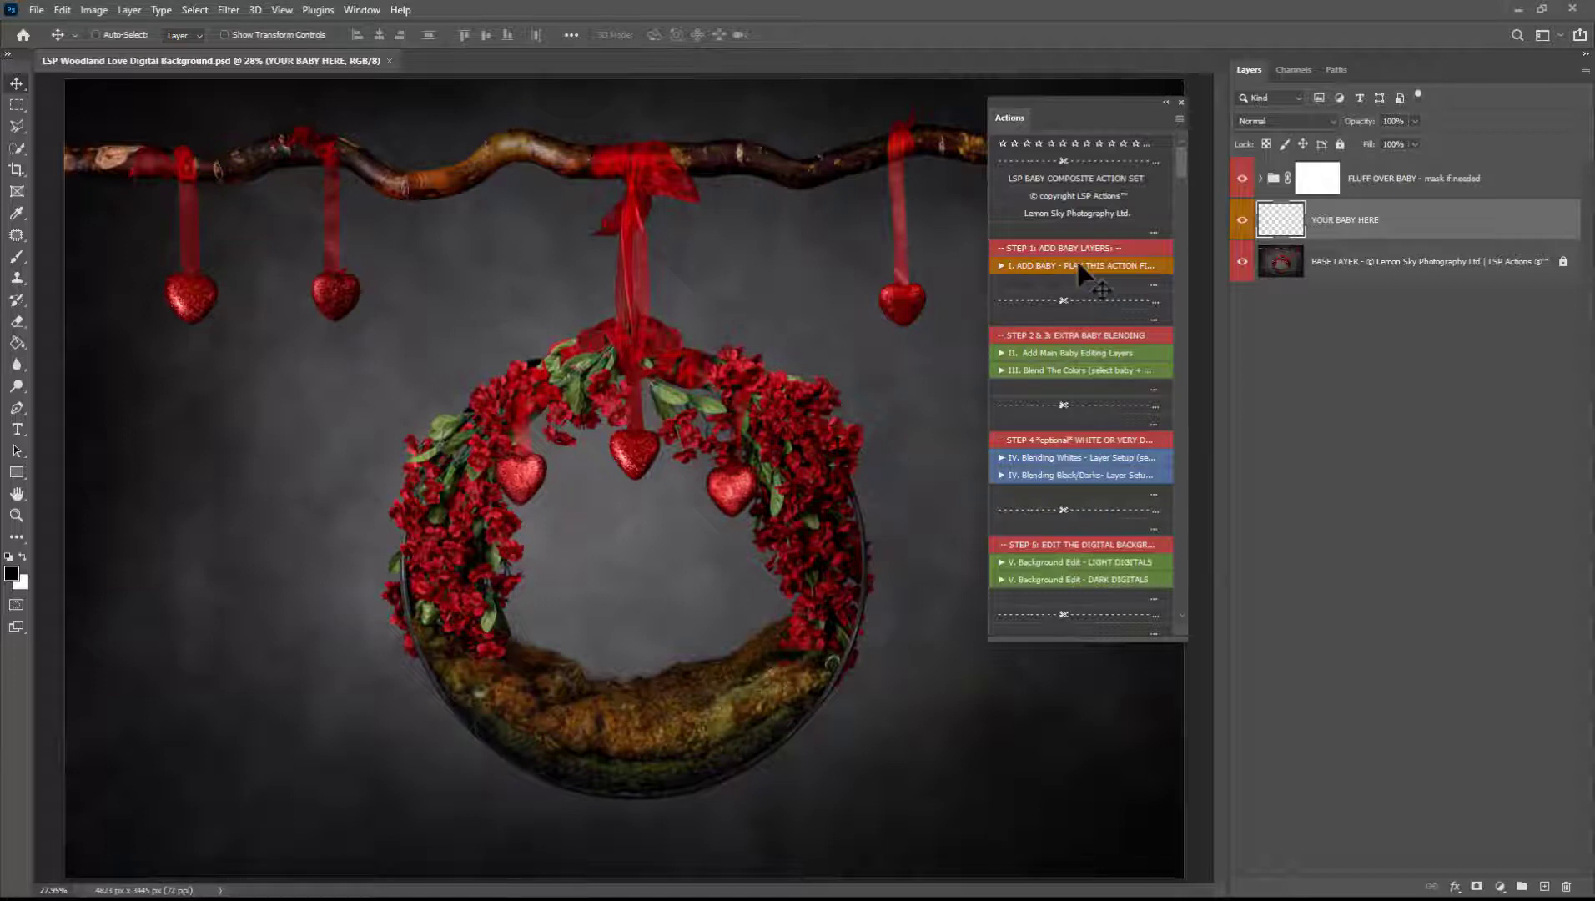
Play the "I. ADD BABY" action and place the baby photo _ABD5A0768.jpg into the document.
left_click(32, 13)
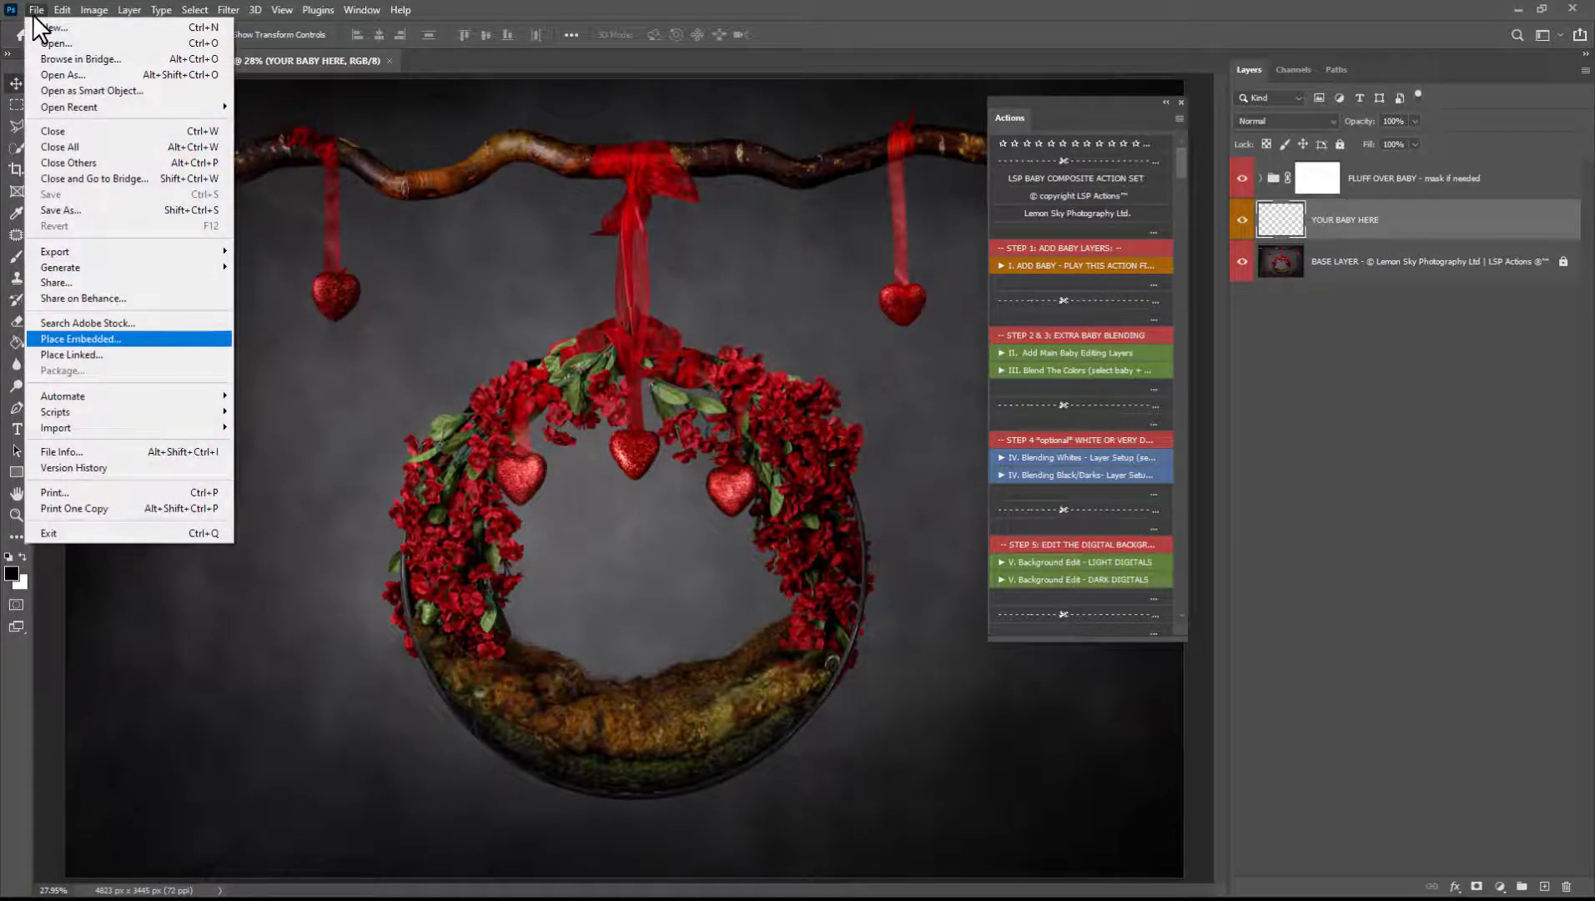
left_click(1035, 264)
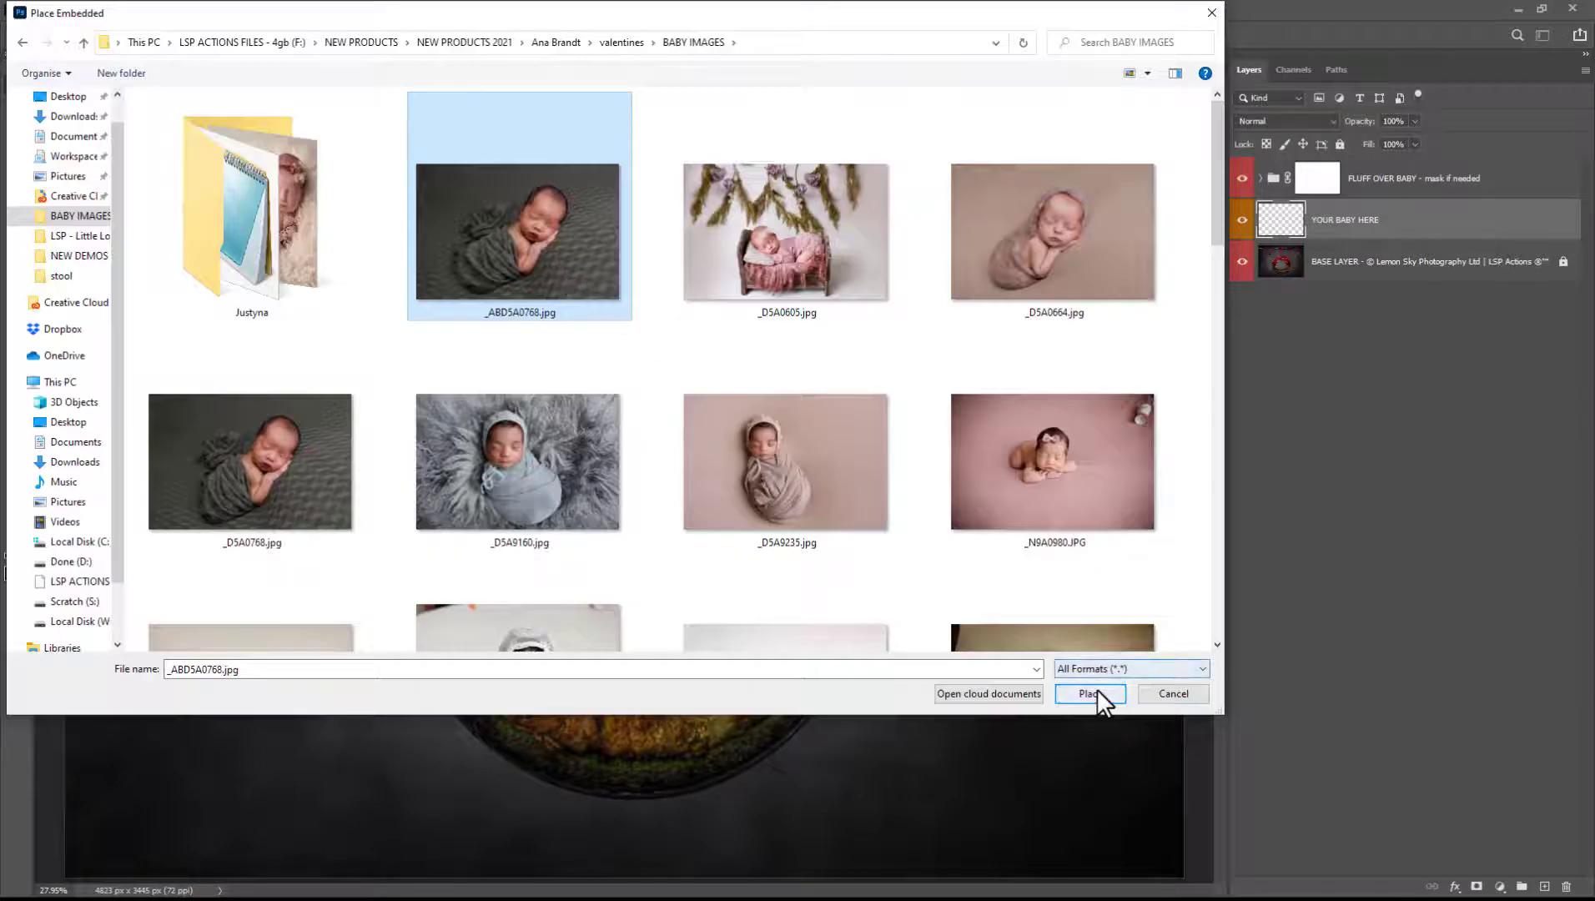
left_click(1090, 693)
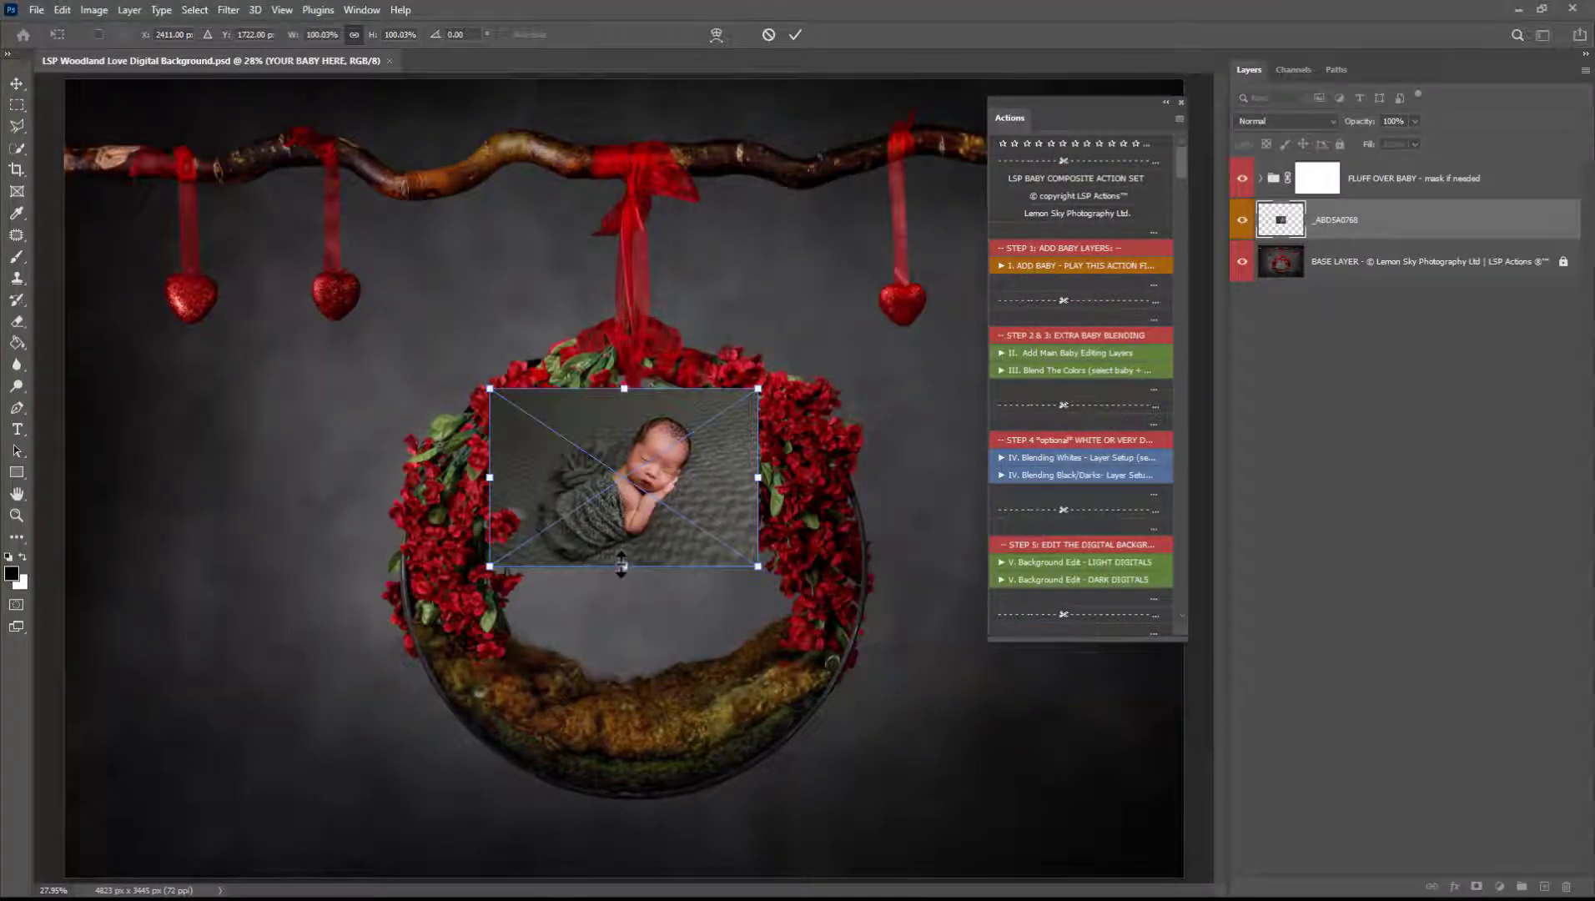
Enlarge the placed baby photo to about 173% and shift it across the wreath opening.
left_click_drag(619, 574, 653, 693)
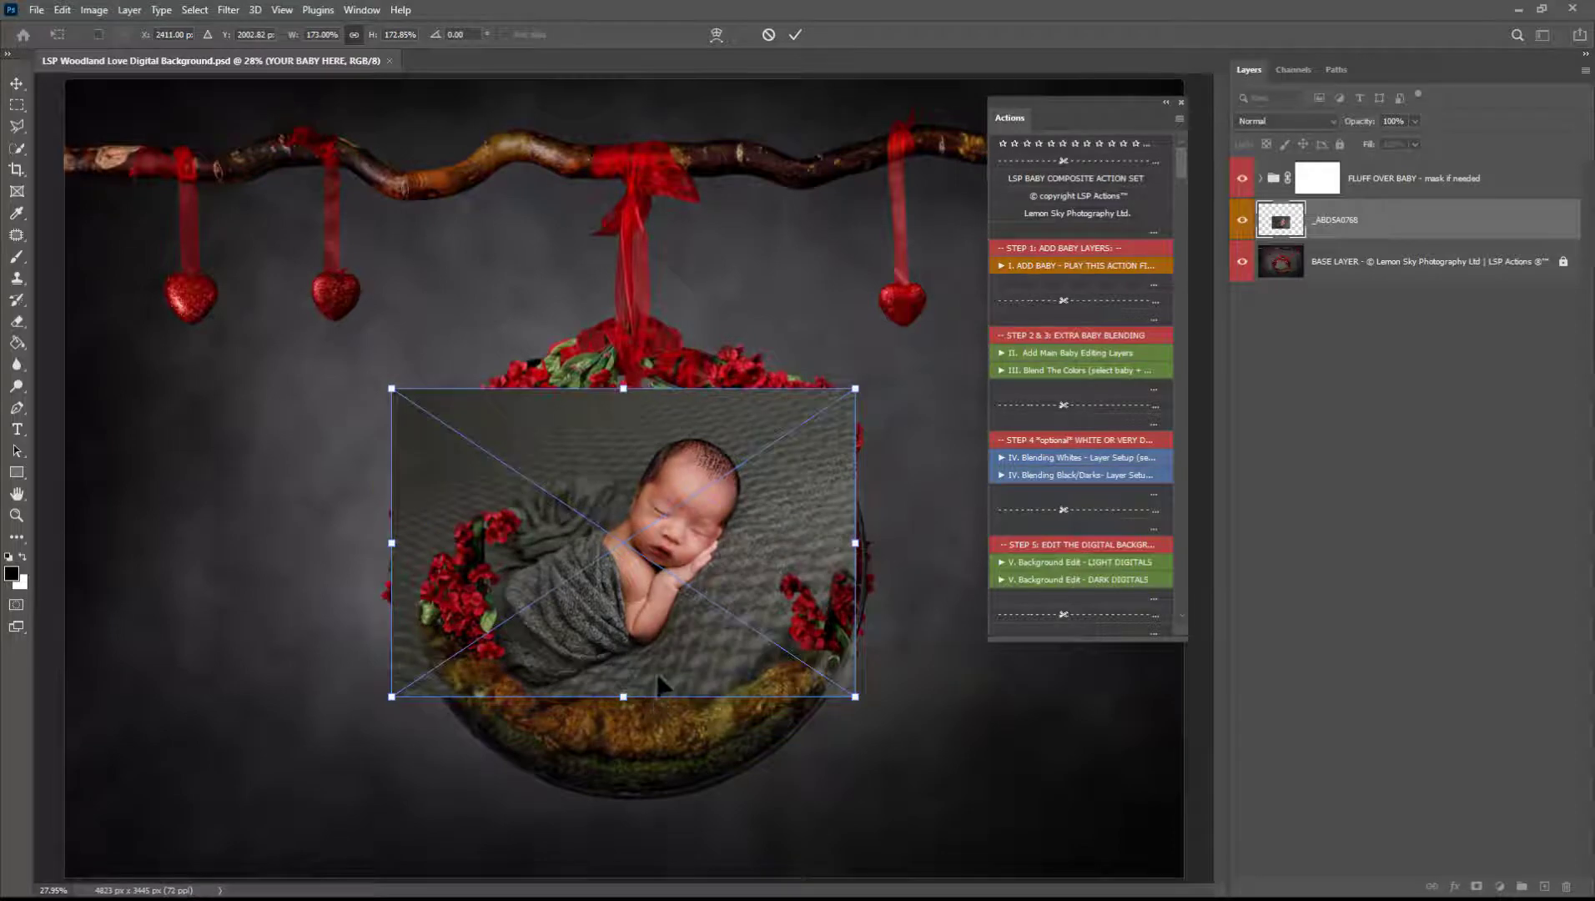
left_click_drag(676, 592, 693, 580)
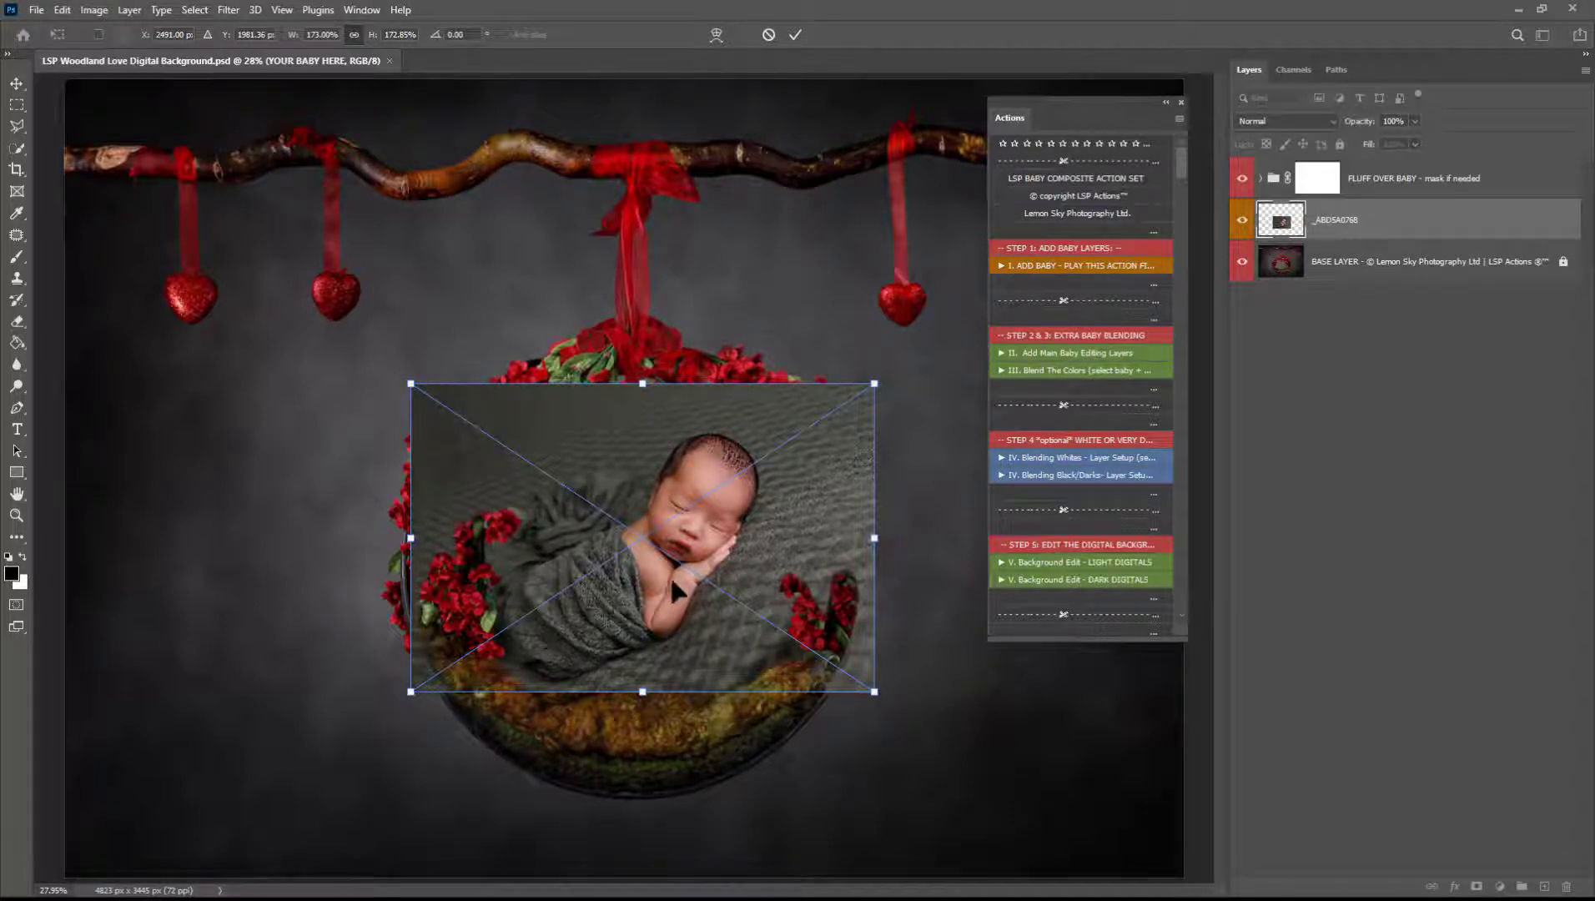
left_click_drag(703, 574, 696, 566)
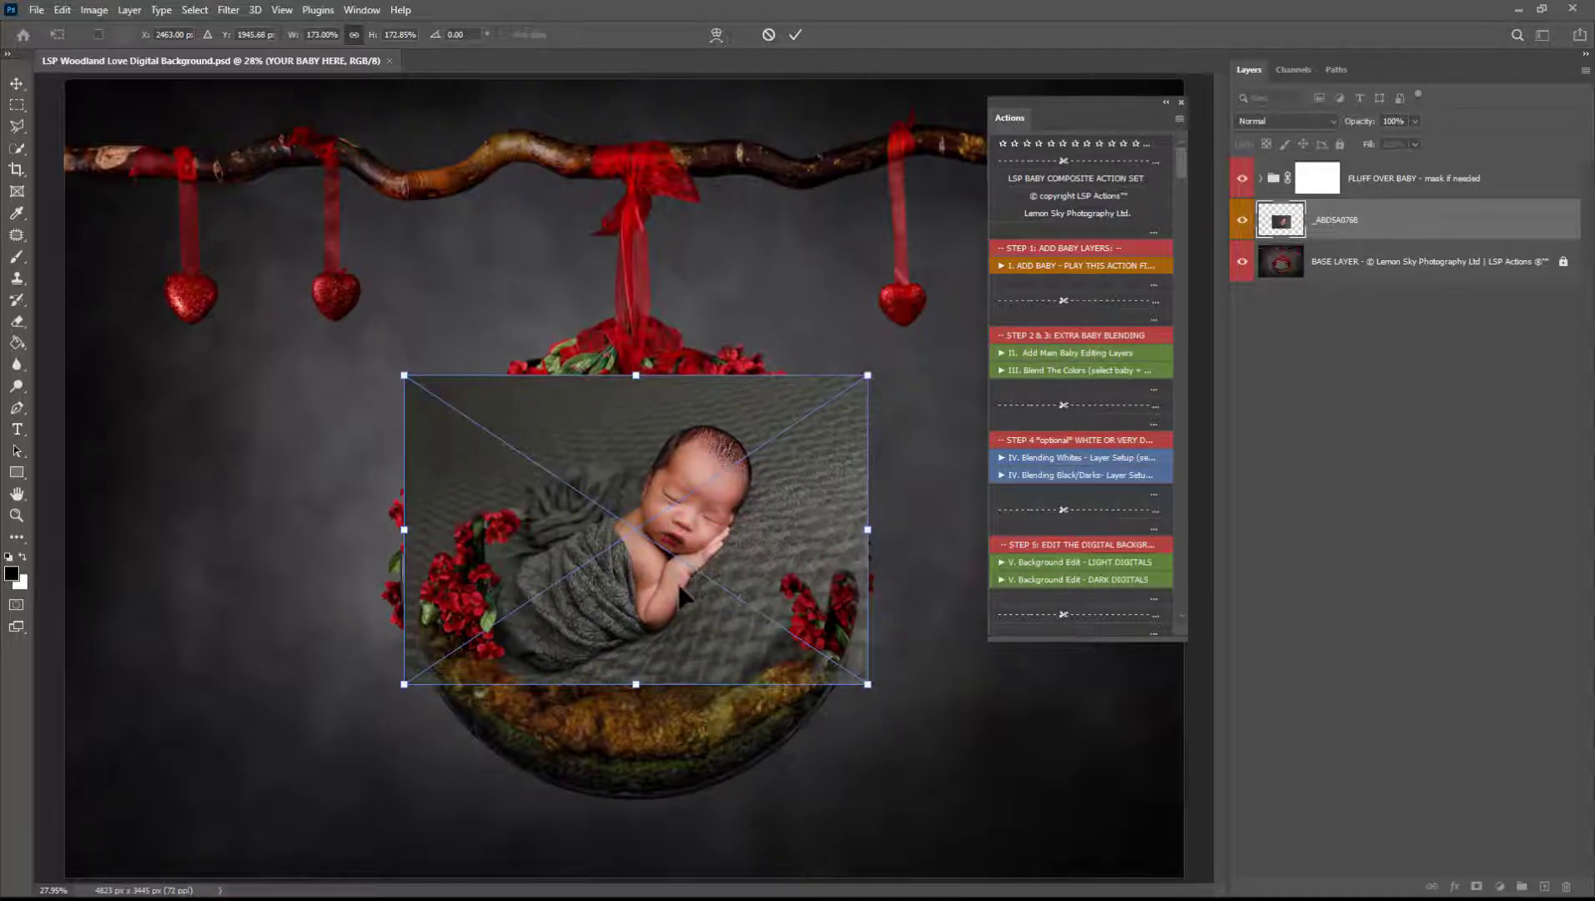
left_click_drag(641, 625, 720, 626)
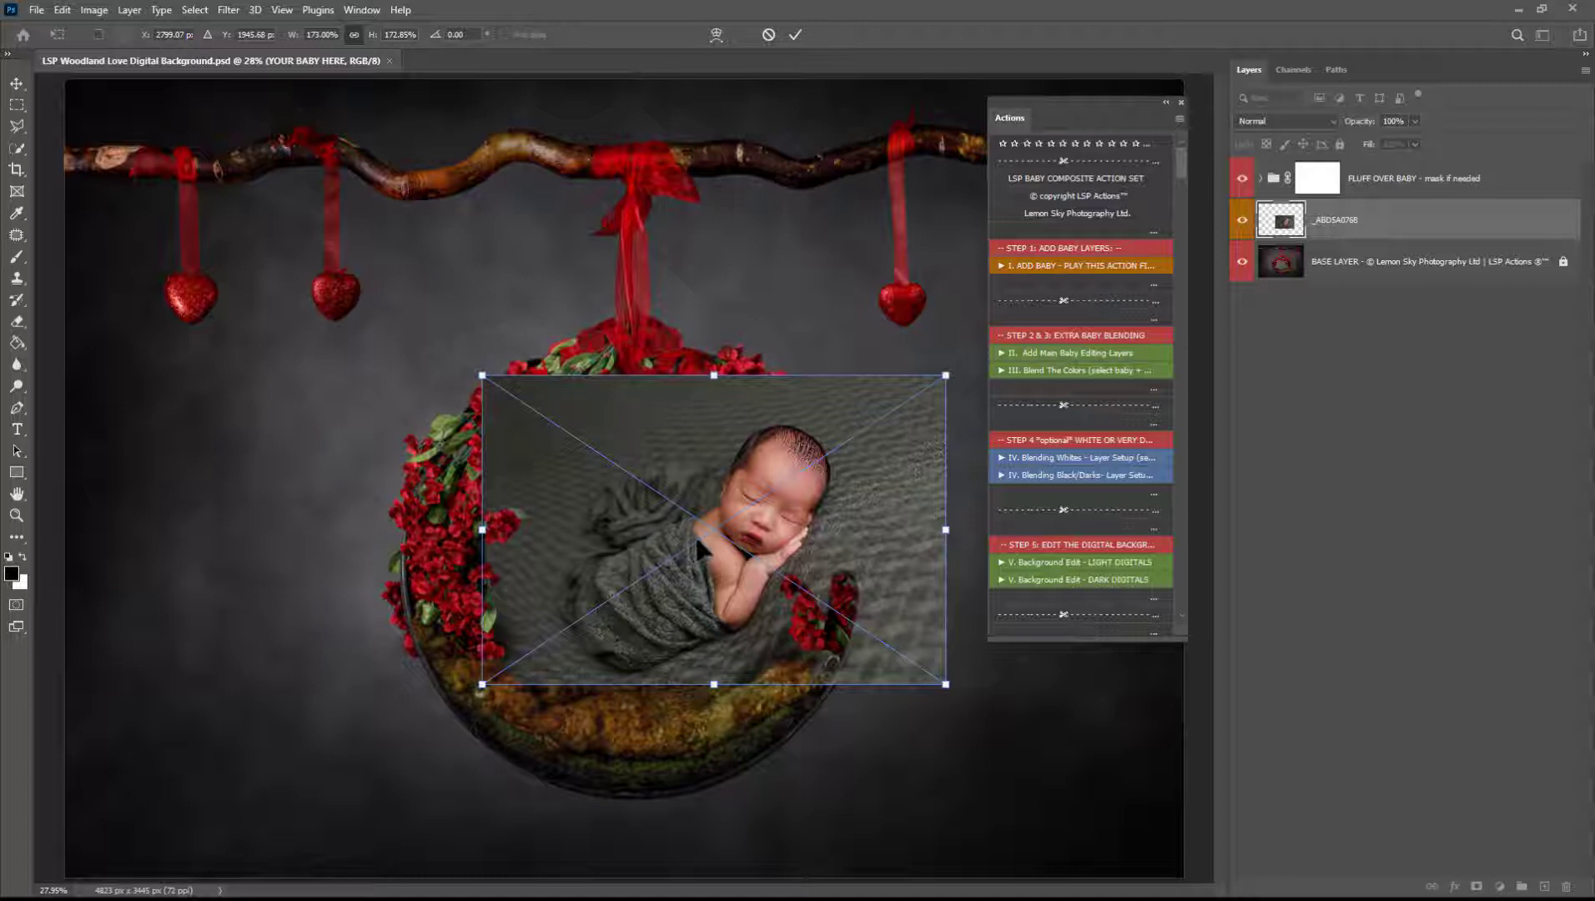
Flip the baby photo horizontally, move it down onto the wreath's mossy base and commit the placement.
right_click(764, 523)
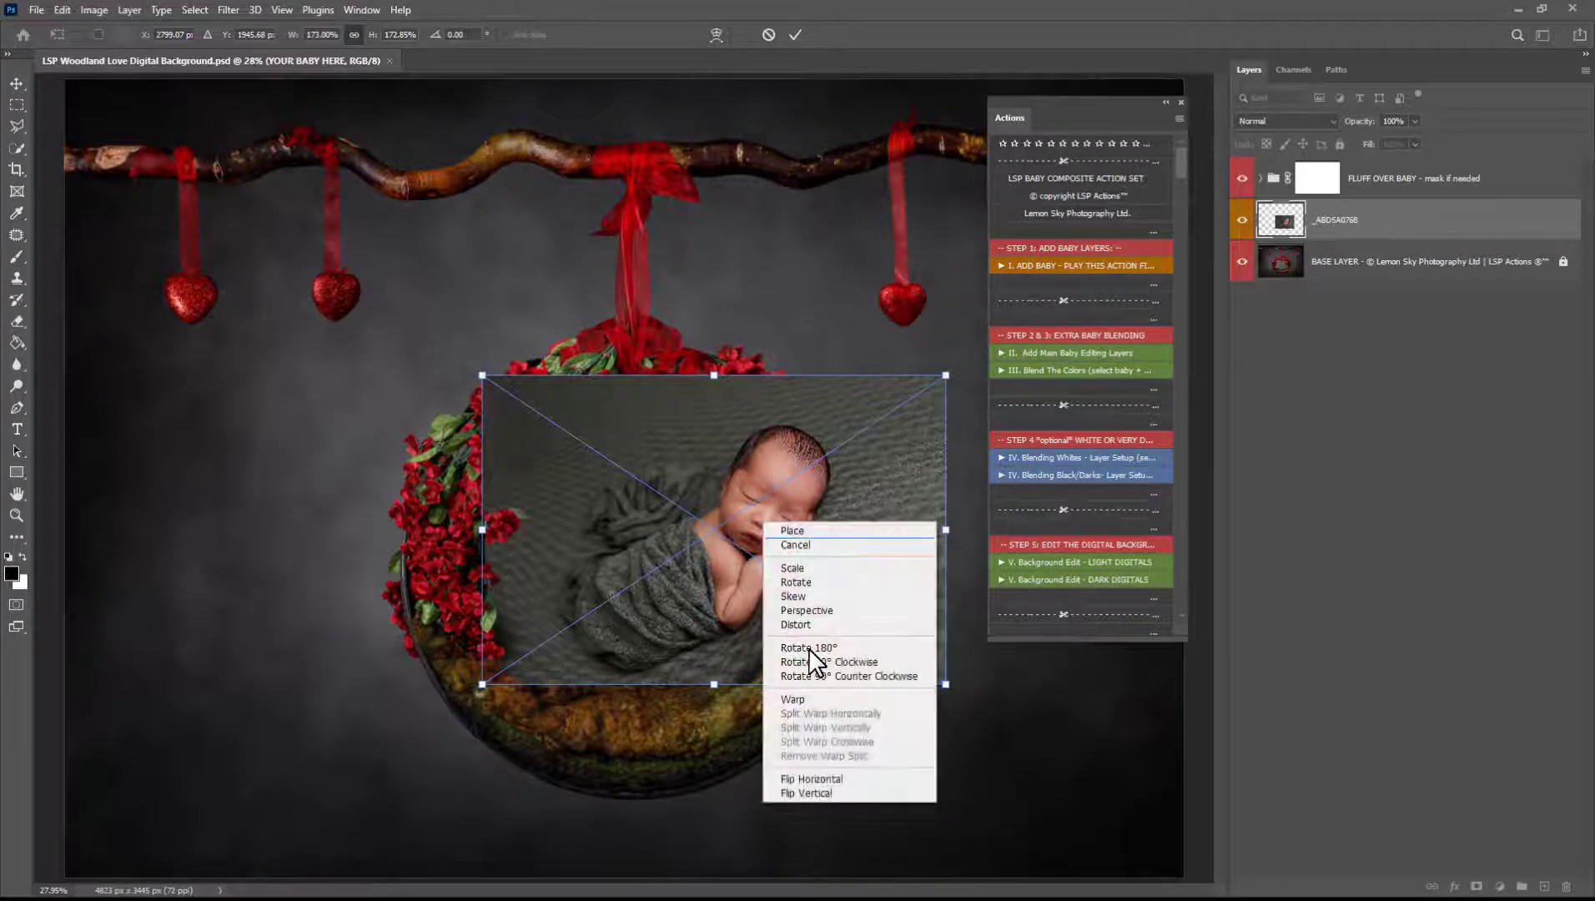
left_click(856, 777)
left_click_drag(701, 554, 607, 626)
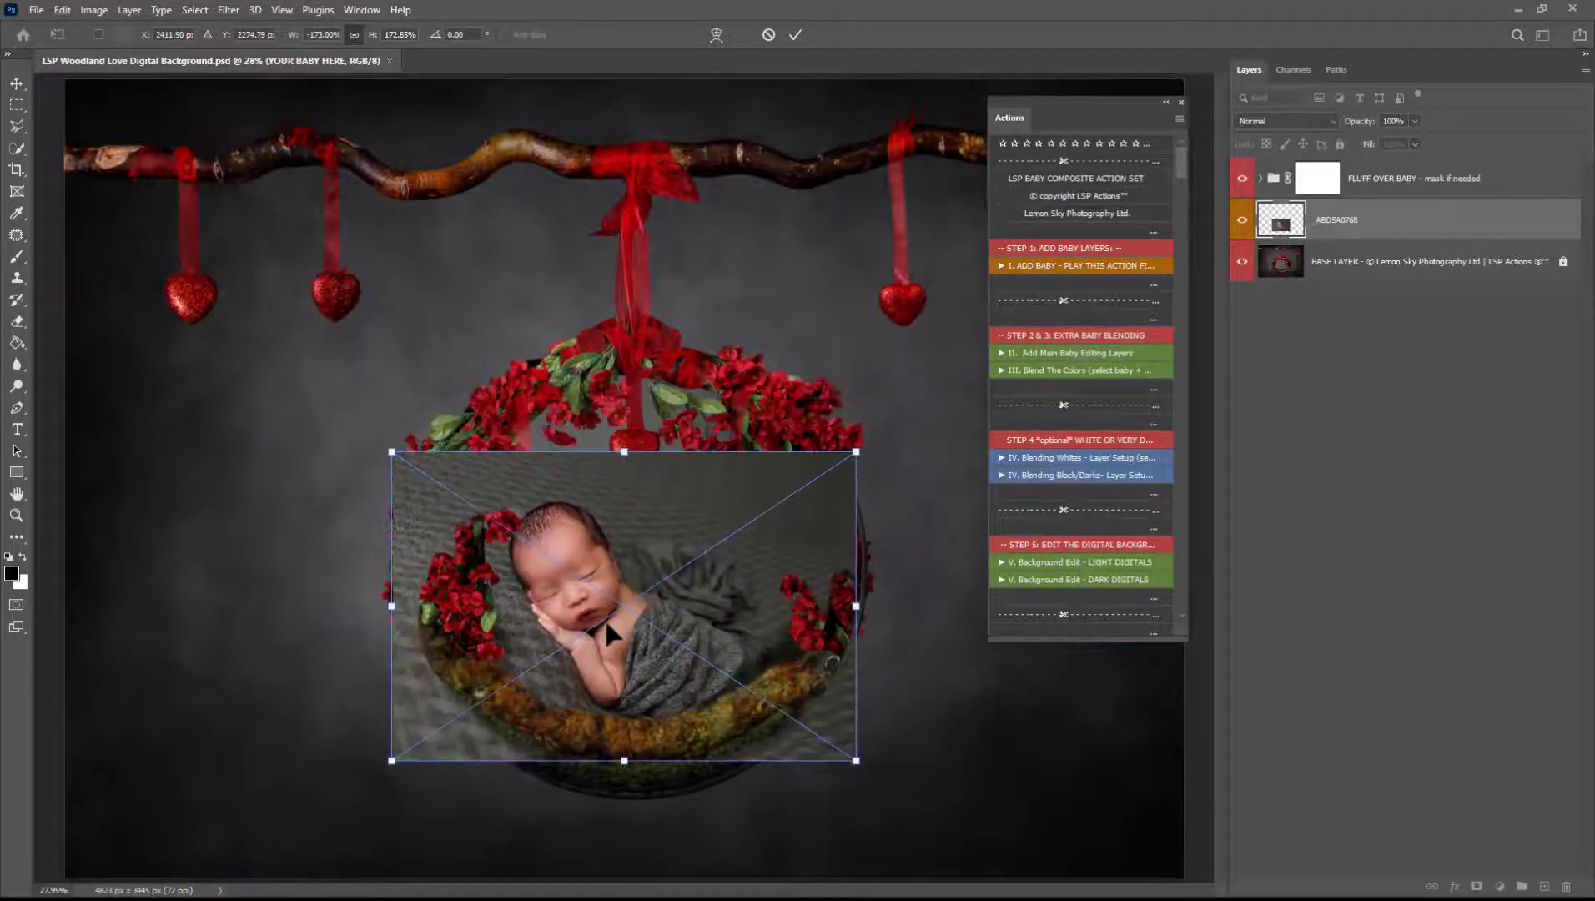
key("Return")
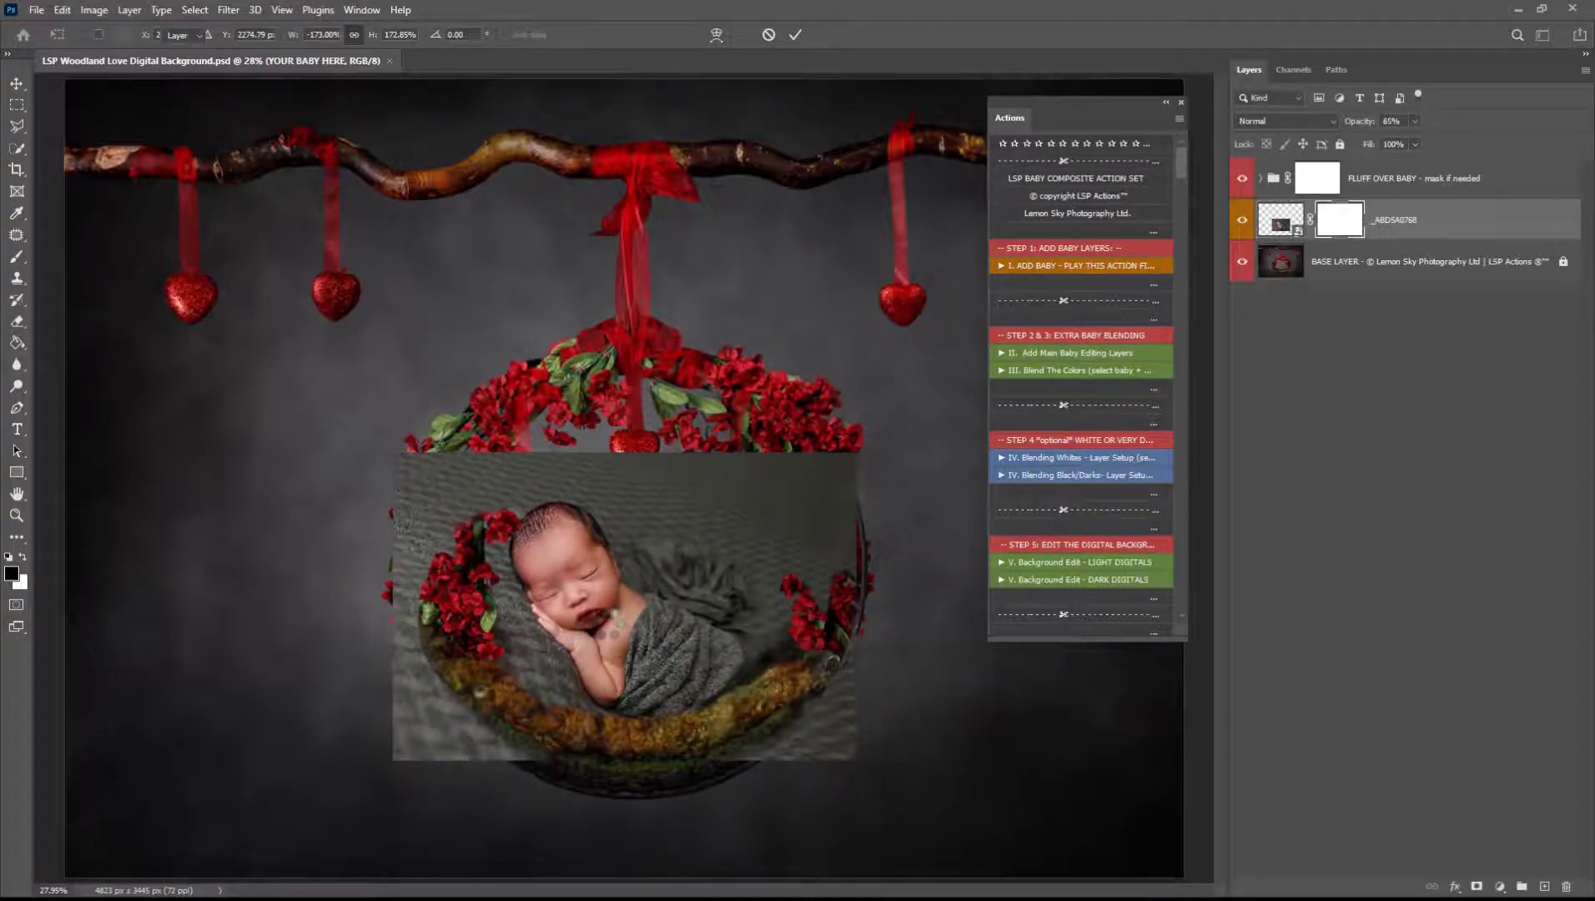
Rotate the semi-transparent baby photo to about -30° and scale it to about 191% so the baby lies along the wreath's base.
left_click_drag(741, 528, 766, 346)
left_click_drag(826, 522, 731, 622)
mouse_move(801, 579)
left_mouse_down()
mouse_move(841, 564)
mouse_move(775, 579)
left_mouse_up()
left_click_drag(872, 575, 914, 526)
left_click_drag(808, 577, 808, 577)
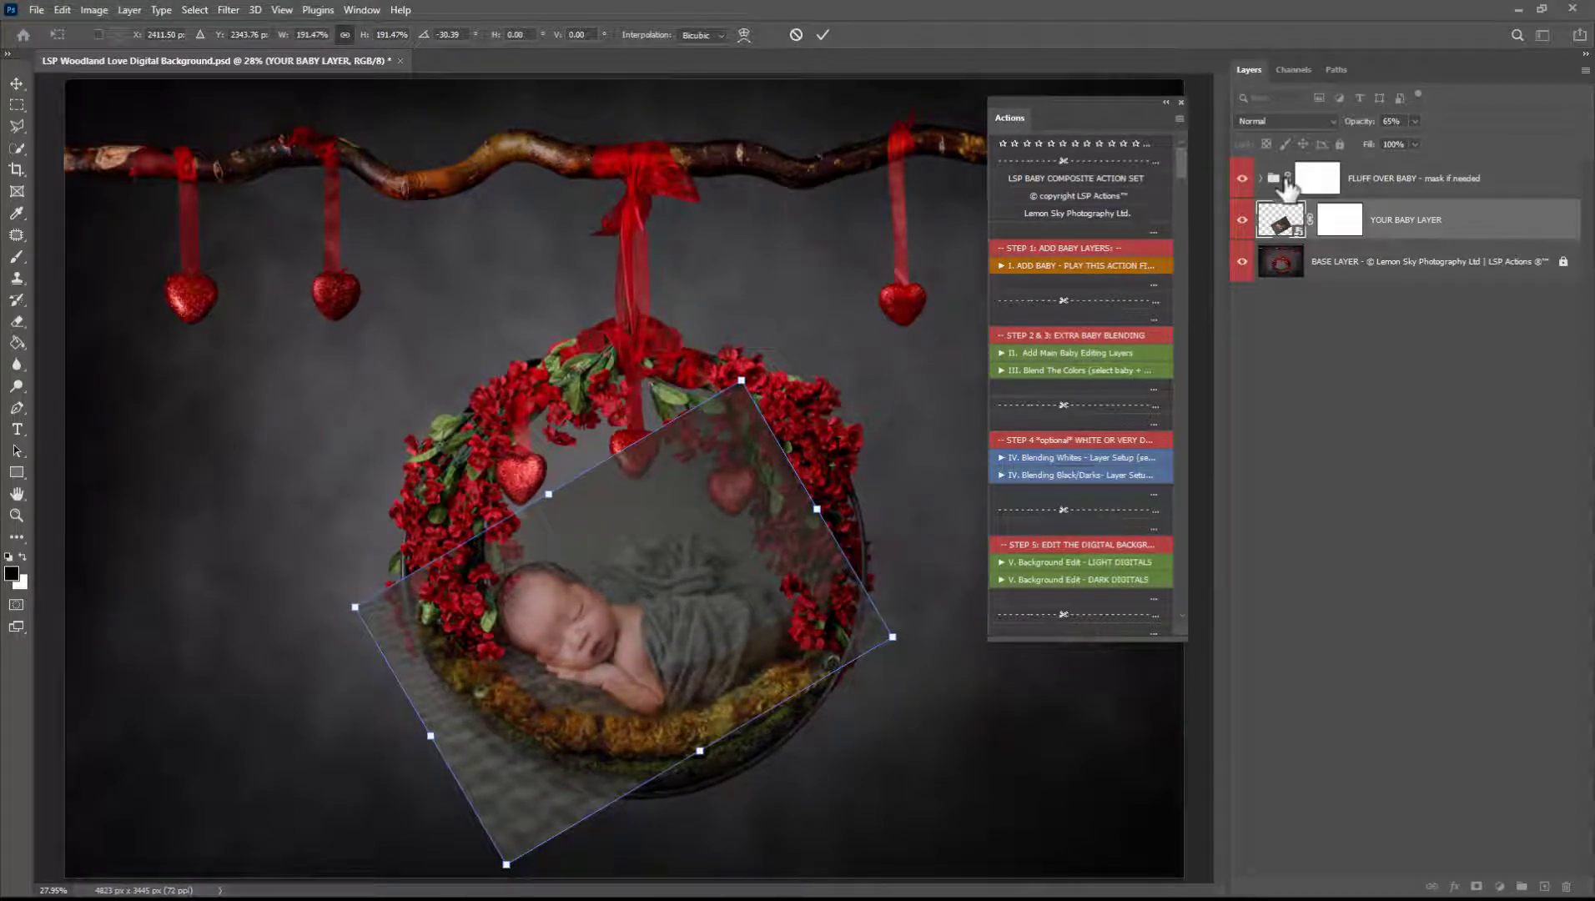
Refine the baby photo to about 180% scale and -33° rotation on the moss, commit the transform and dismiss the action's message.
mouse_move(725, 632)
left_mouse_down()
mouse_move(705, 631)
mouse_move(764, 621)
mouse_move(728, 651)
mouse_move(728, 623)
left_mouse_up()
left_click_drag(817, 505, 829, 498)
left_click_drag(775, 561, 777, 565)
left_click_drag(901, 634, 858, 636)
left_click_drag(727, 625, 726, 630)
left_click_drag(871, 693, 872, 693)
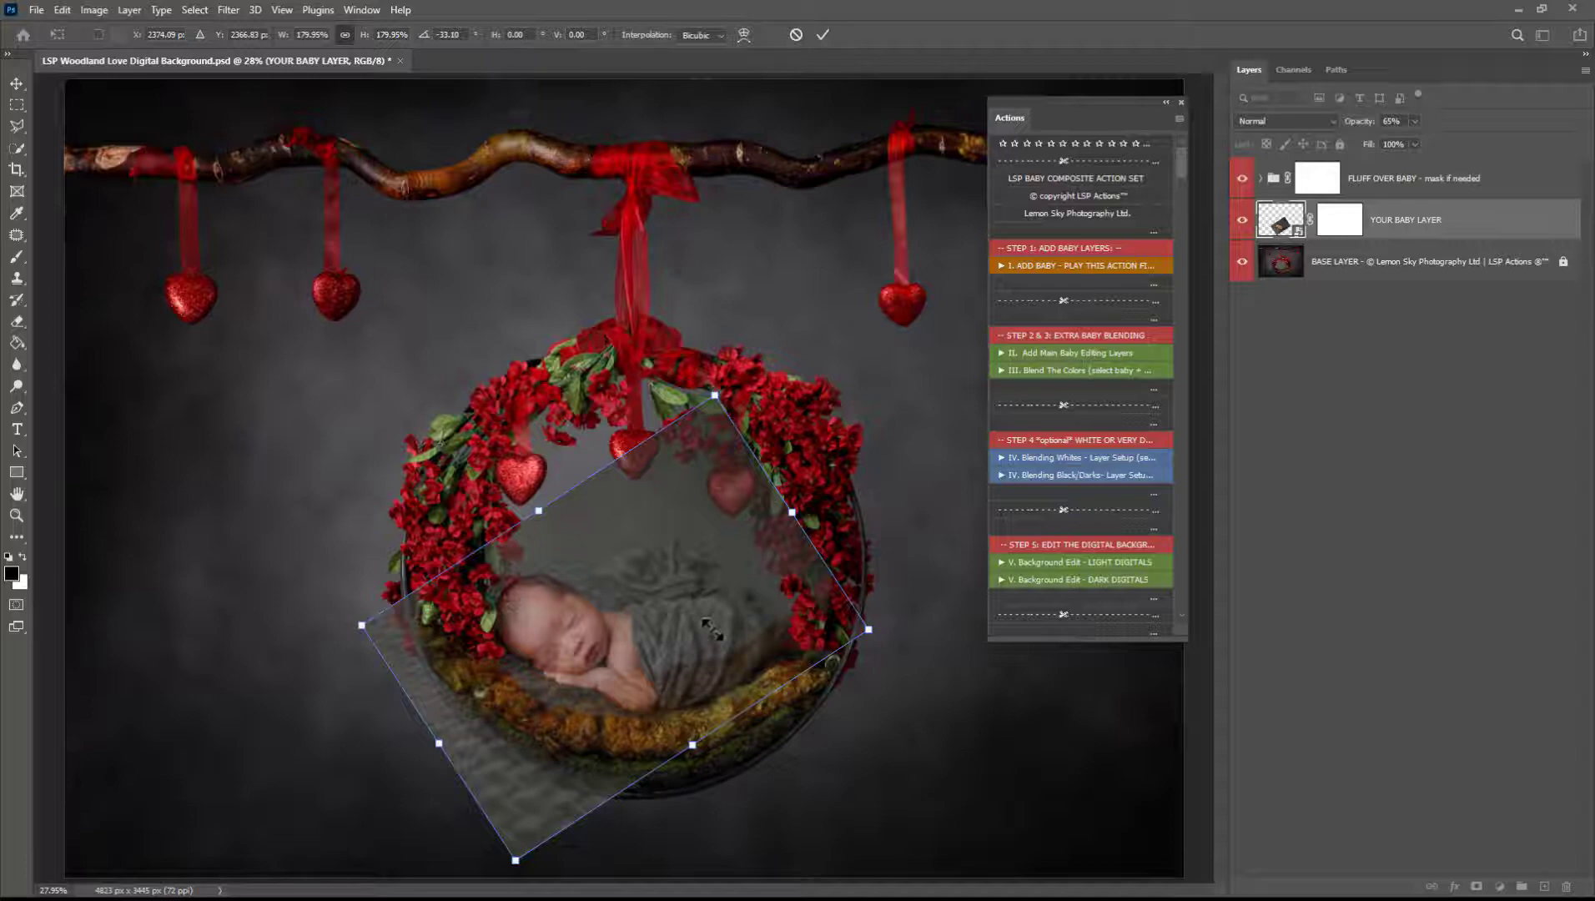
key("Return")
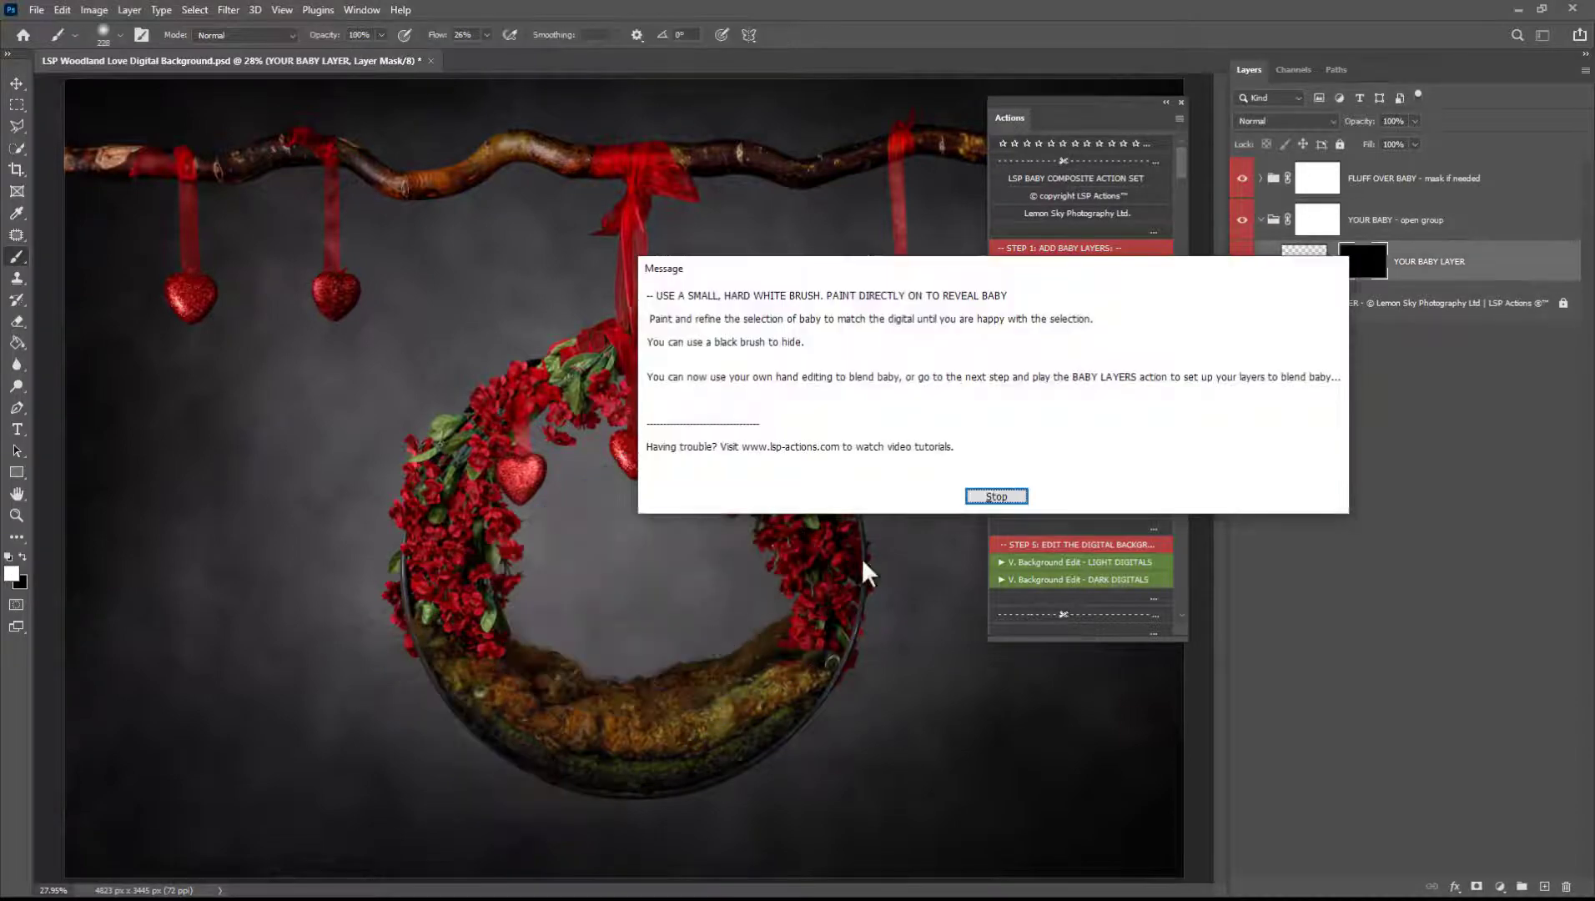
left_click(979, 497)
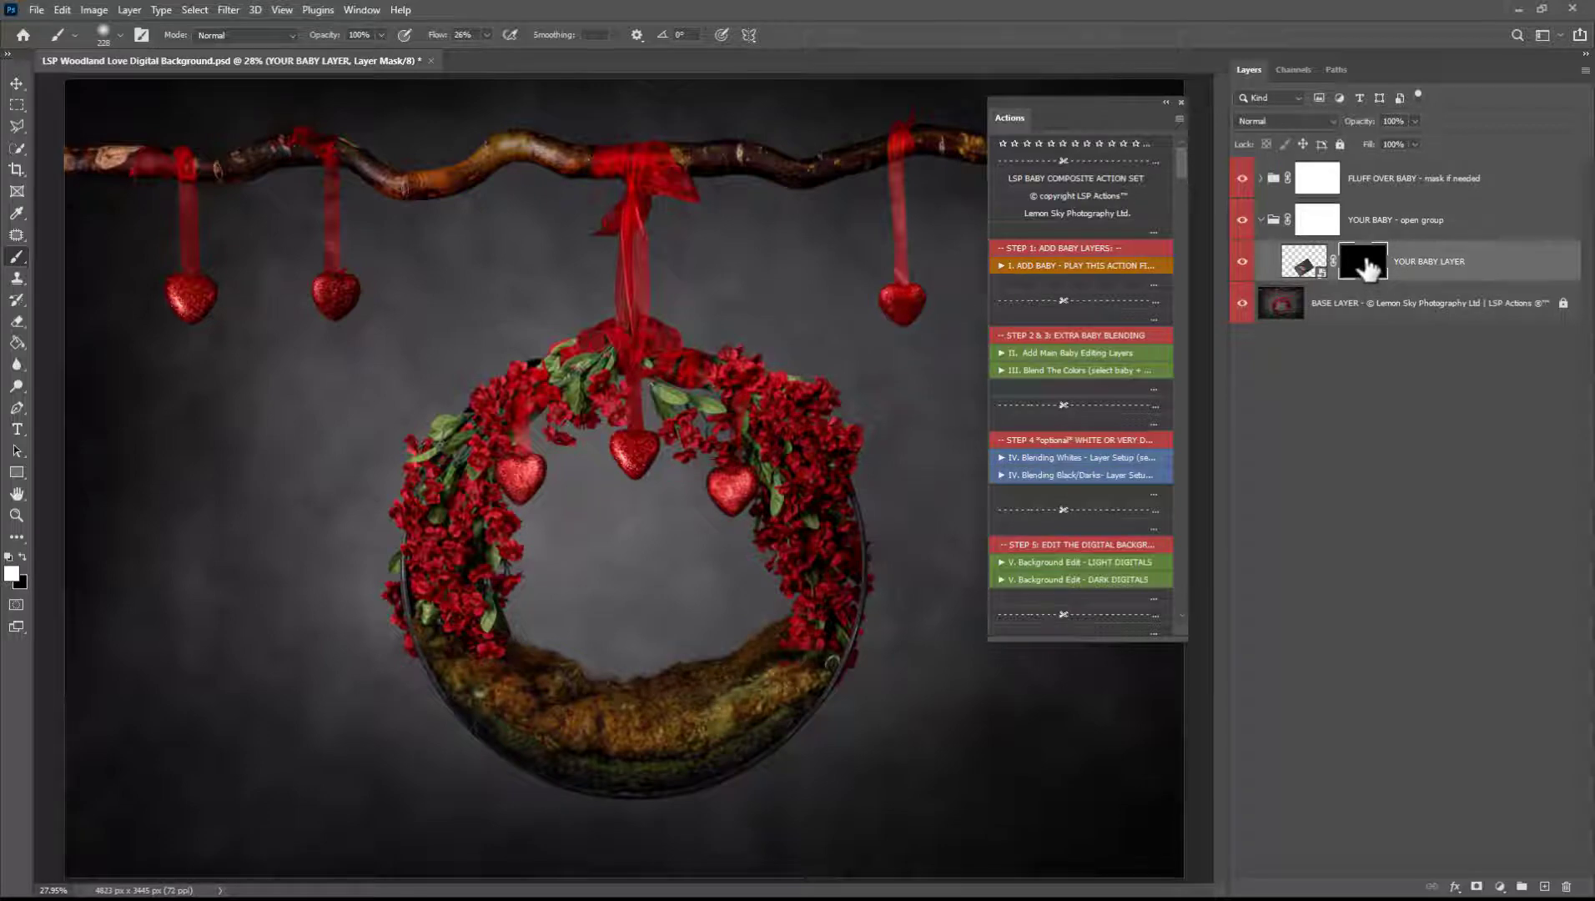
Delete YOUR BABY LAYER's mask, add a new white layer mask and invert it to black.
right_click(1369, 267)
left_click(1379, 283)
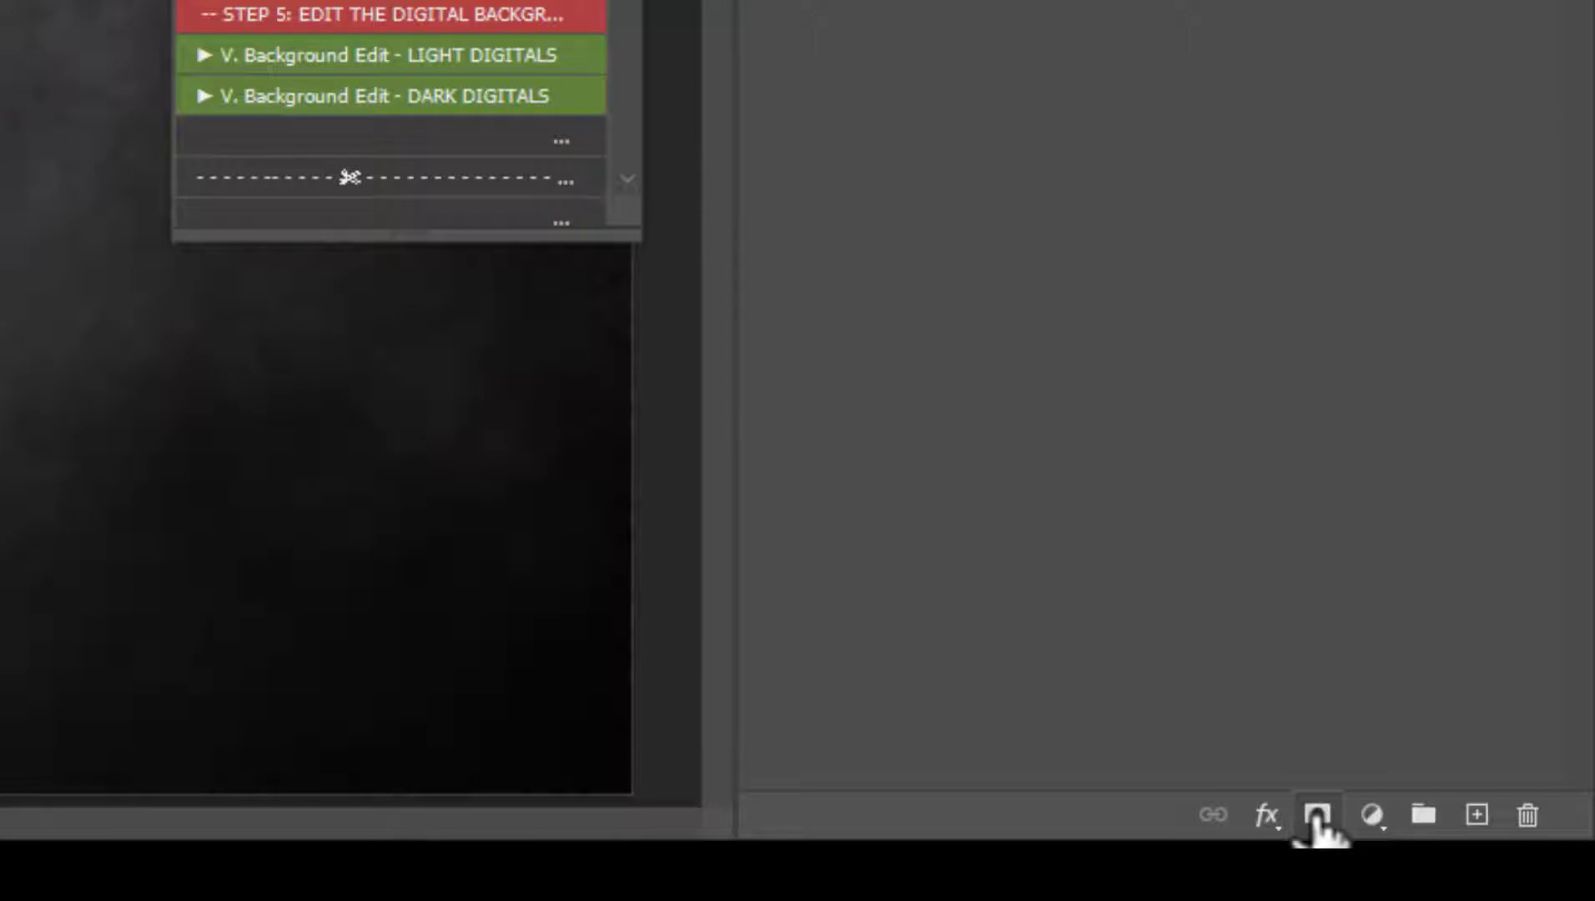
left_click(1316, 816)
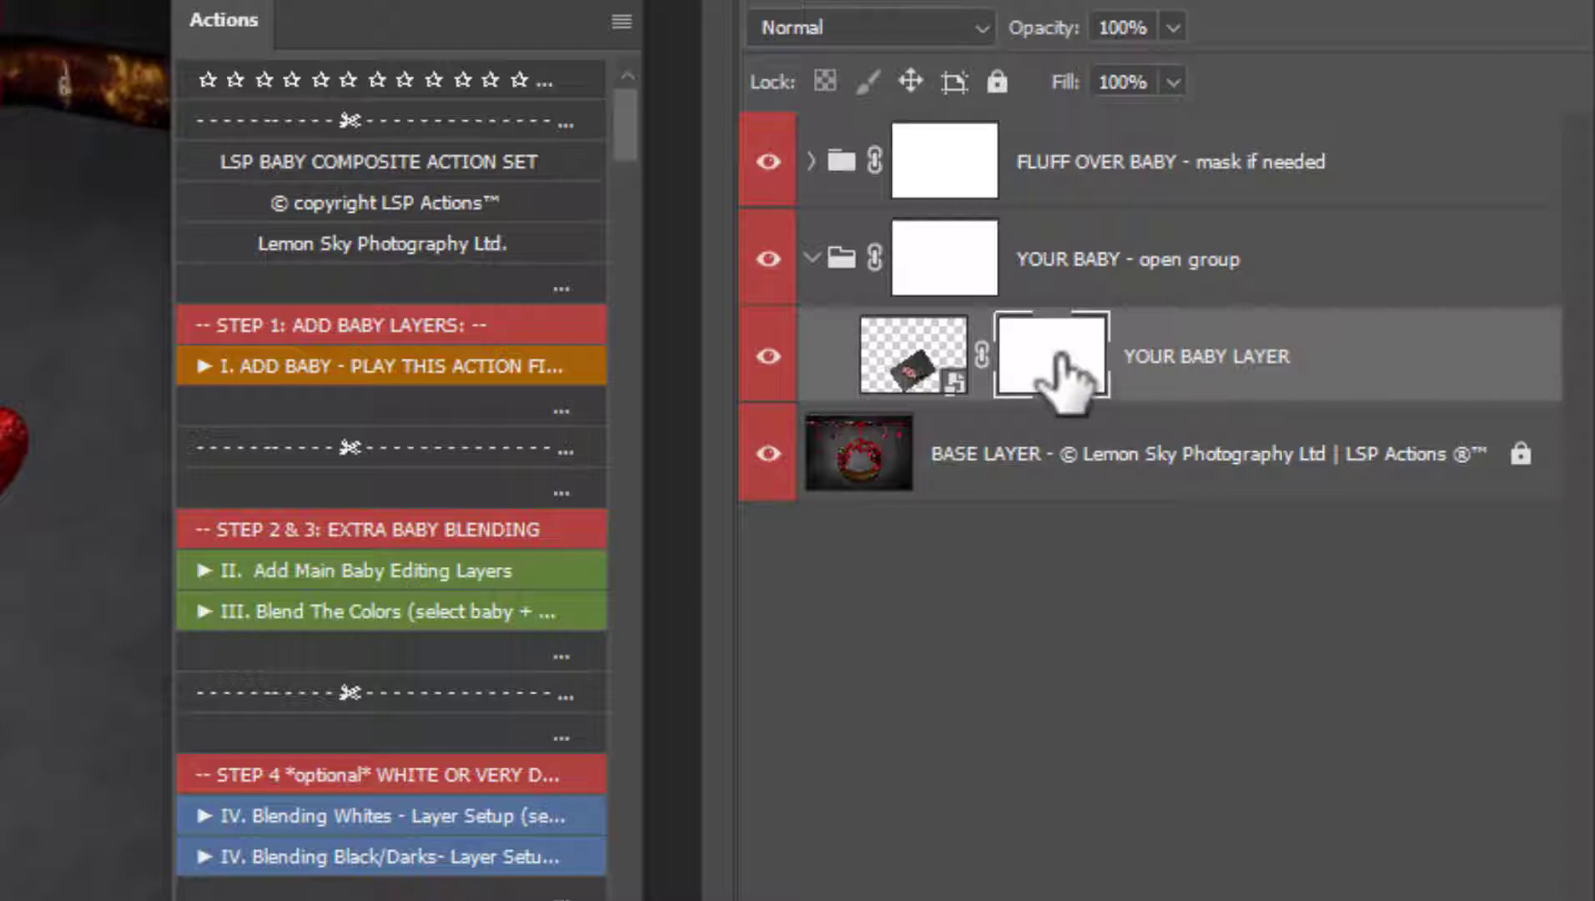
key("ctrl+i")
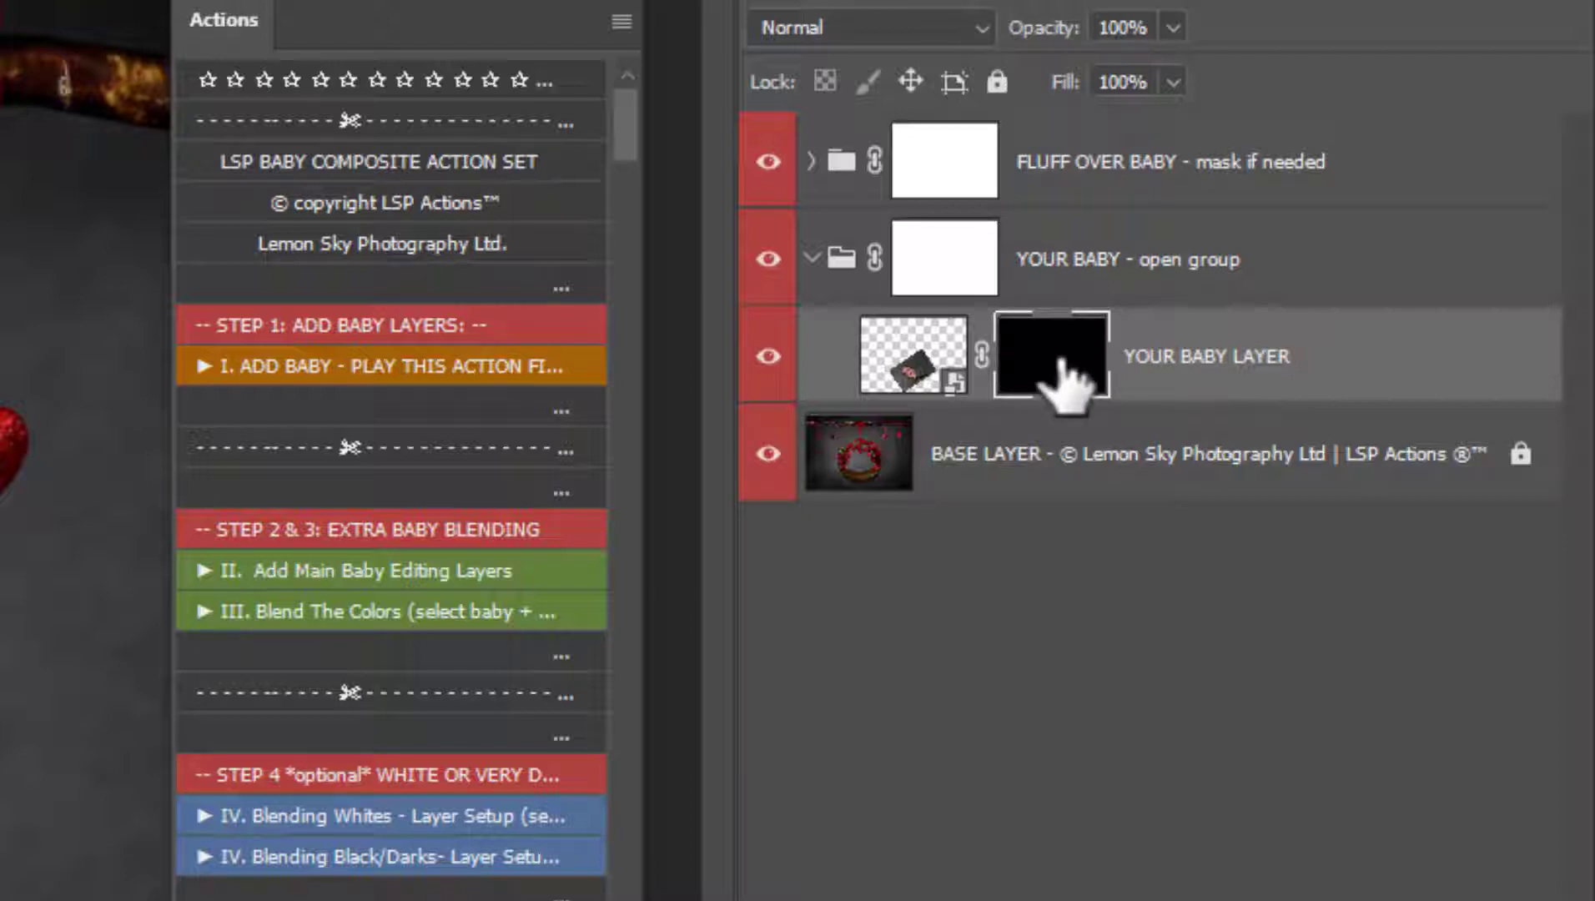
Set up the Brush tool with 50% flow and 51% hardness for painting on the mask inside the wreath.
key("ctrl+plus")
key("ctrl+plus")
key("ctrl+plus")
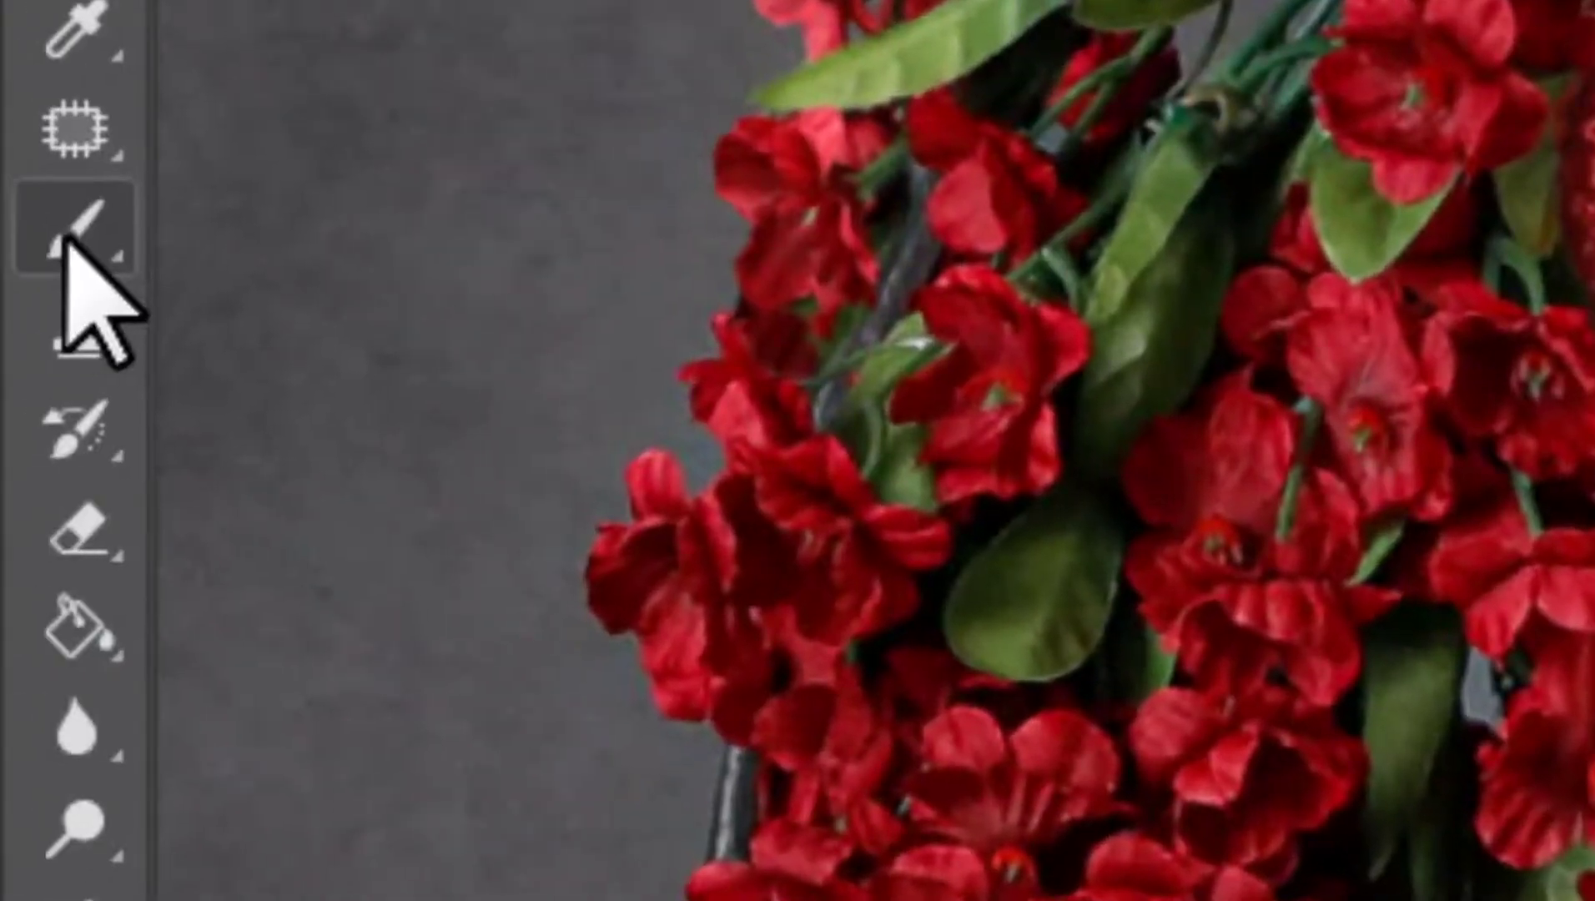
left_click(66, 238)
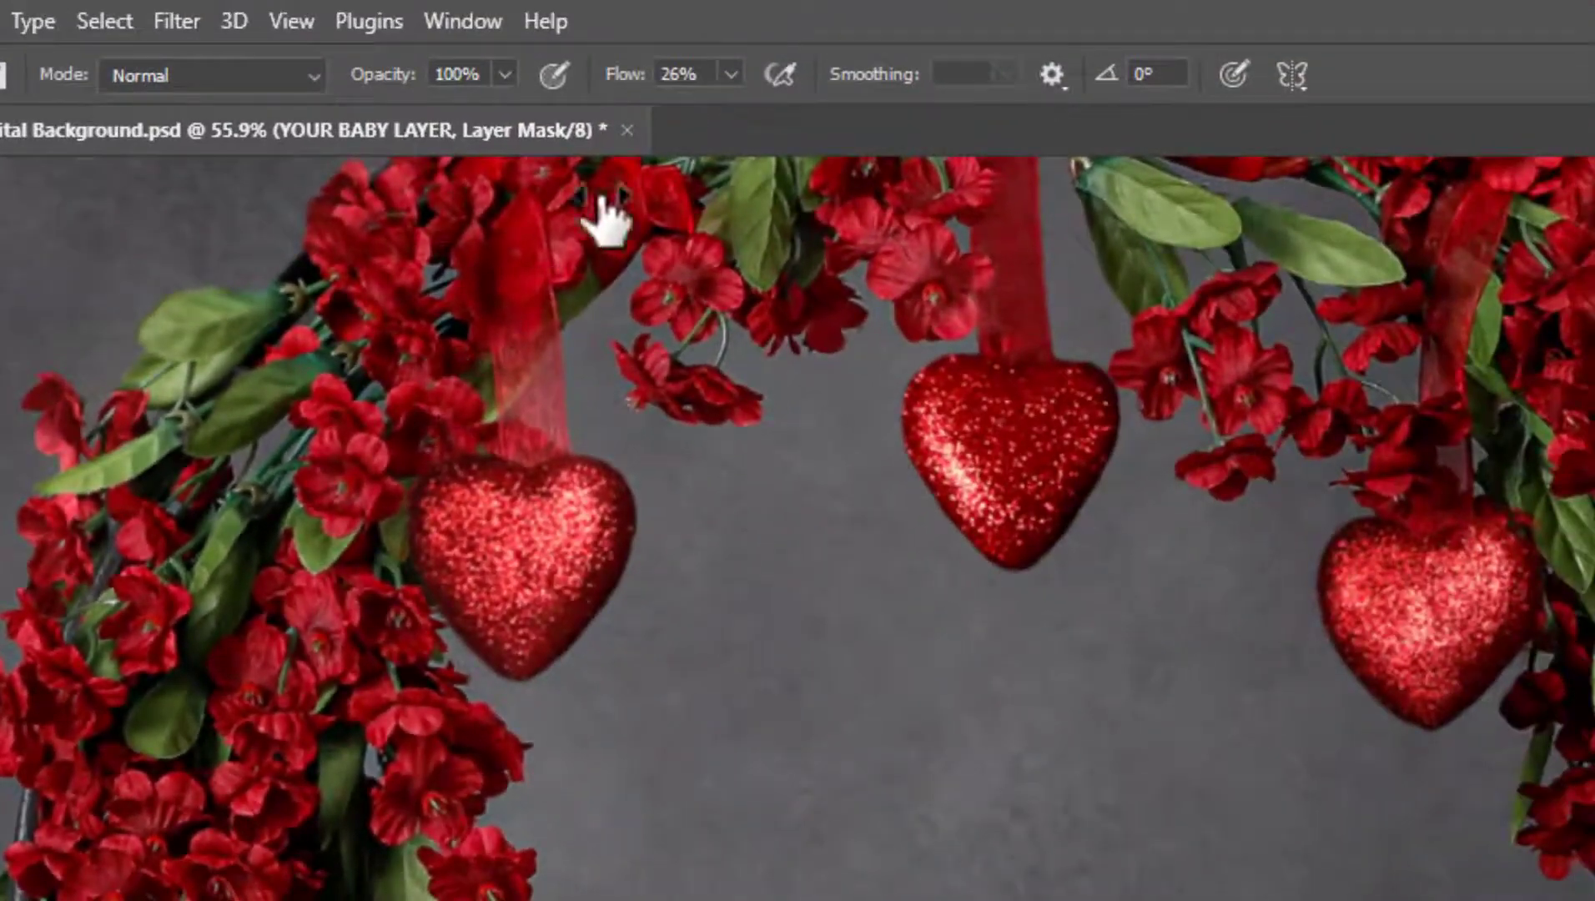
left_click_drag(709, 73, 665, 77)
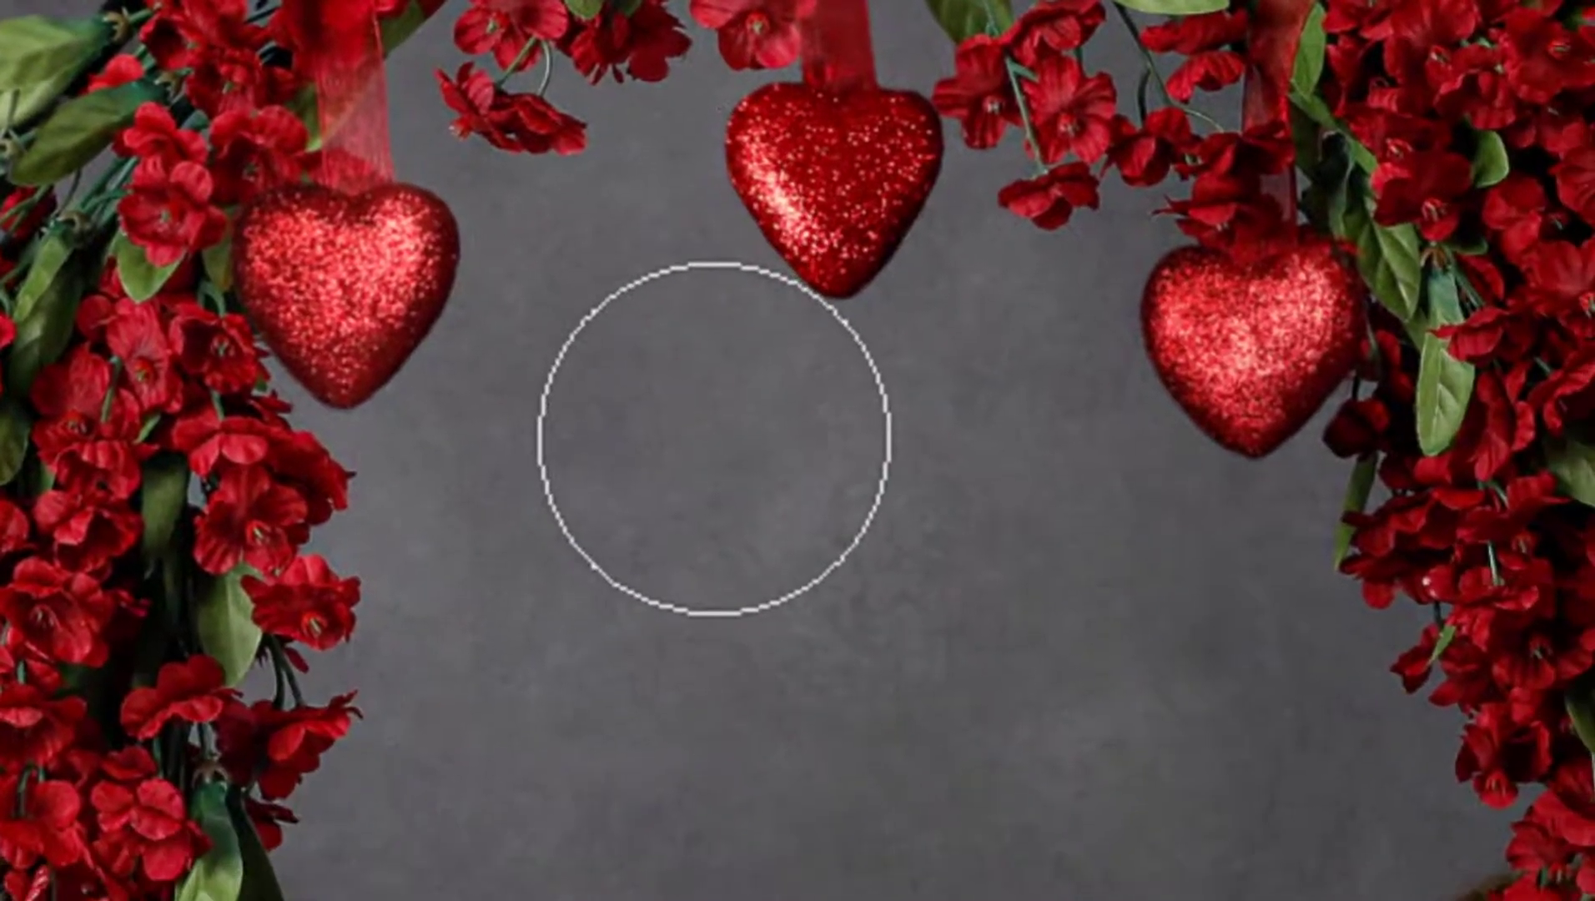
right_click(719, 443)
left_click_drag(898, 599, 1011, 610)
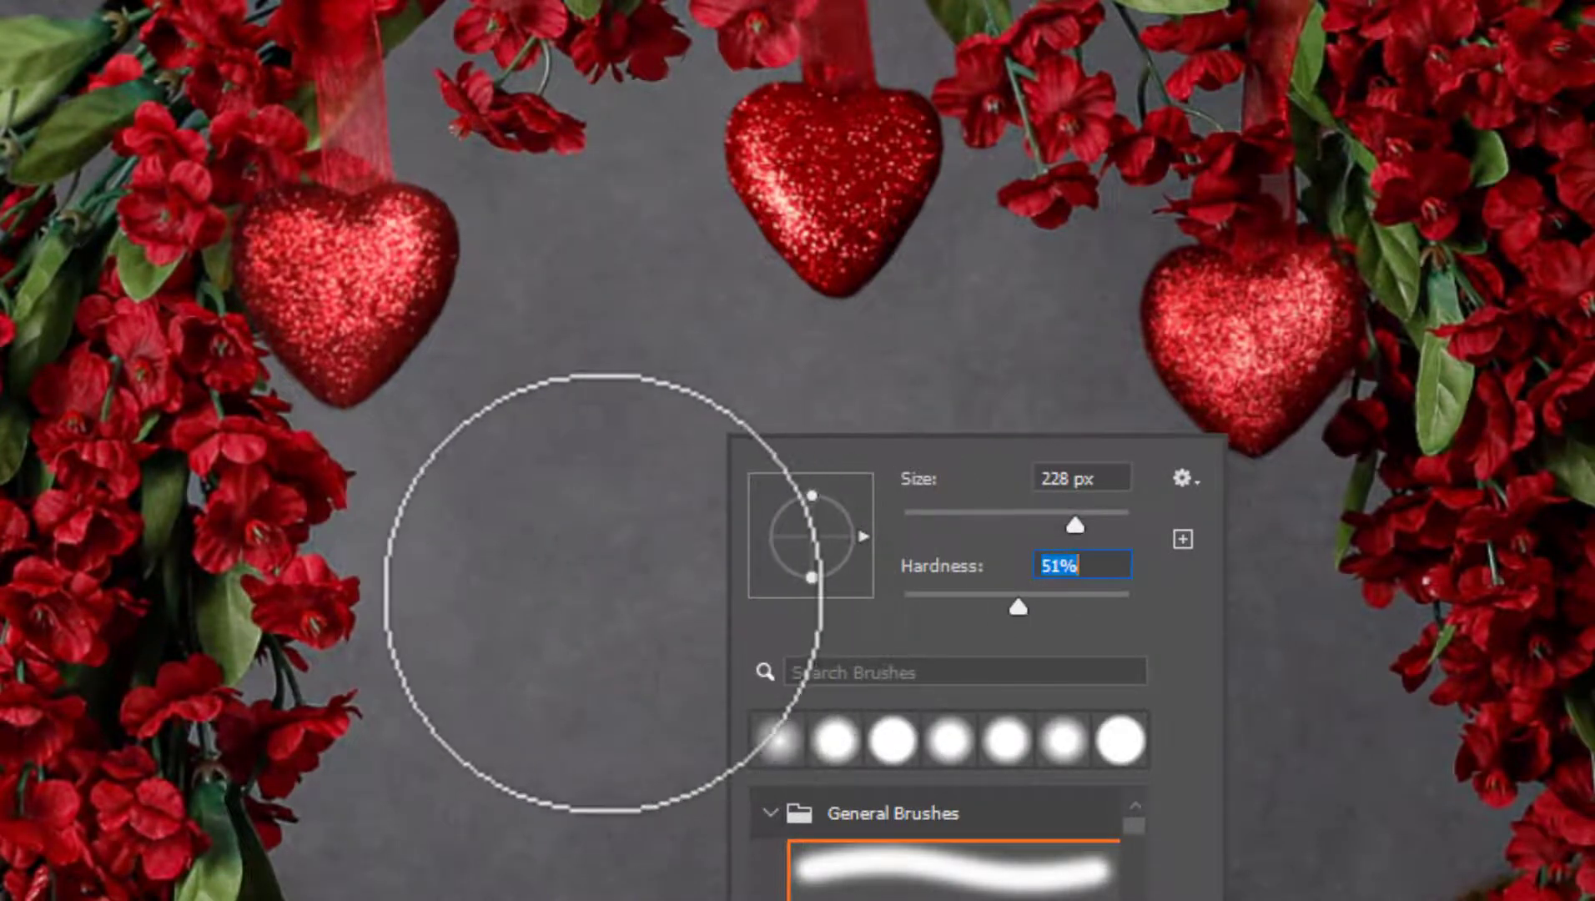
left_click(605, 594)
key("ctrl+z")
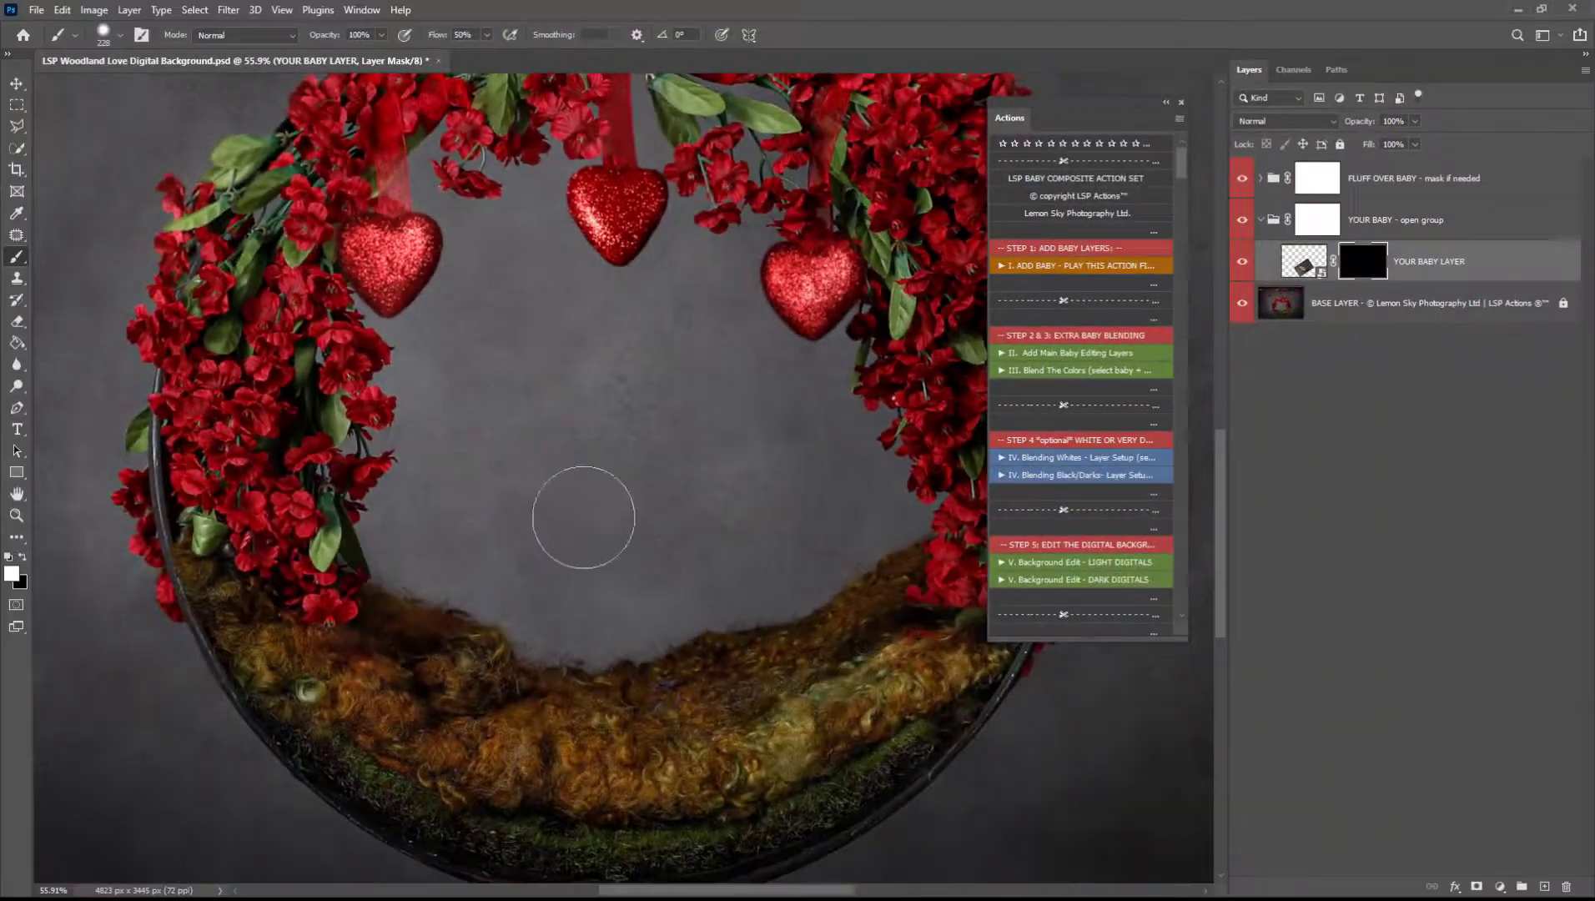
Reduce the brush size and paint white on YOUR BABY LAYER's mask to reveal the baby and the knitted wrap.
right_click(606, 540)
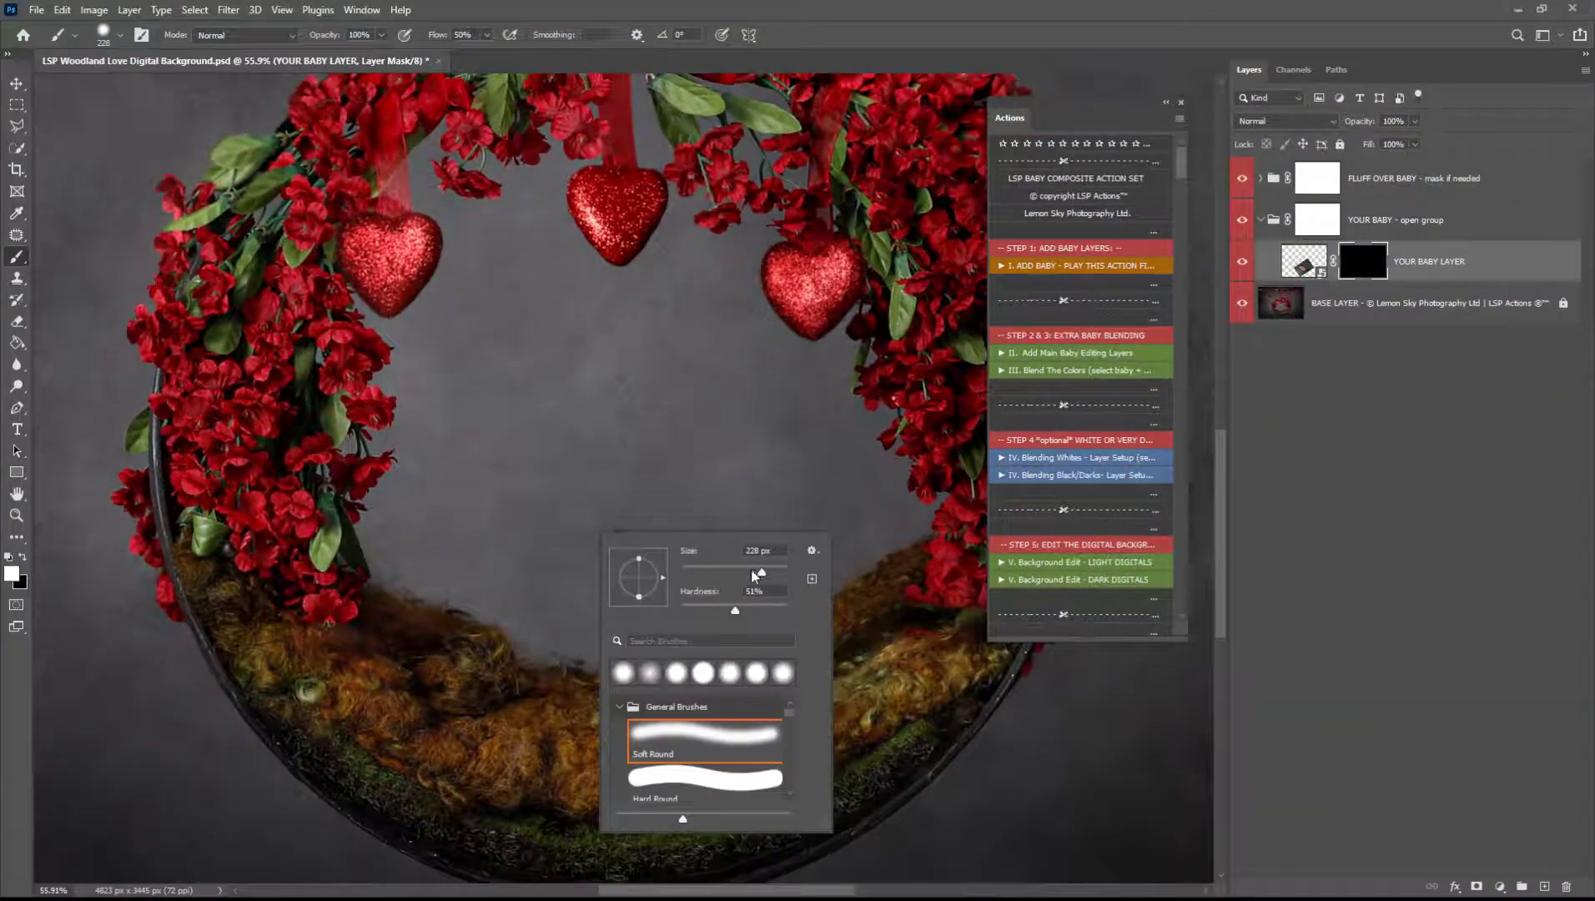
mouse_move(545, 627)
left_mouse_down()
mouse_move(577, 645)
mouse_move(661, 635)
mouse_move(615, 645)
mouse_move(652, 681)
mouse_move(721, 679)
mouse_move(756, 652)
mouse_move(750, 632)
mouse_move(772, 647)
mouse_move(837, 623)
mouse_move(849, 601)
mouse_move(798, 550)
mouse_move(777, 572)
mouse_move(795, 553)
mouse_move(735, 550)
mouse_move(787, 580)
mouse_move(771, 553)
mouse_move(639, 556)
mouse_move(778, 606)
mouse_move(662, 605)
mouse_move(750, 642)
mouse_move(743, 625)
mouse_move(844, 612)
mouse_move(728, 695)
mouse_move(593, 707)
mouse_move(524, 680)
mouse_move(608, 700)
mouse_move(426, 622)
mouse_move(520, 583)
mouse_move(578, 644)
mouse_move(435, 619)
mouse_move(422, 589)
mouse_move(447, 557)
mouse_move(415, 593)
mouse_move(388, 574)
mouse_move(381, 596)
mouse_move(377, 549)
mouse_move(371, 579)
mouse_move(392, 534)
mouse_move(374, 543)
mouse_move(398, 493)
mouse_move(363, 544)
mouse_move(405, 484)
mouse_move(360, 506)
mouse_move(454, 488)
mouse_move(426, 477)
mouse_move(578, 540)
mouse_move(525, 536)
mouse_move(660, 559)
mouse_move(501, 565)
left_mouse_up()
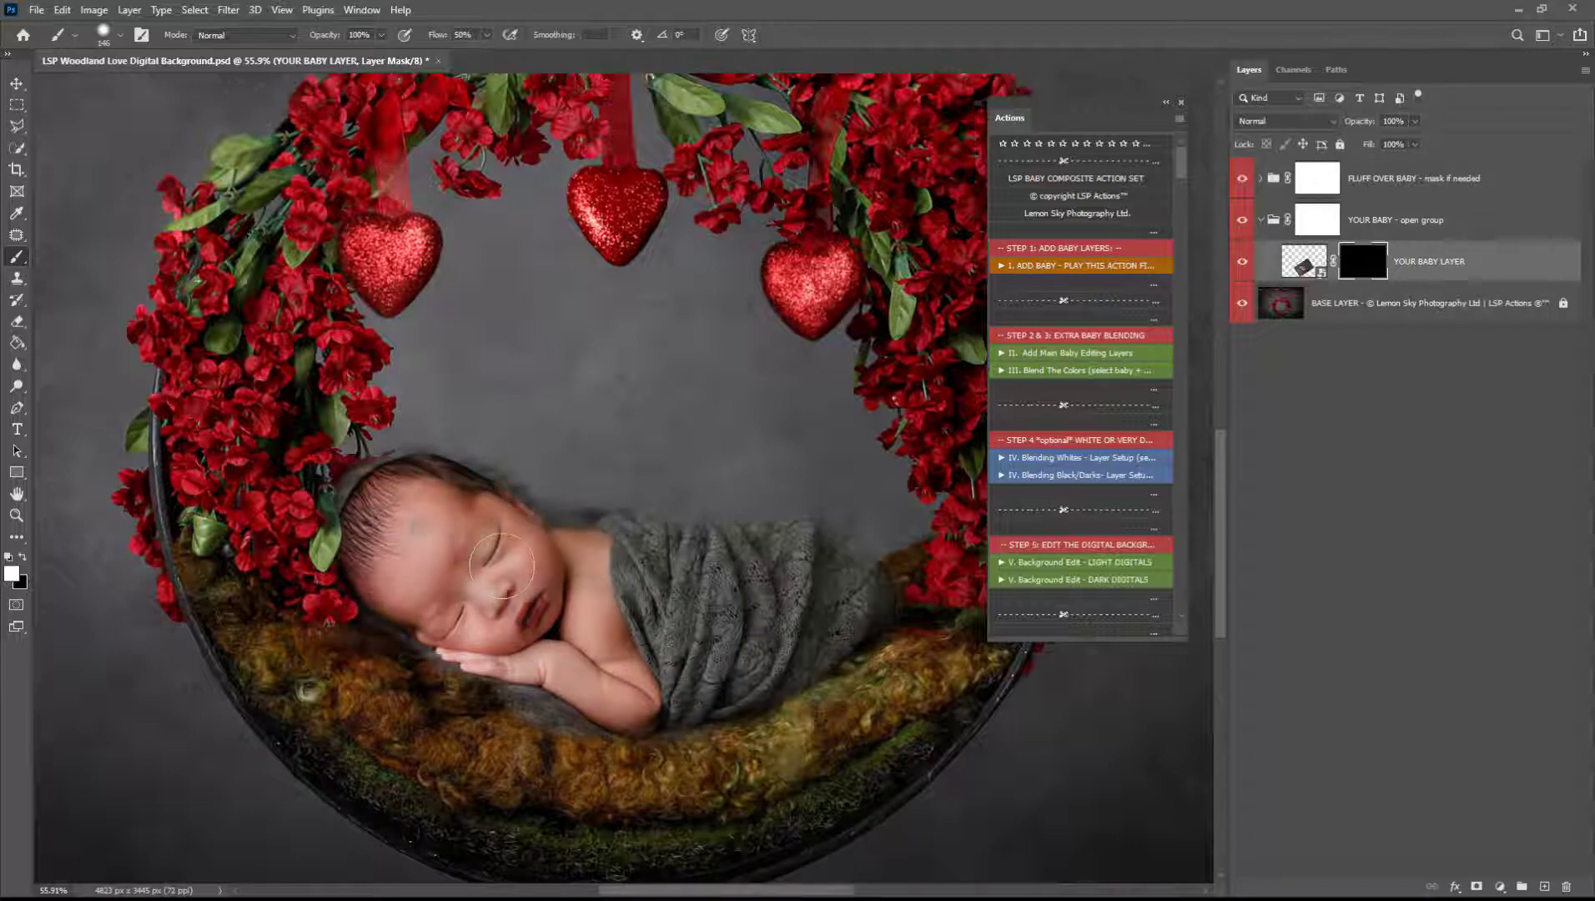
Paint white on YOUR BABY LAYER's mask to reveal the rest of the wrap, and black to hide the overspill along its upper edge.
mouse_move(660, 534)
left_mouse_down()
mouse_move(766, 532)
mouse_move(816, 554)
mouse_move(844, 594)
mouse_move(808, 524)
mouse_move(724, 518)
mouse_move(845, 537)
mouse_move(873, 597)
mouse_move(820, 517)
mouse_move(853, 544)
mouse_move(849, 605)
left_mouse_up()
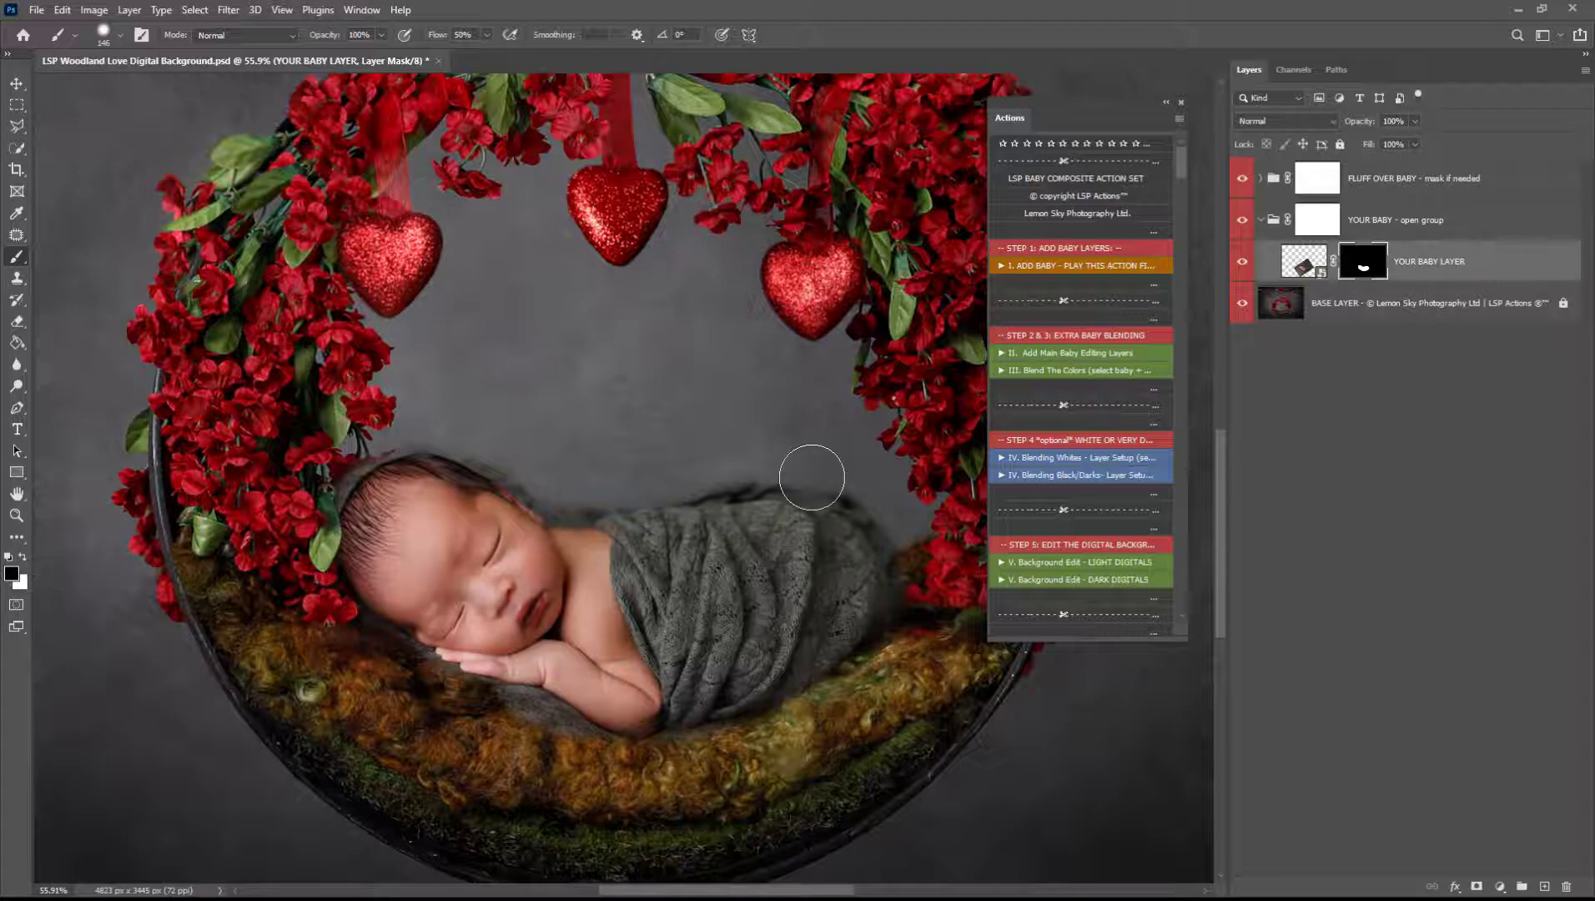
mouse_move(820, 477)
left_mouse_down()
mouse_move(847, 474)
mouse_move(887, 503)
mouse_move(930, 570)
mouse_move(860, 484)
left_mouse_up()
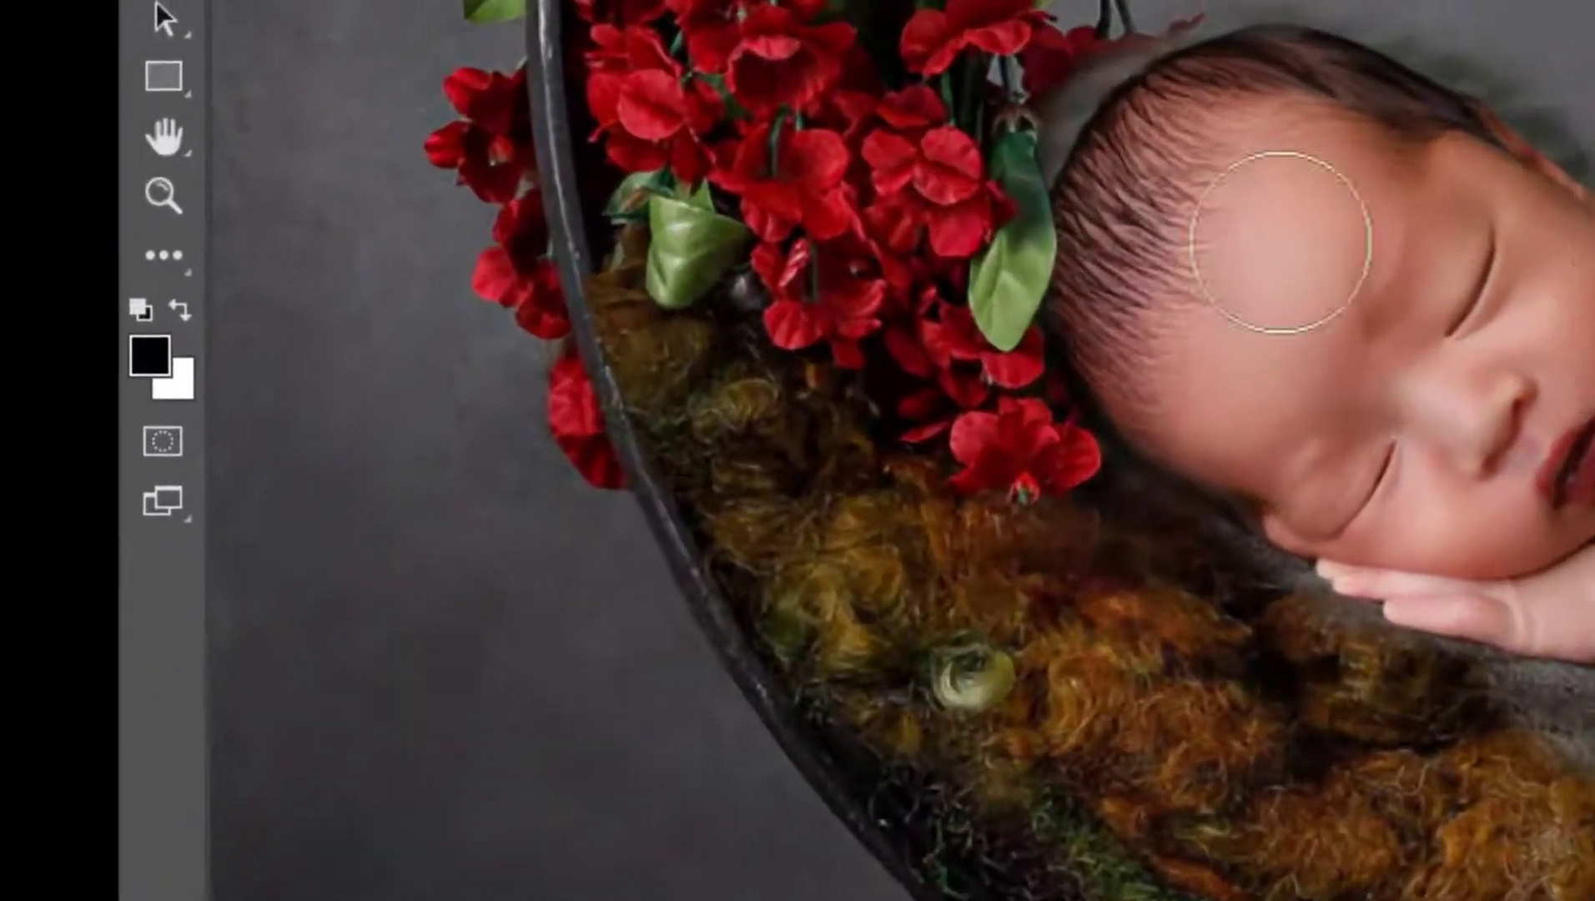
key("x")
key("x")
key("x")
key("x")
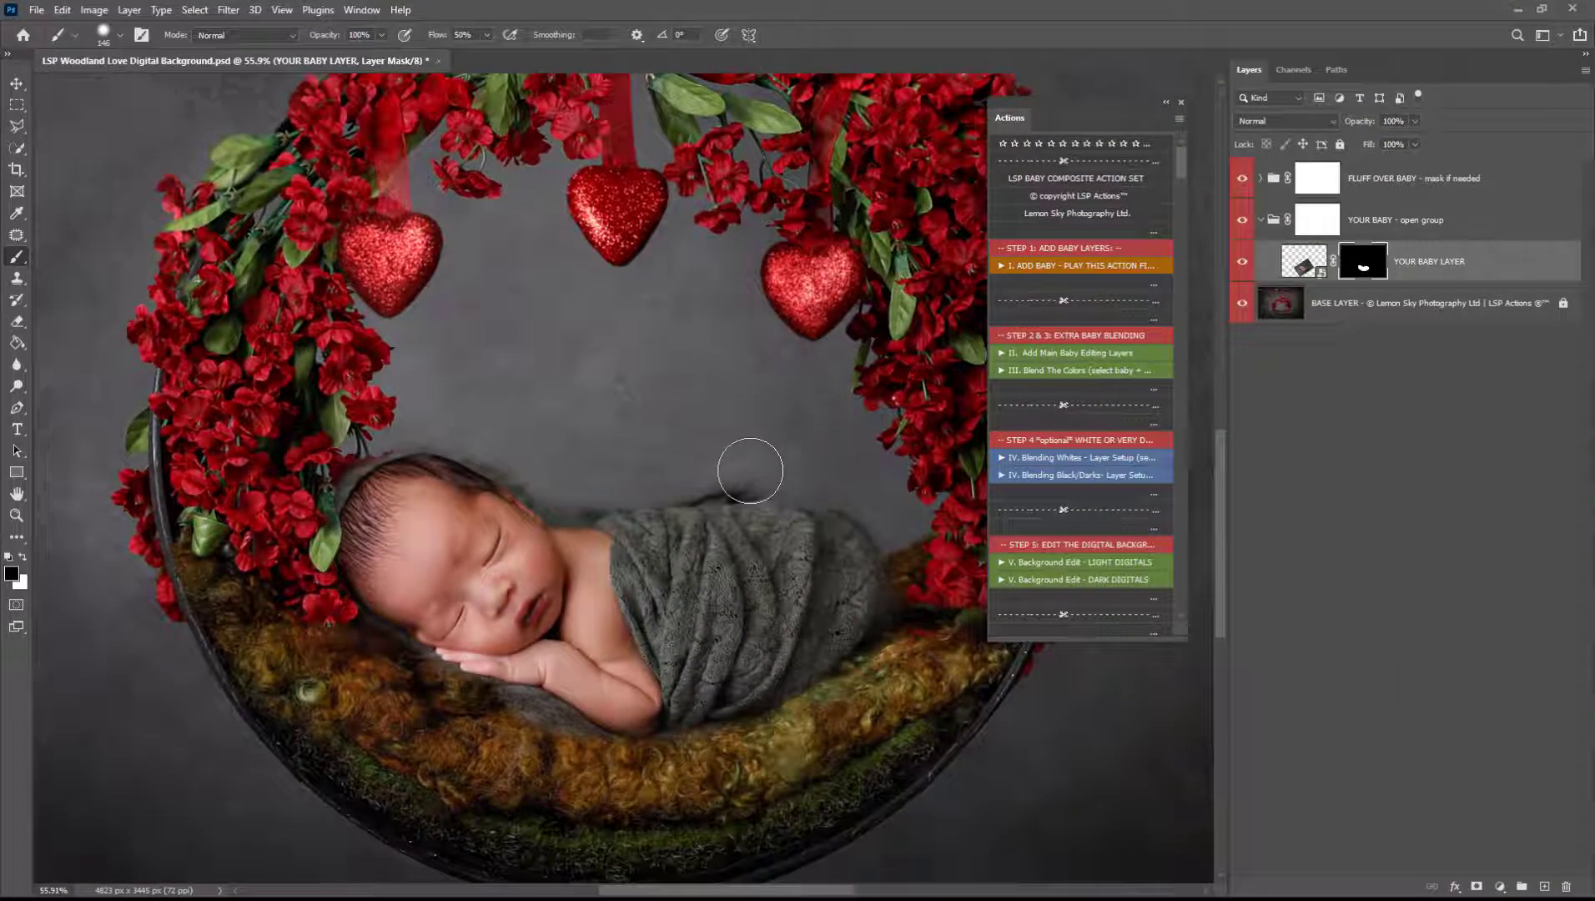
left_click_drag(750, 470, 708, 477)
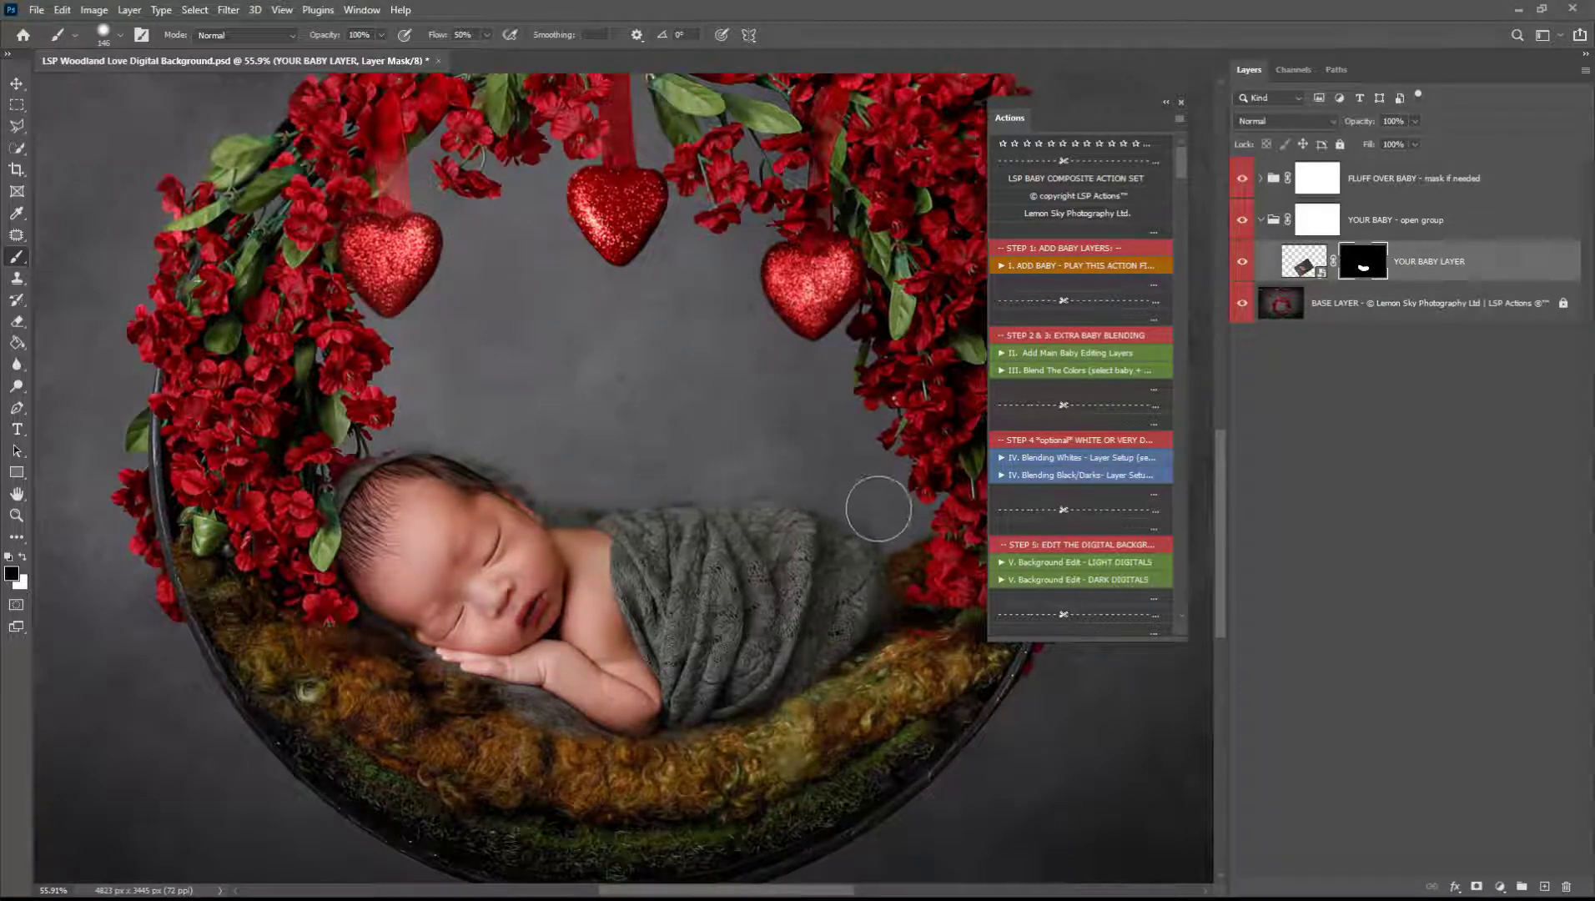
Fill YOUR BABY LAYER's mask with black and select the baby with the Quick Selection tool's Select Subject option.
key("alt+BackSpace")
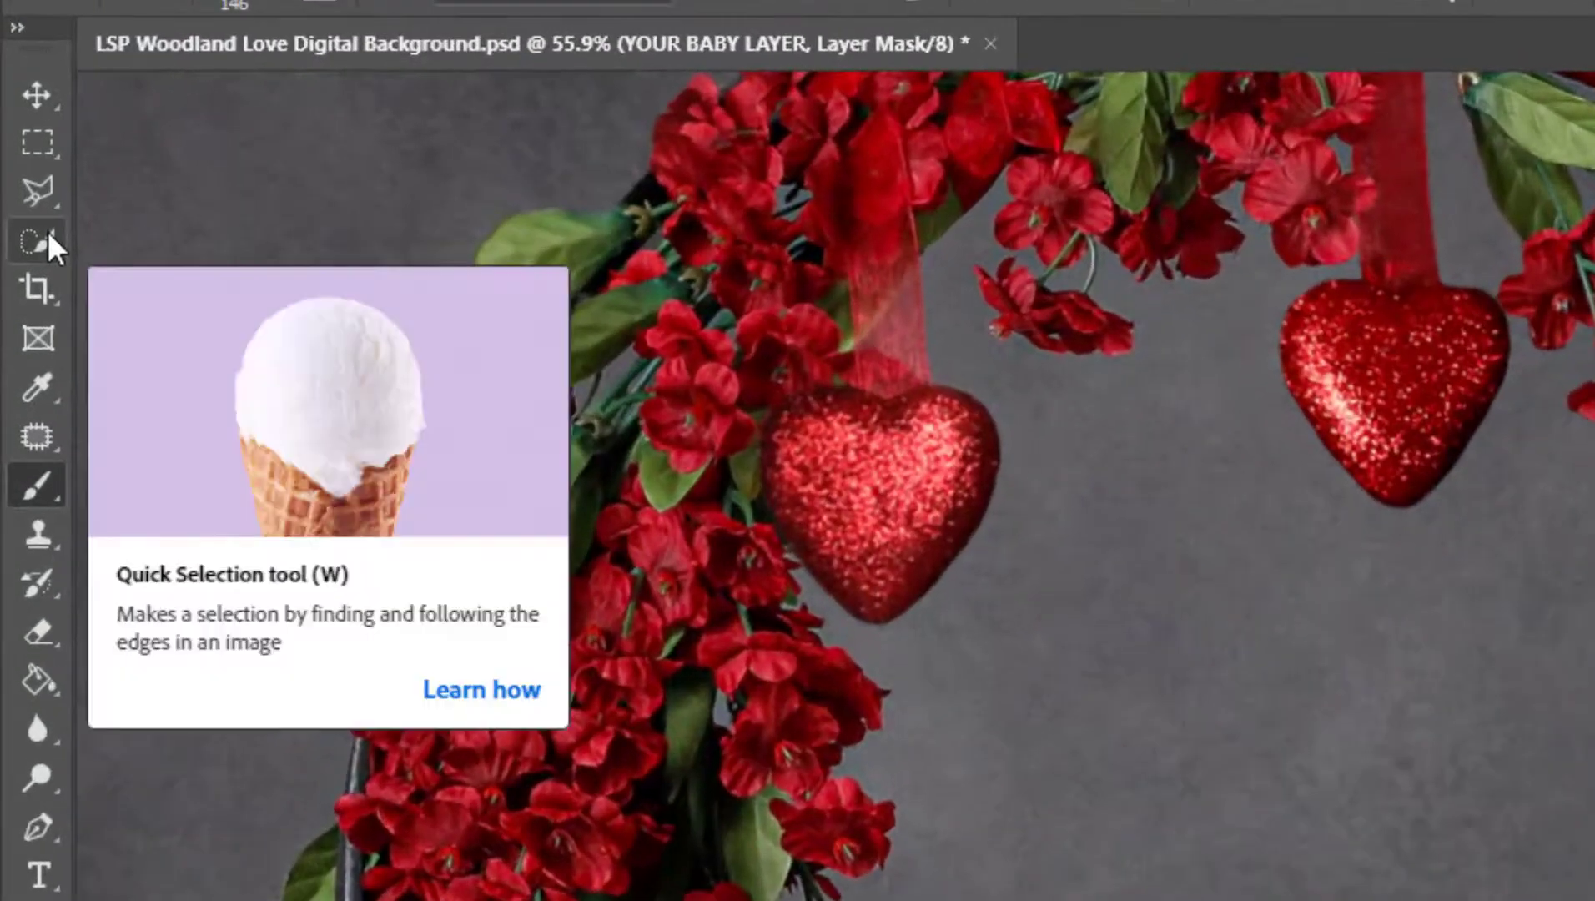
left_click(47, 234)
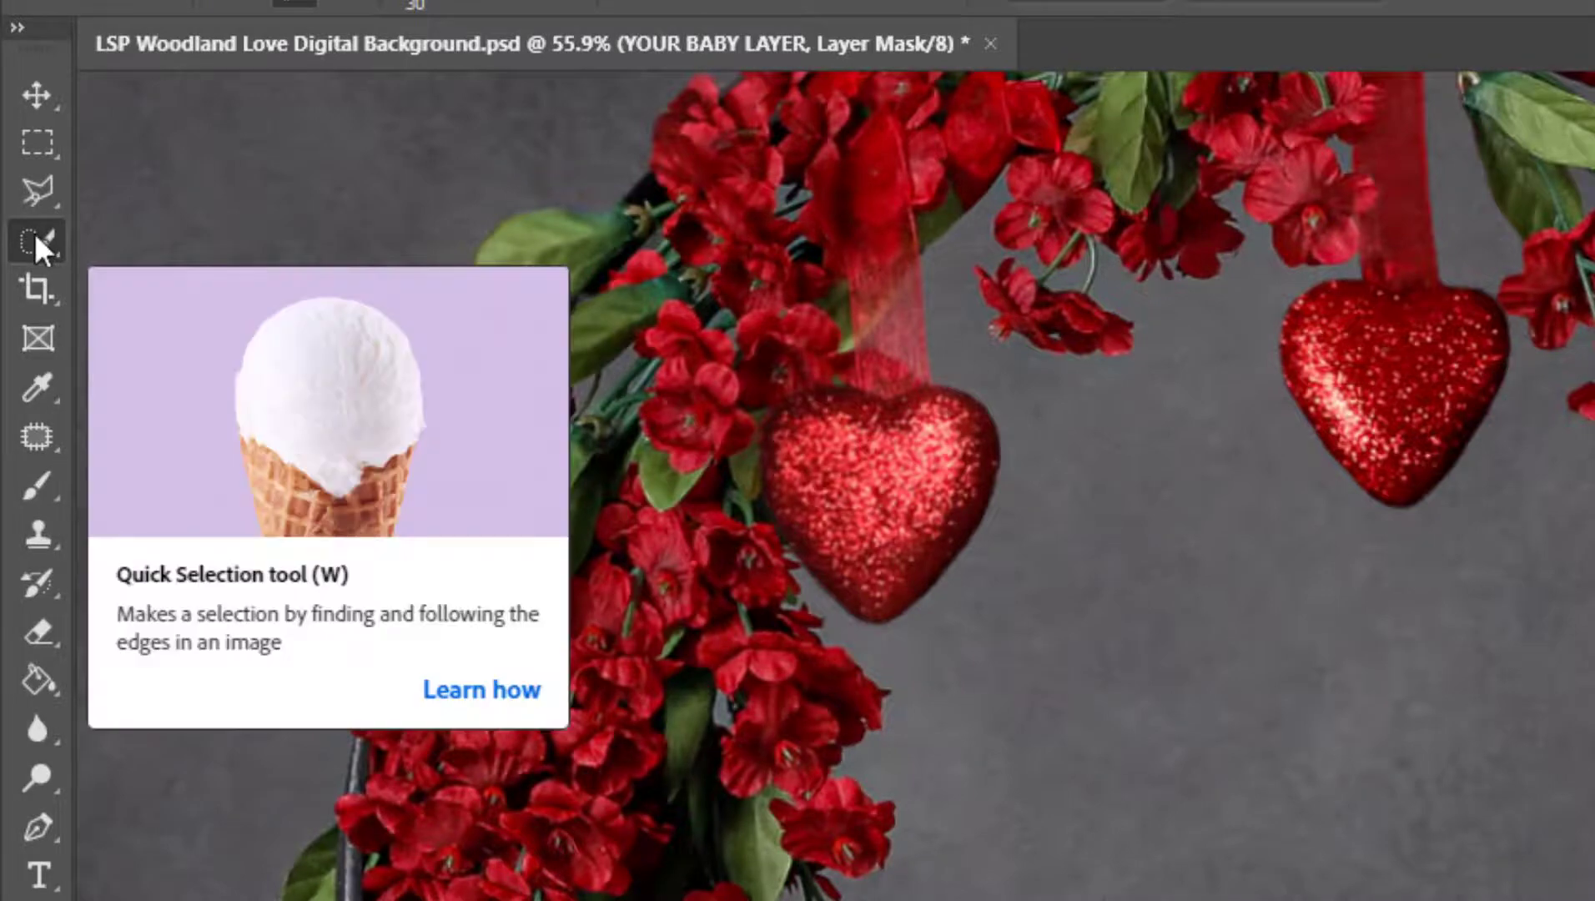
right_click(37, 241)
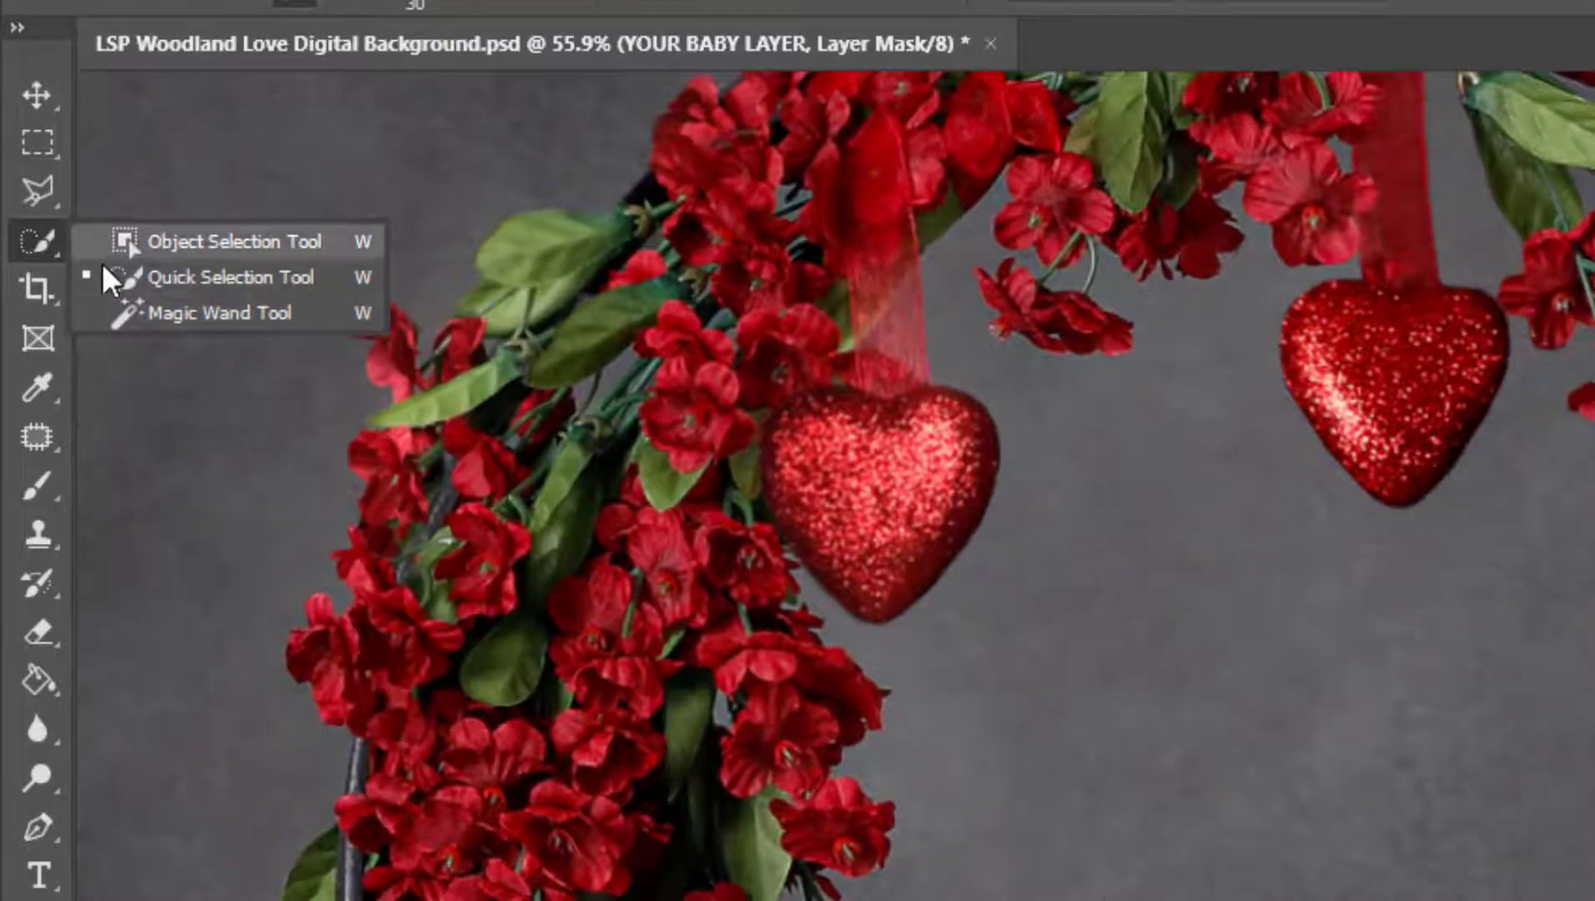
left_click(41, 235)
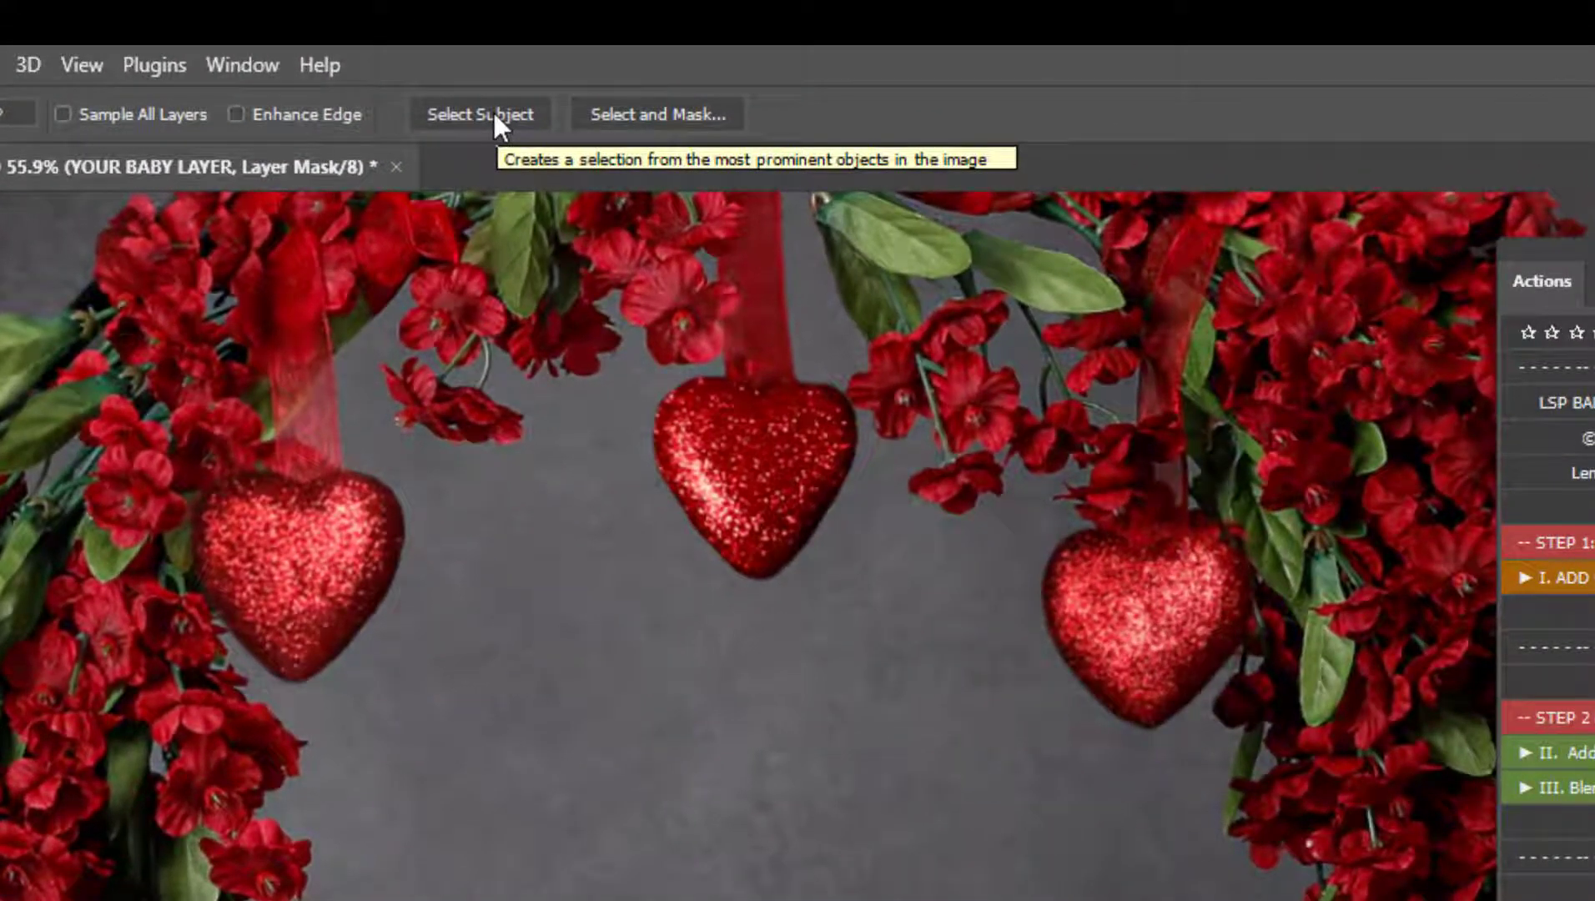
left_click(494, 114)
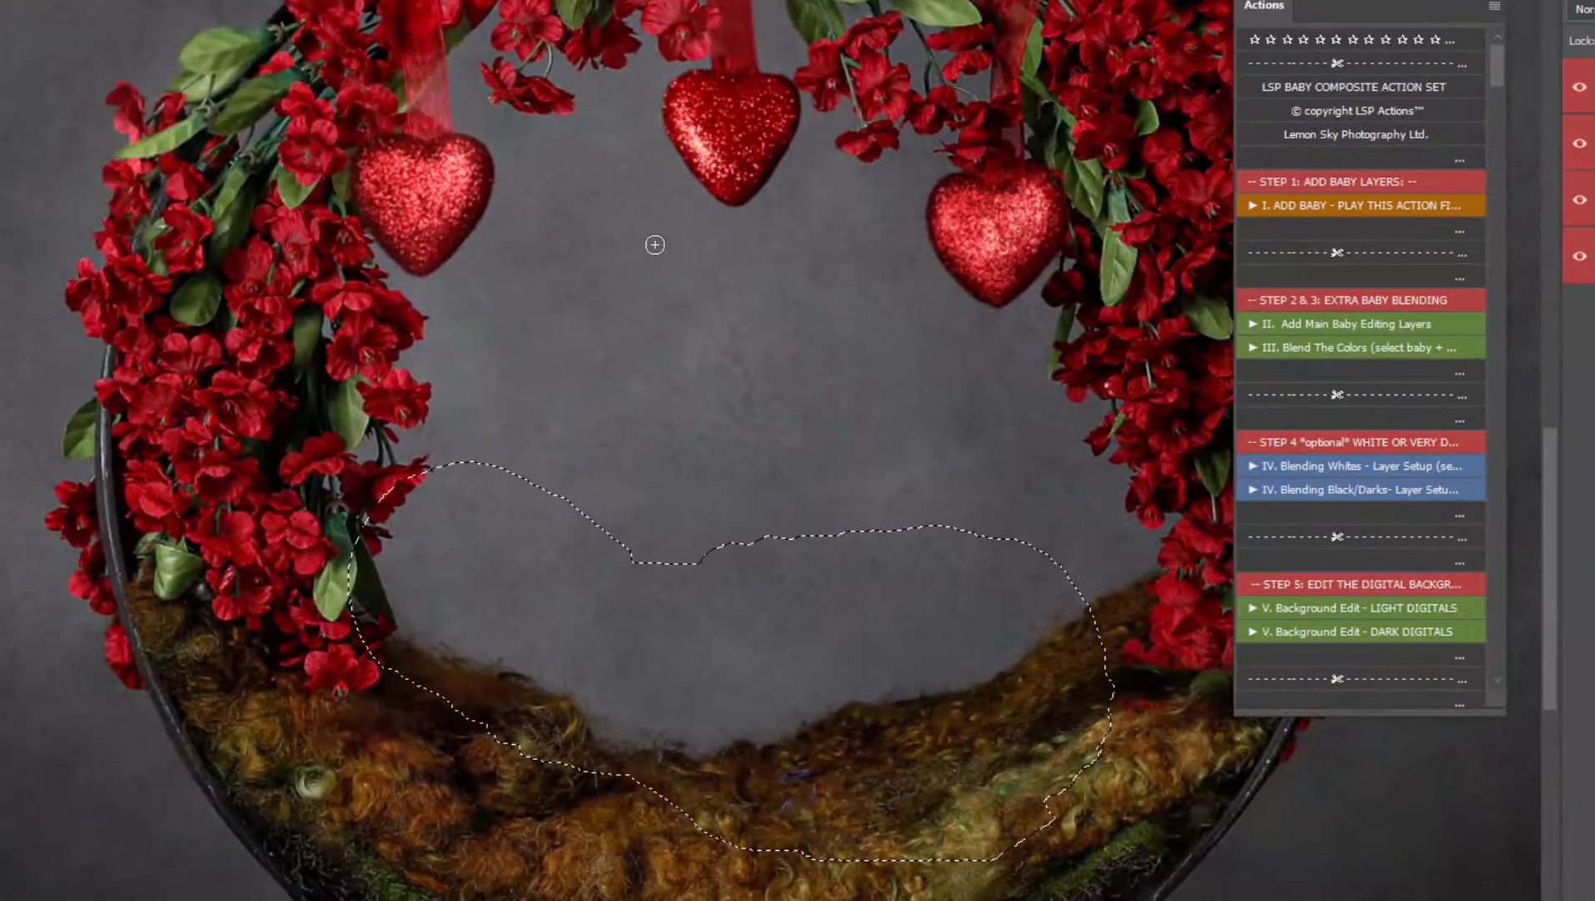
Brush white inside the selection on the mask to reveal the baby and wrap, and deselect.
key("b")
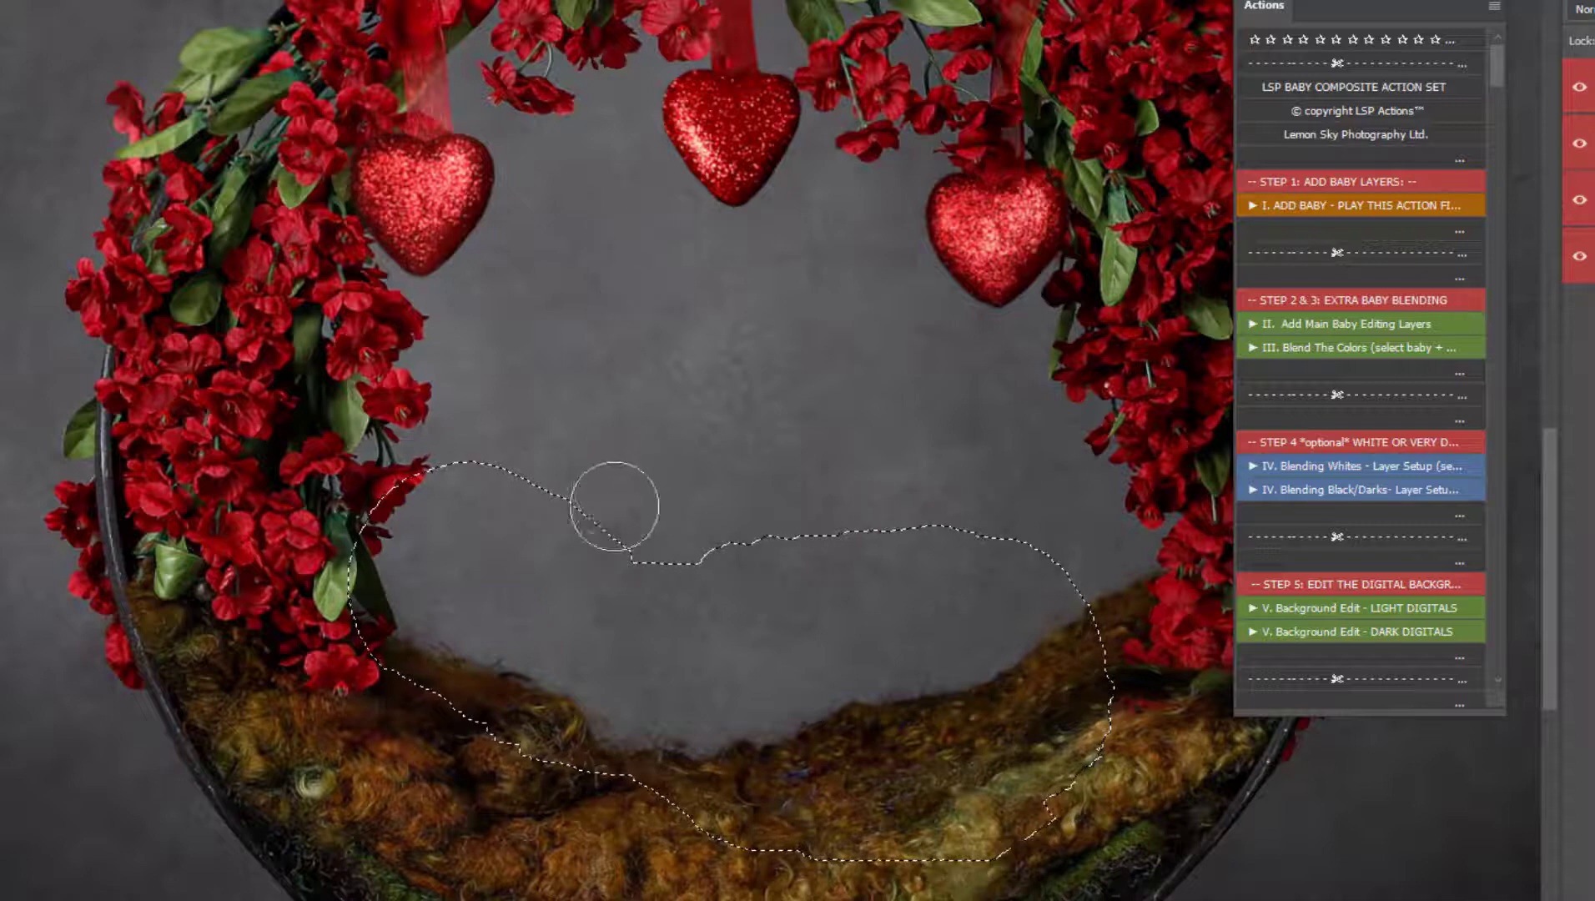
mouse_move(612, 506)
left_mouse_down()
mouse_move(328, 530)
mouse_move(697, 572)
mouse_move(855, 609)
mouse_move(635, 655)
mouse_move(175, 820)
mouse_move(863, 817)
mouse_move(757, 775)
mouse_move(722, 716)
mouse_move(543, 622)
mouse_move(711, 550)
mouse_move(992, 569)
mouse_move(849, 512)
left_mouse_up()
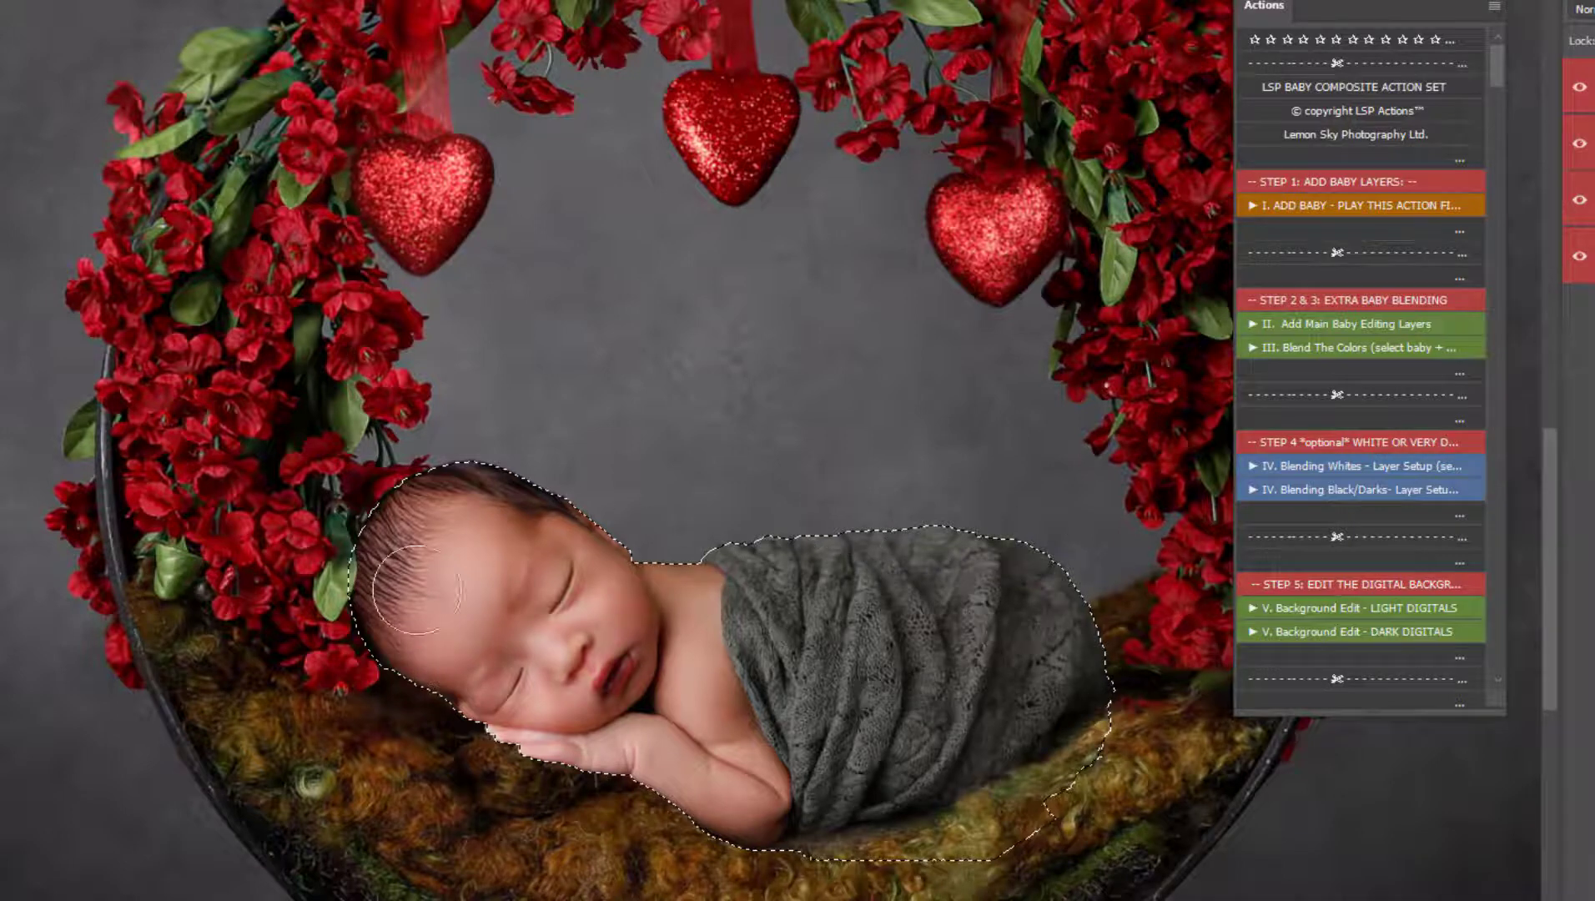
key("ctrl+d")
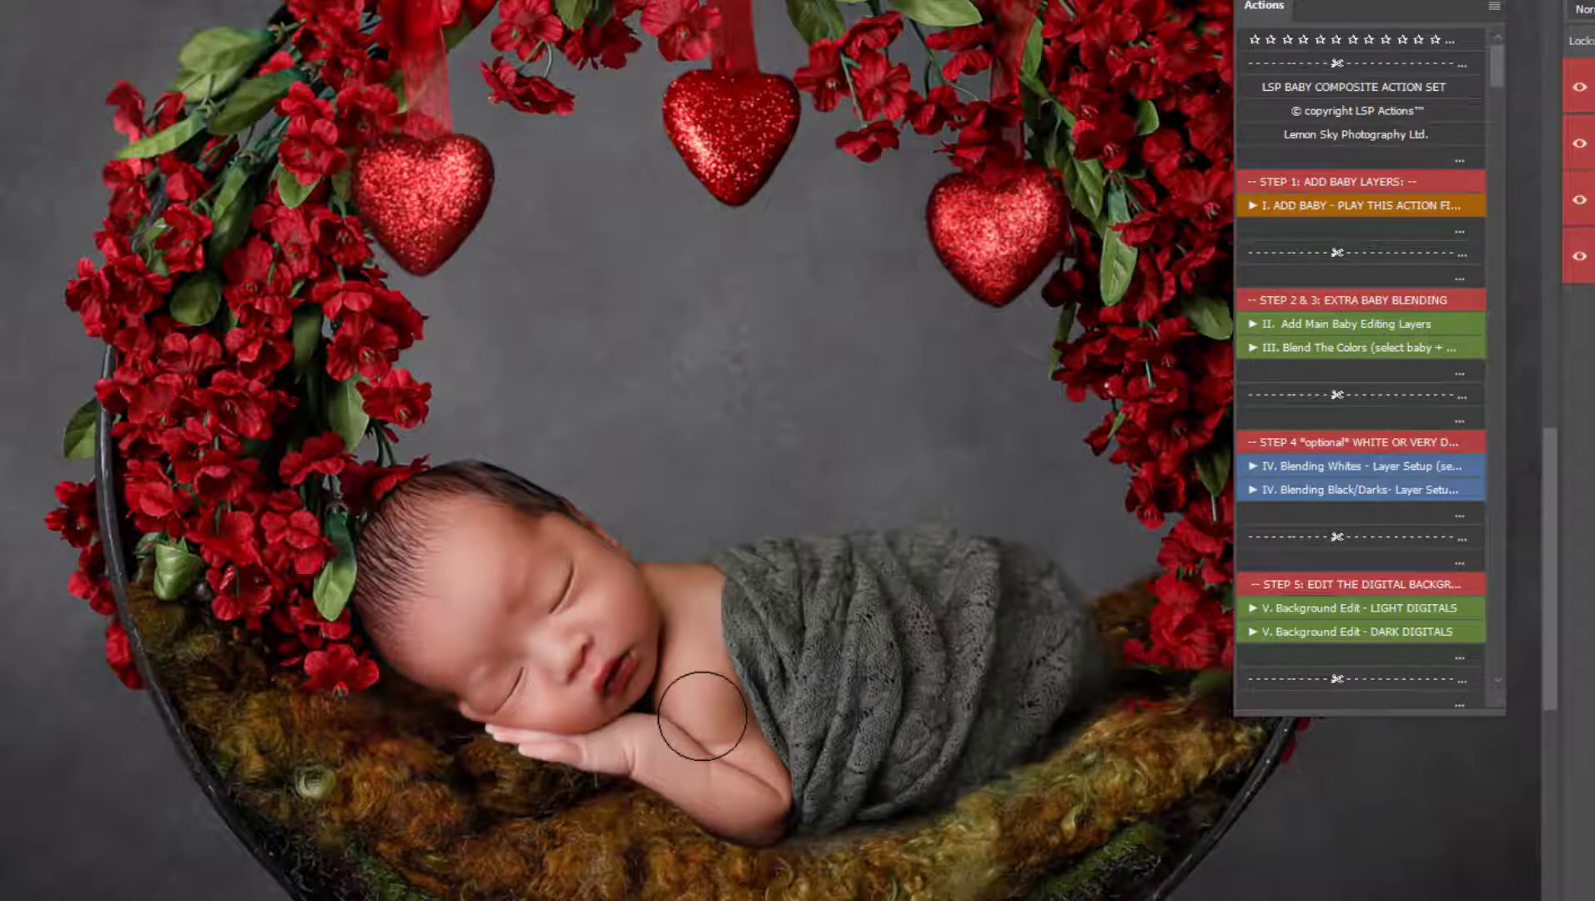
Paint on the mask with a soft 259 px brush at 14% flow to blend in the blanket beneath the baby's head and arms.
right_click(703, 716)
key("Return")
right_click(625, 286)
key("Return")
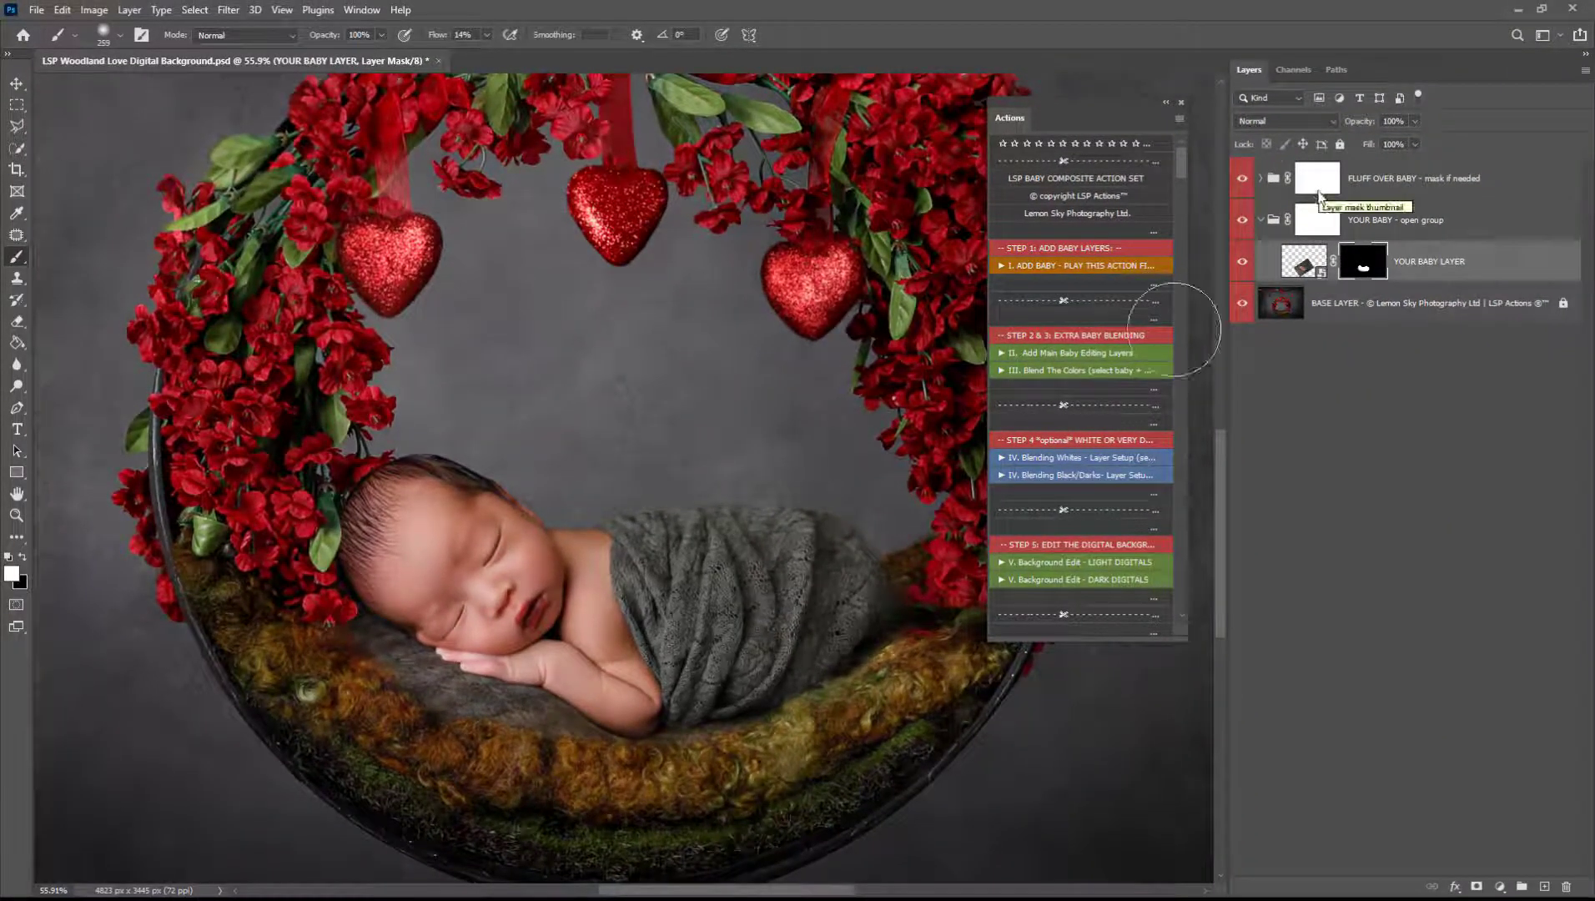
left_click(1242, 185)
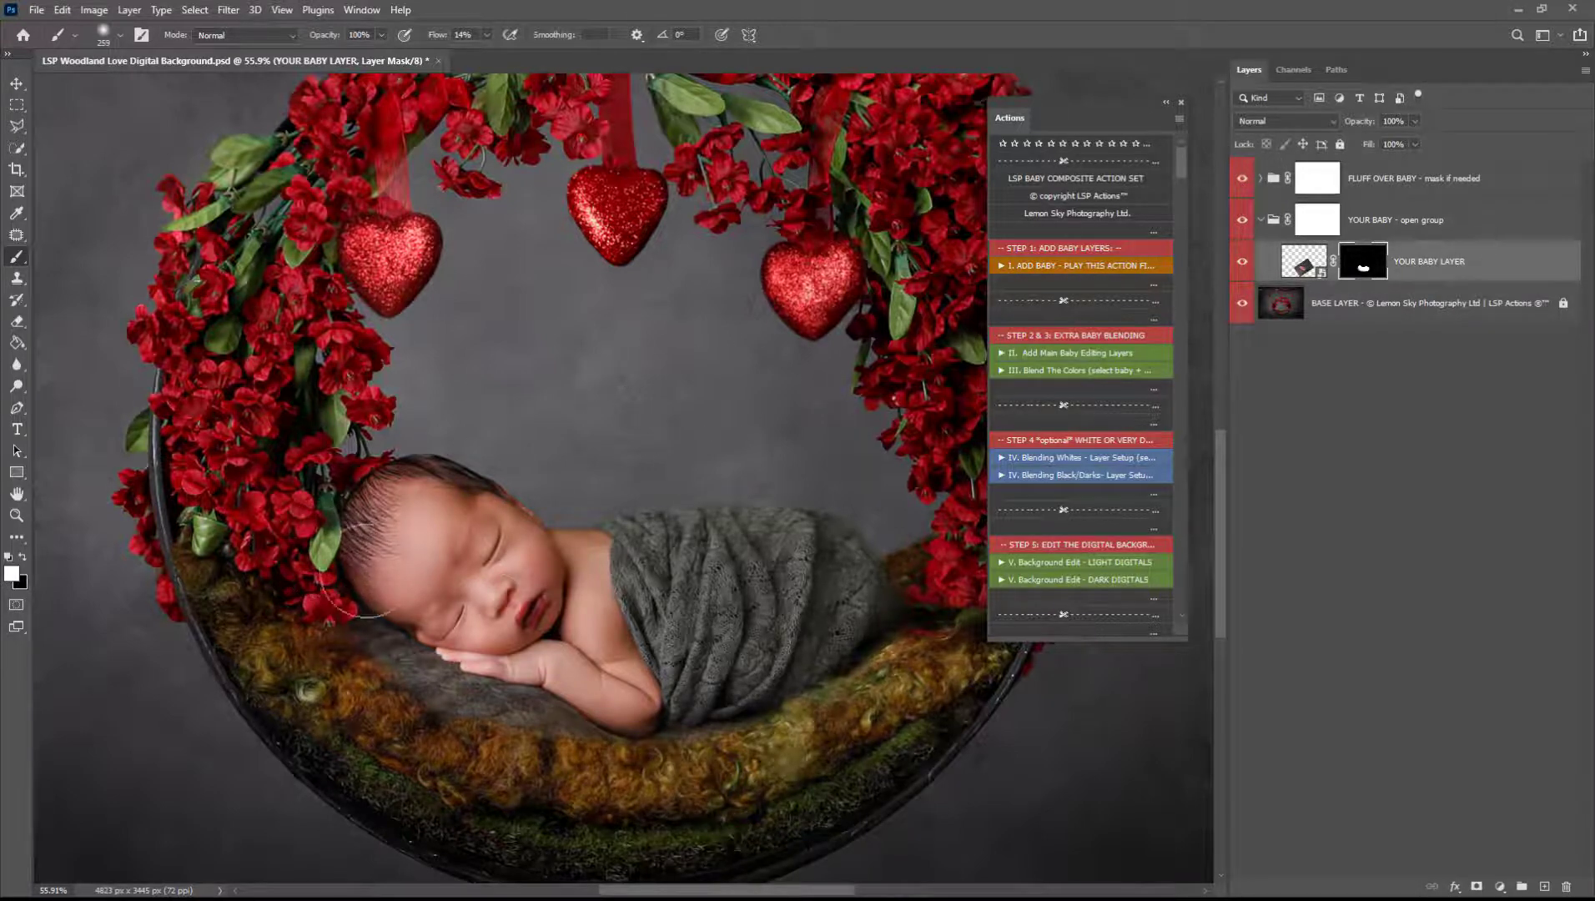
Add a Curves adjustment layer directly above BASE LAYER and pull the RGB midtones down to darken the background.
key("z")
left_click(596, 660, "alt")
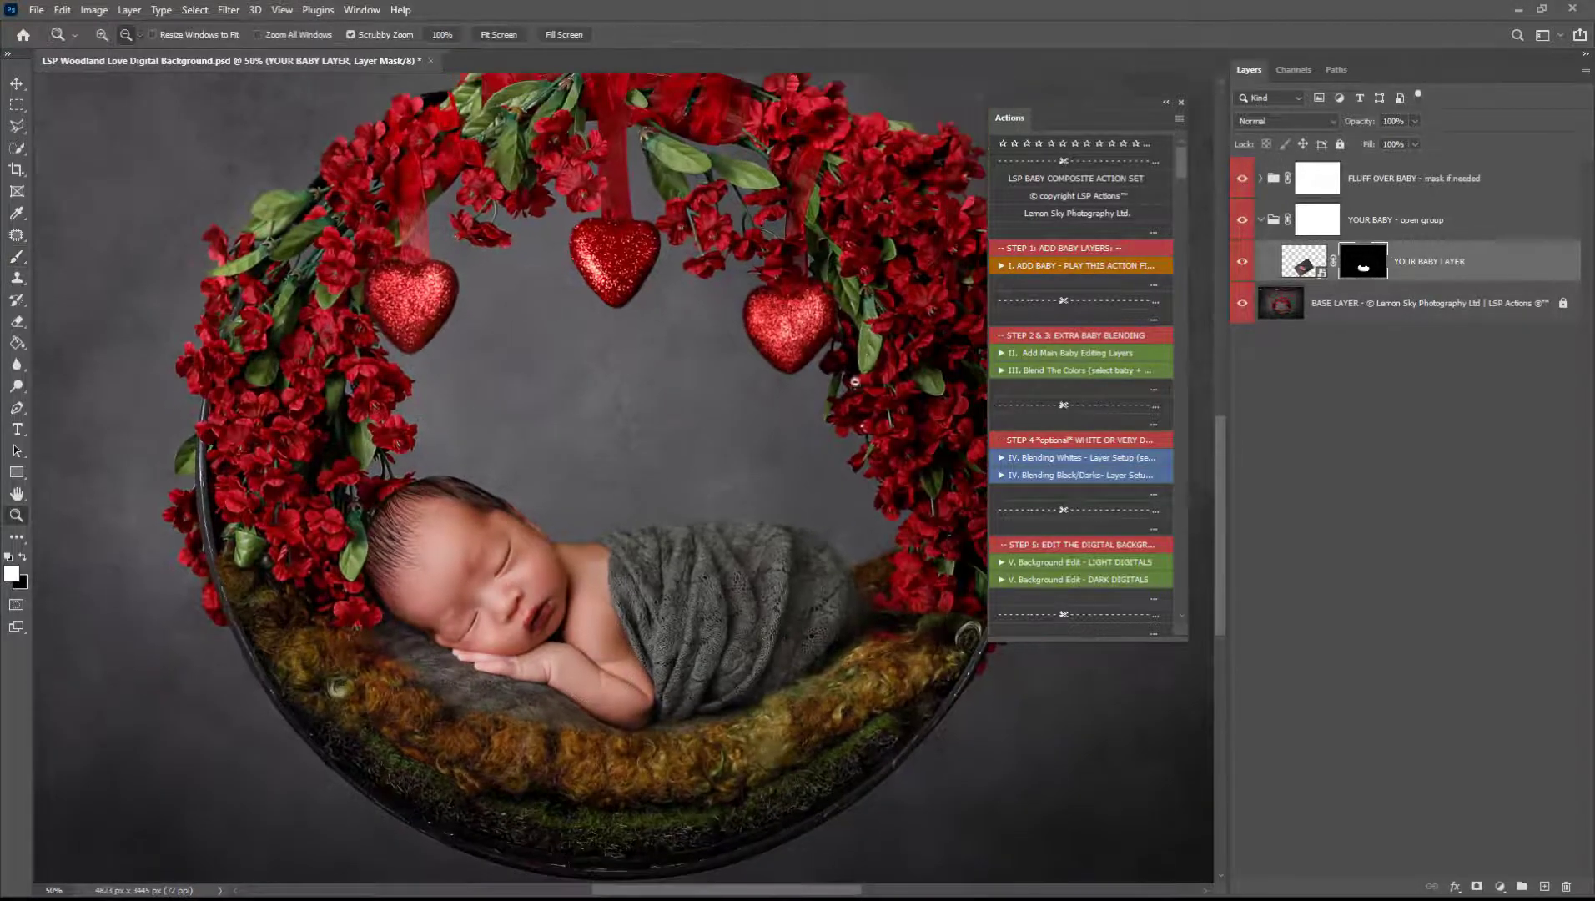
left_click_drag(1116, 106, 1141, 87)
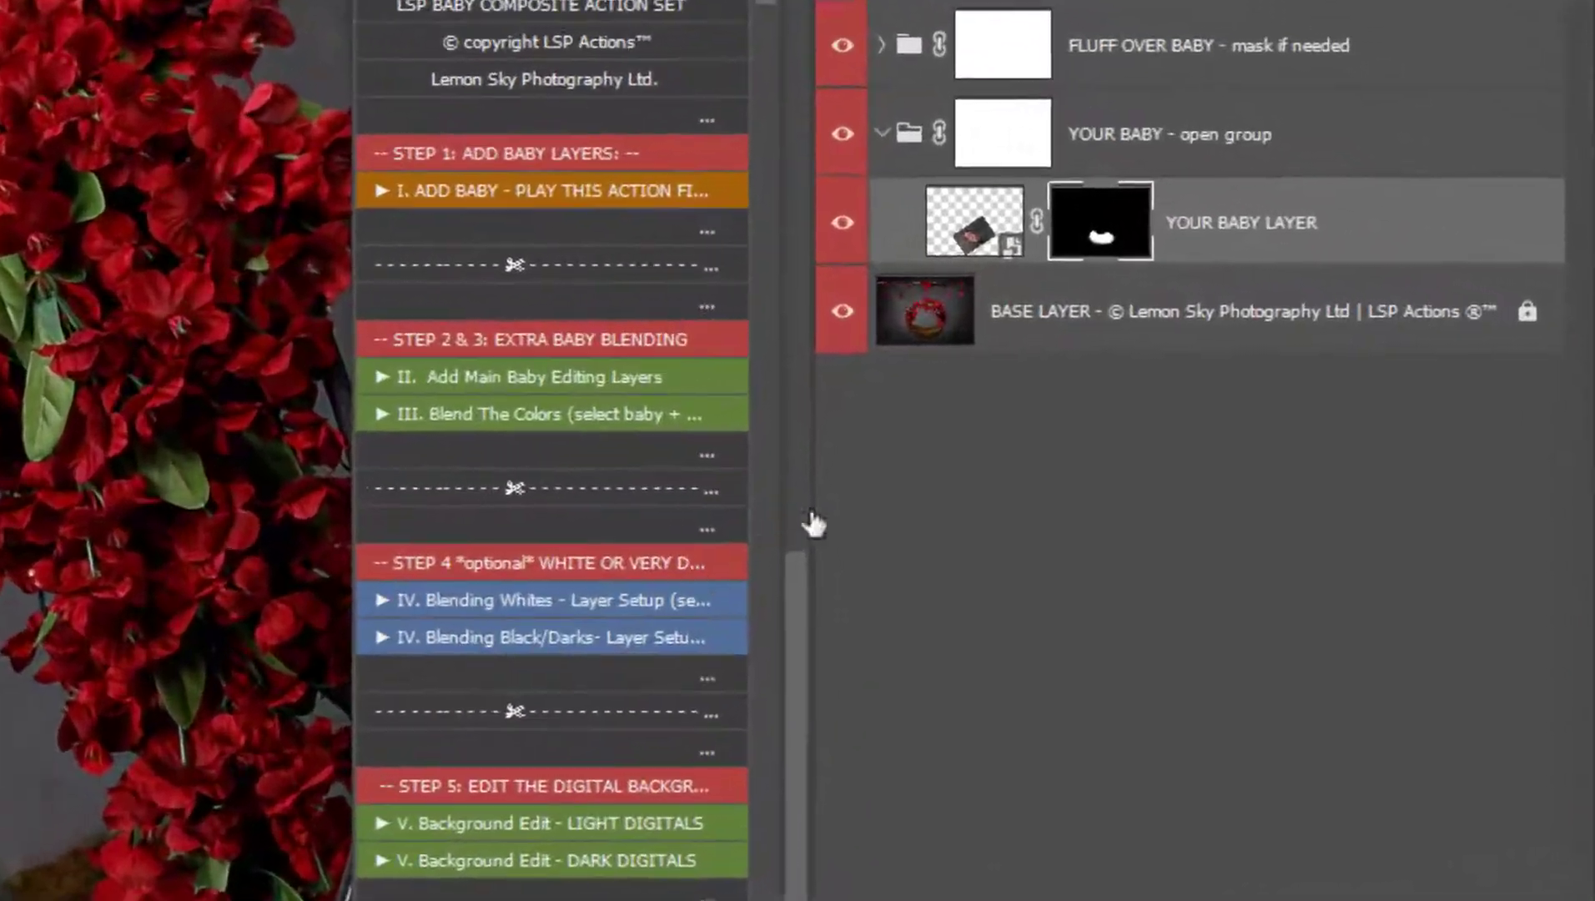
left_click(1238, 305)
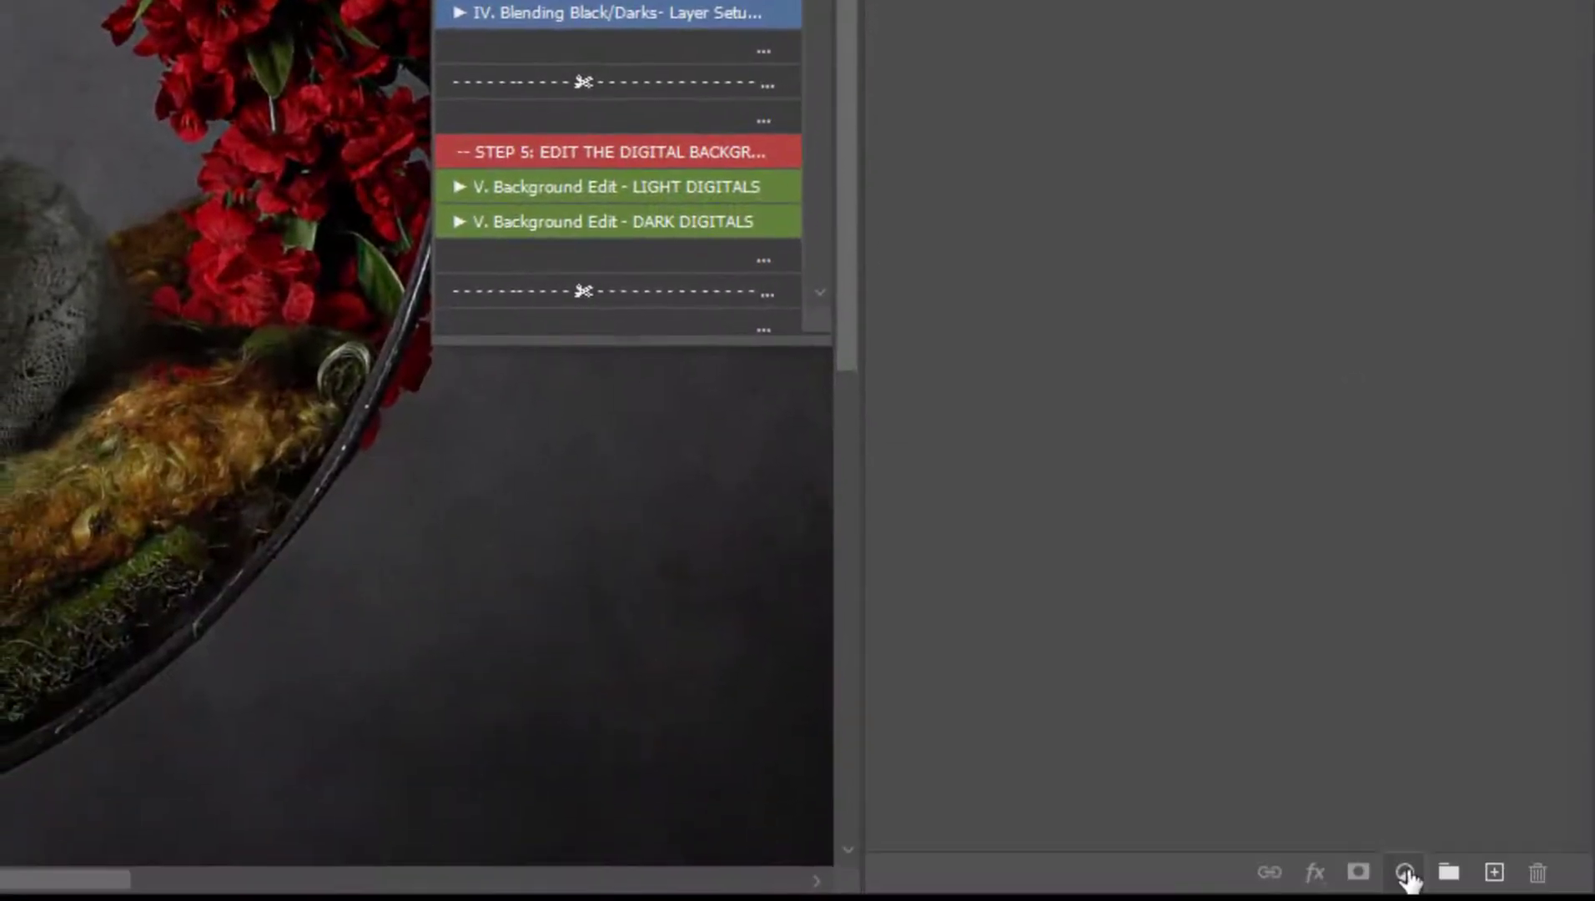
left_click(1405, 872)
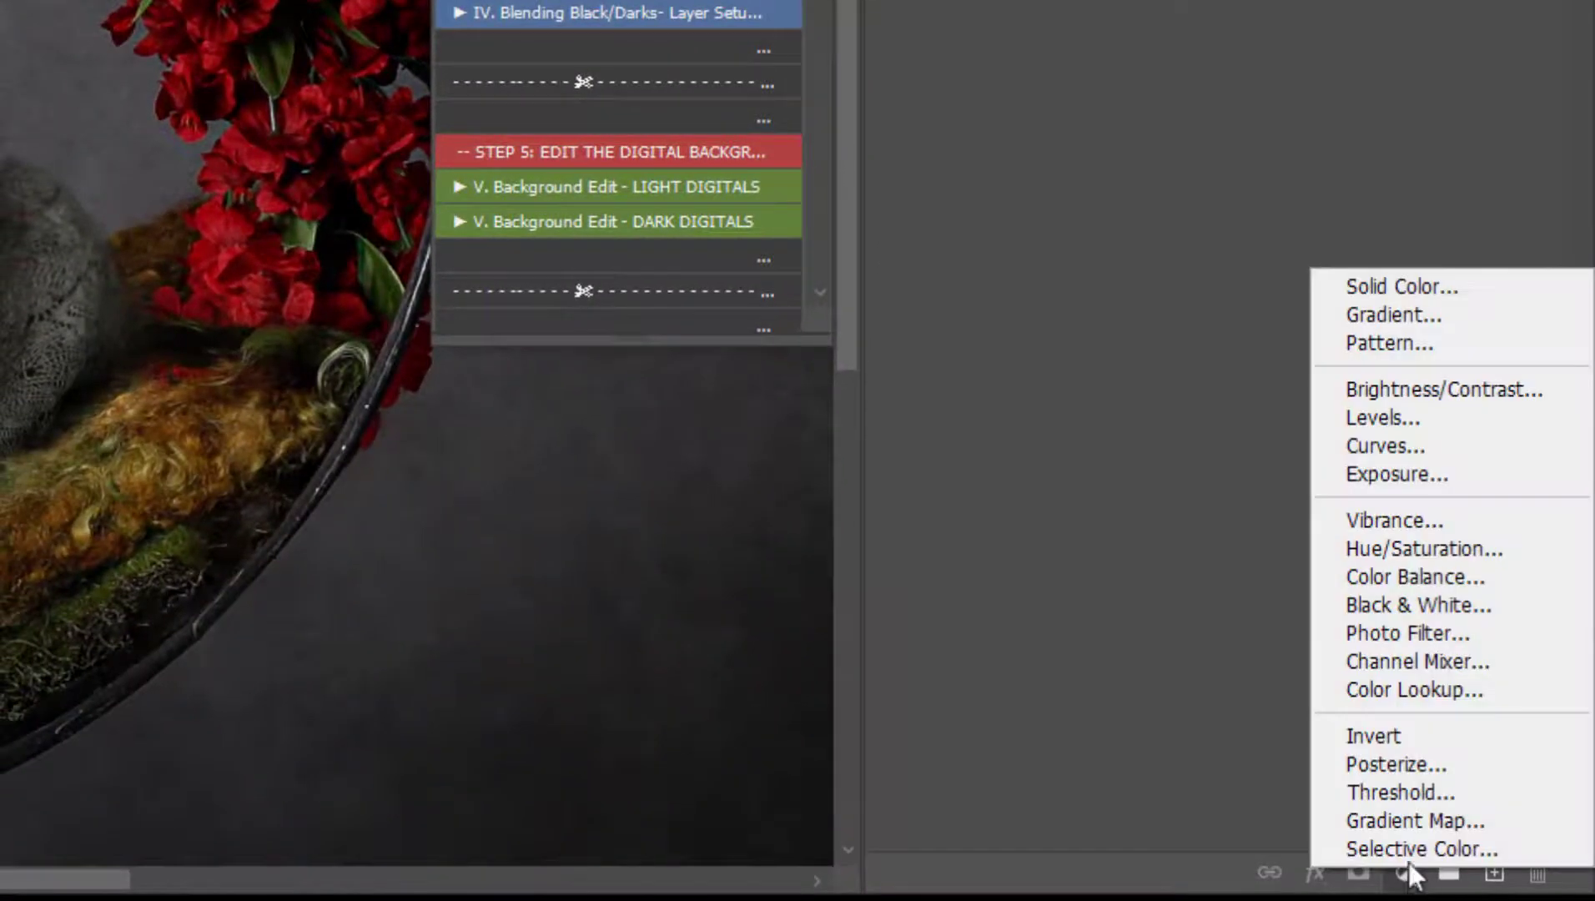
left_click(1418, 444)
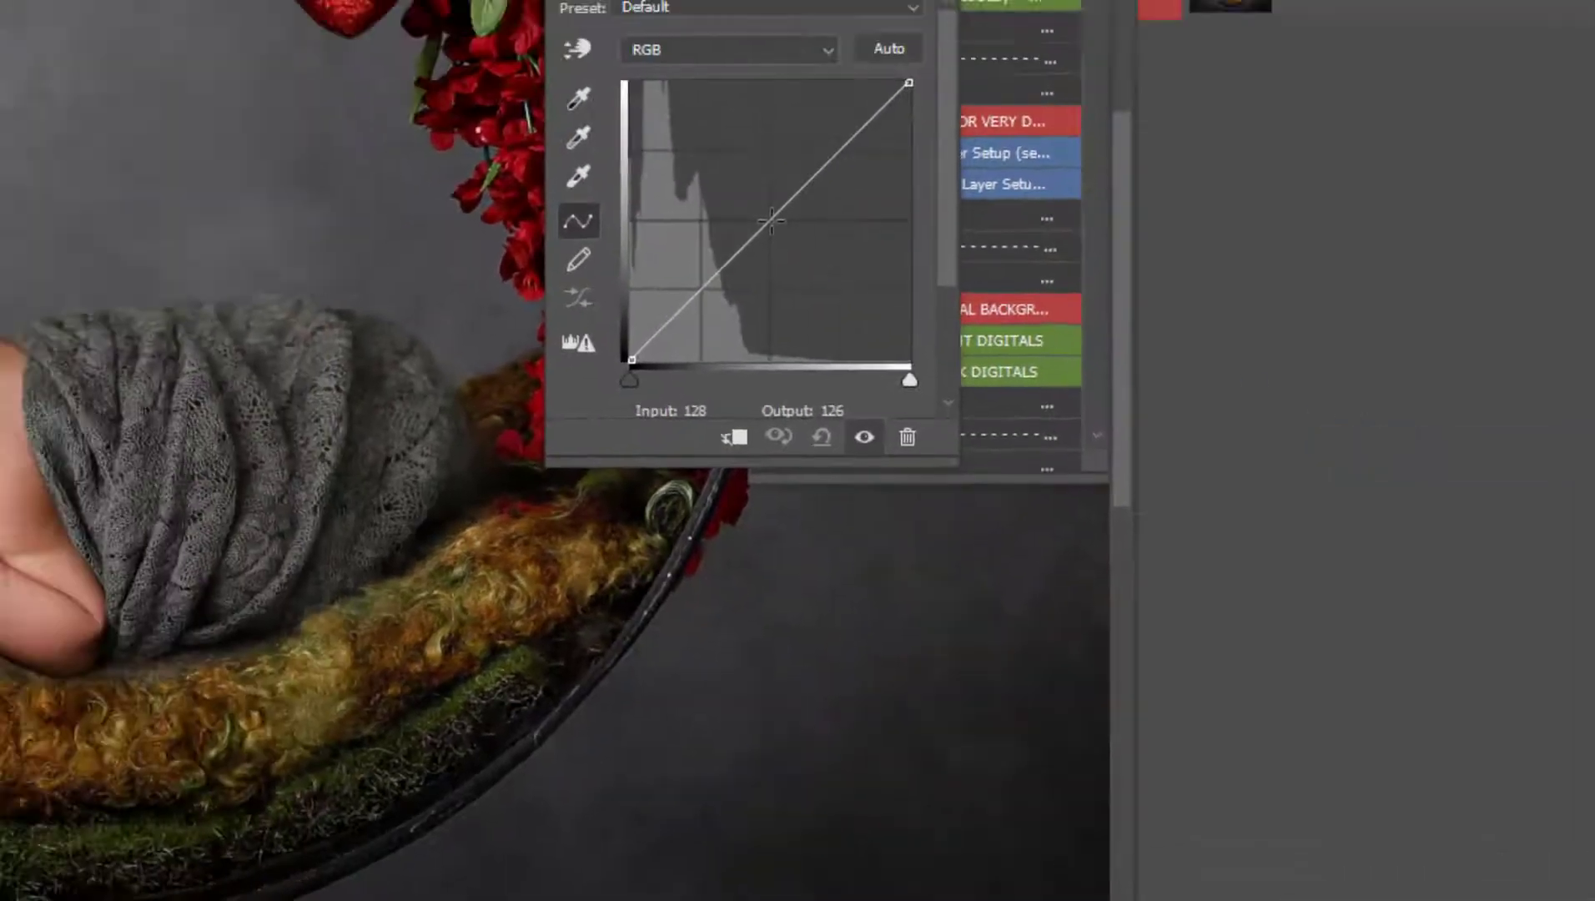
left_click_drag(457, 52, 486, 53)
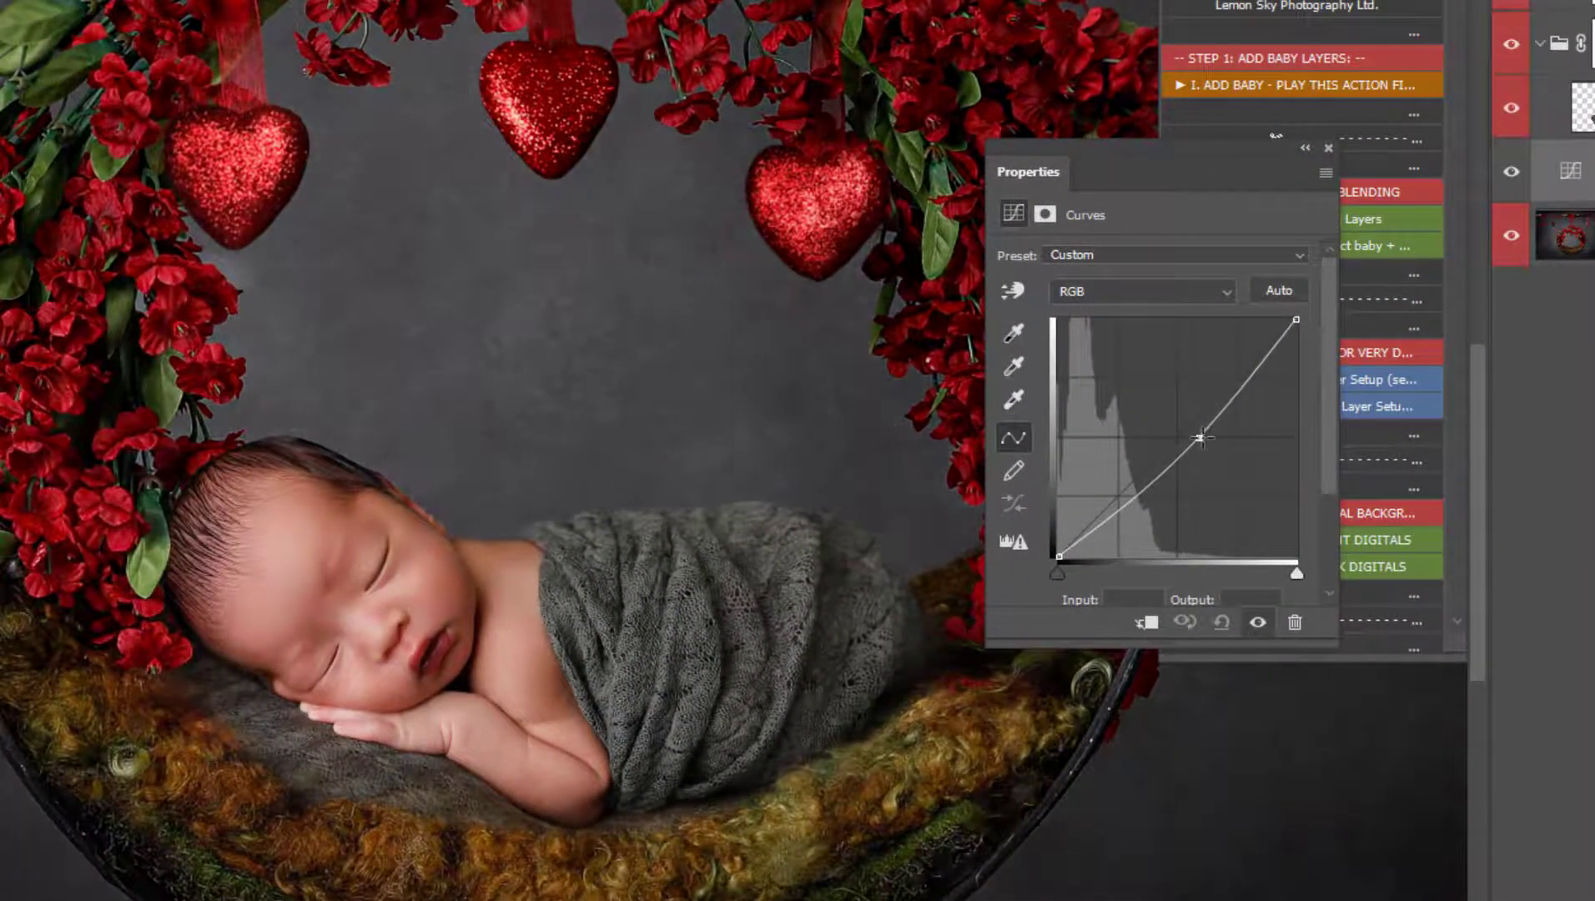
left_click_drag(1200, 437, 1220, 432)
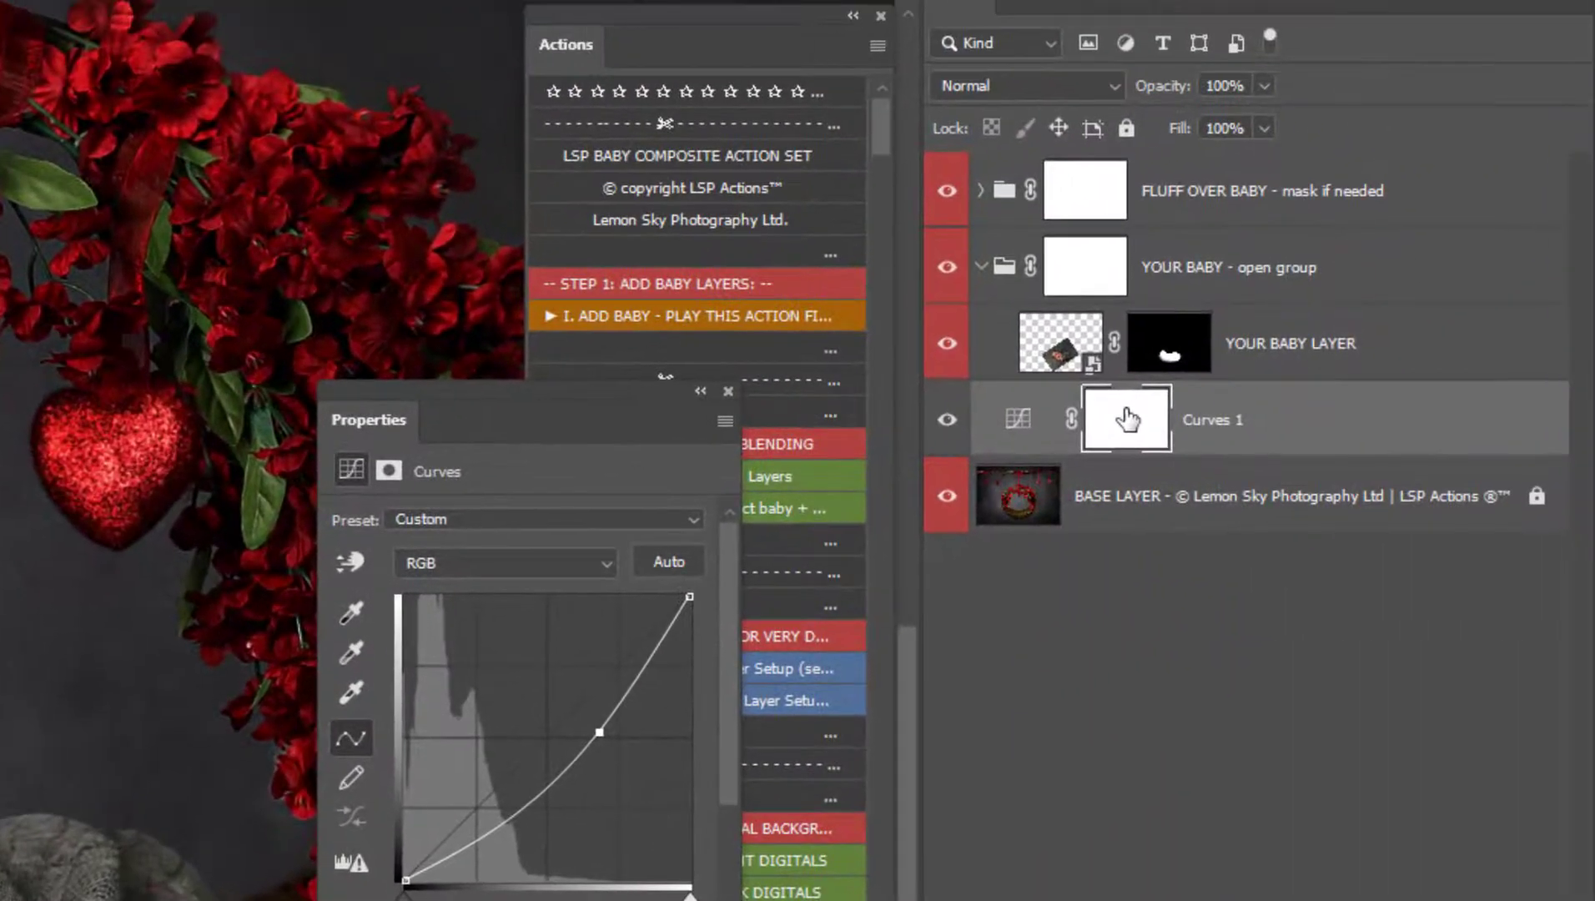
Invert the Curves 1 mask to black and paint soft white shadows beside the end of the wrap and under the baby's head.
left_click(1126, 417)
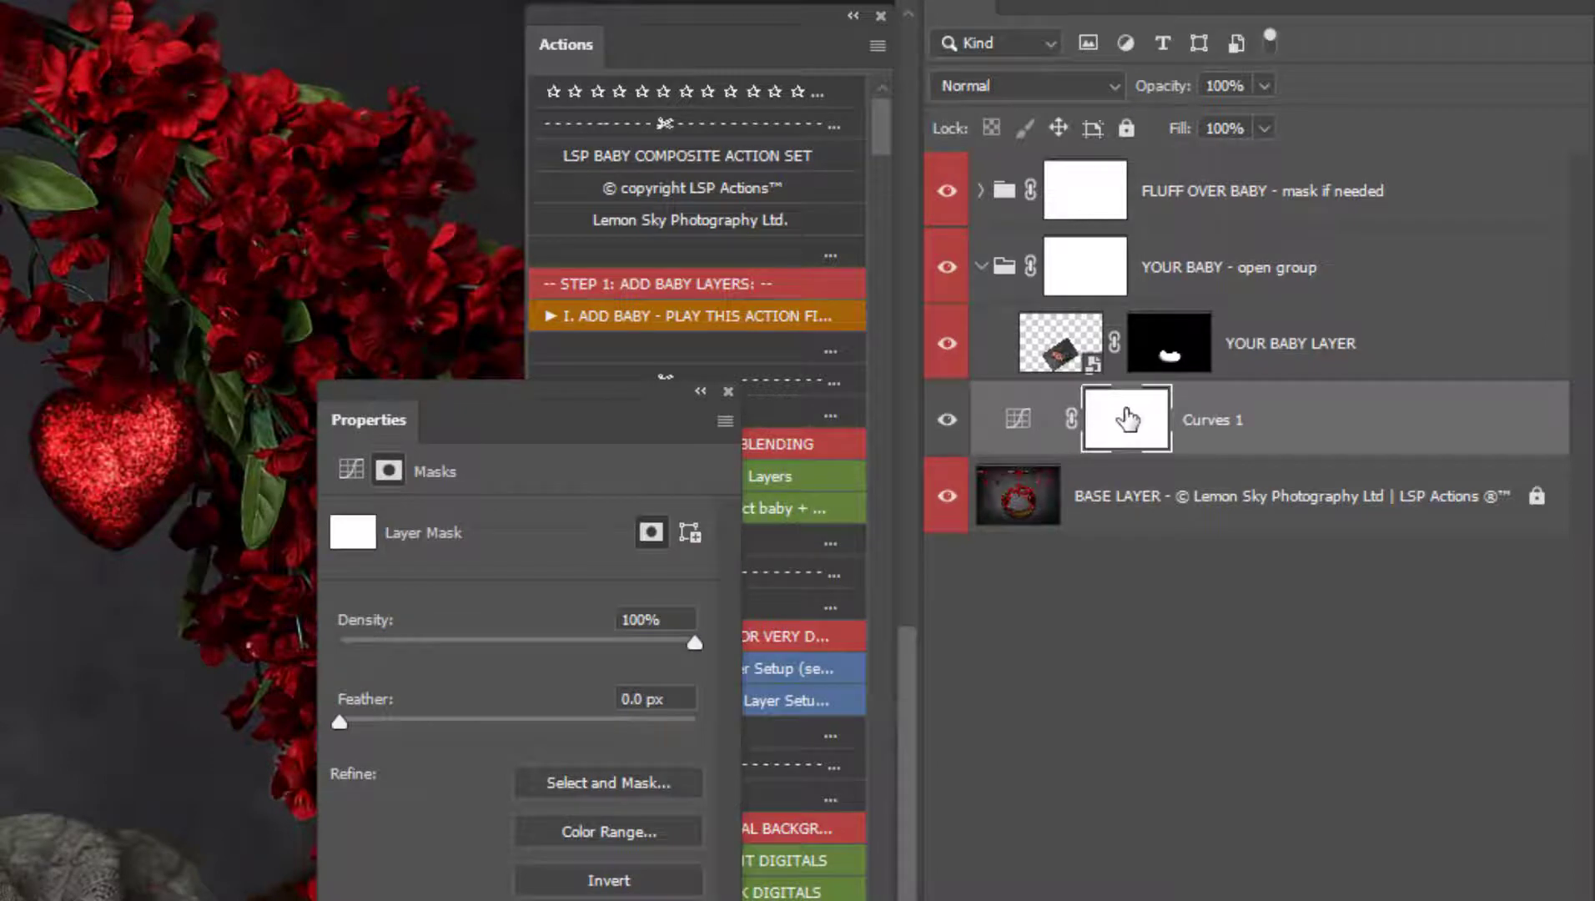
key("ctrl+i")
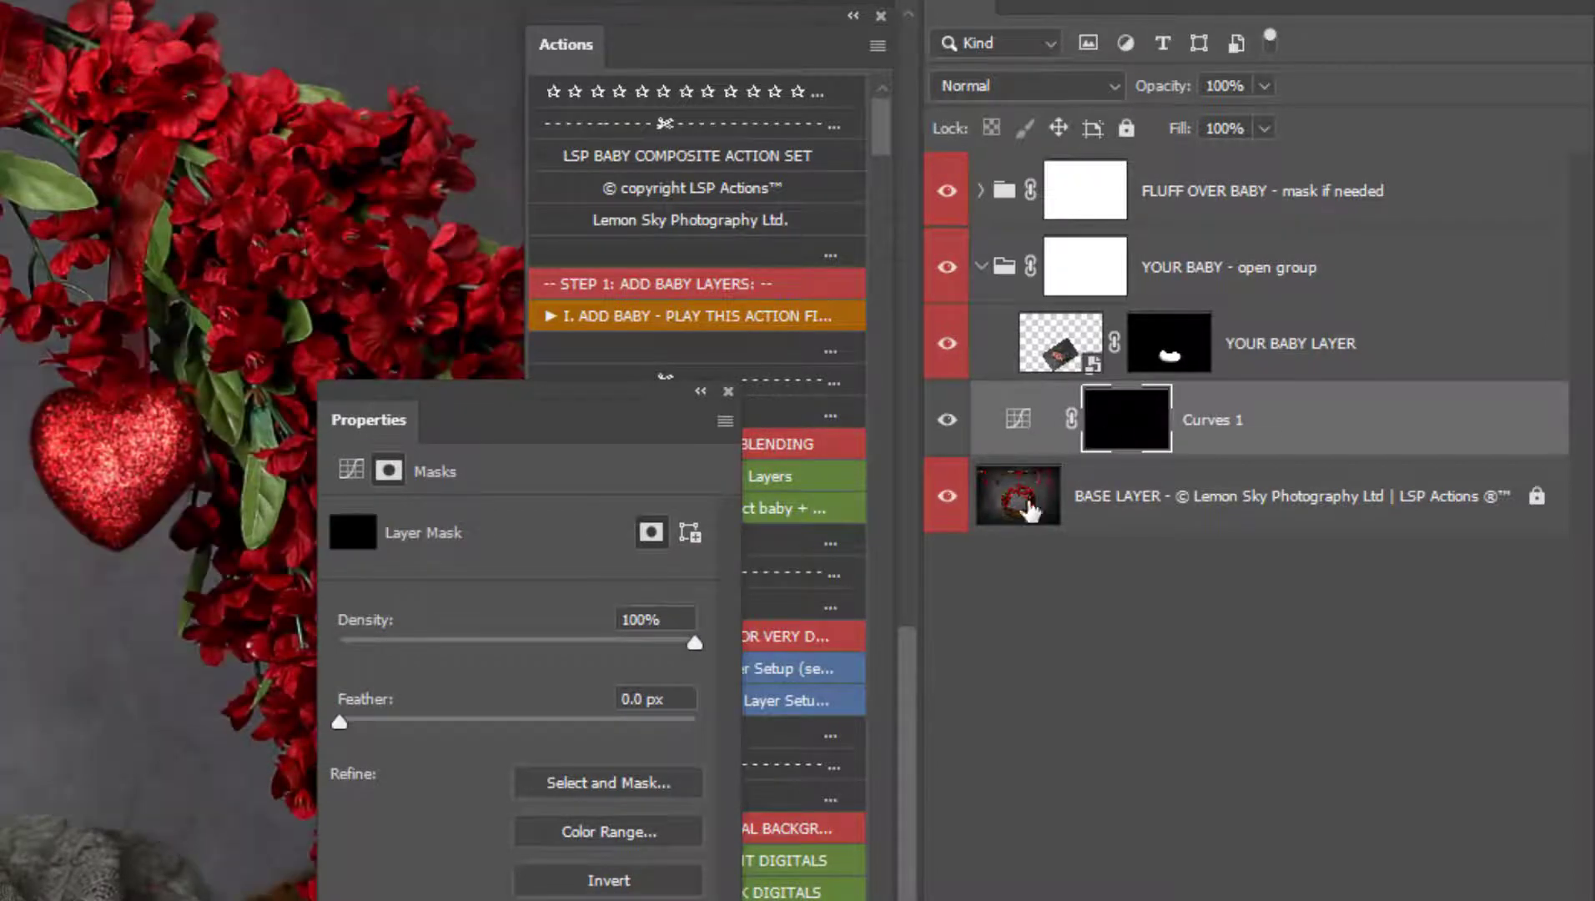
mouse_move(399, 440)
left_mouse_down()
mouse_move(569, 444)
mouse_move(569, 457)
left_mouse_up()
right_click(873, 671)
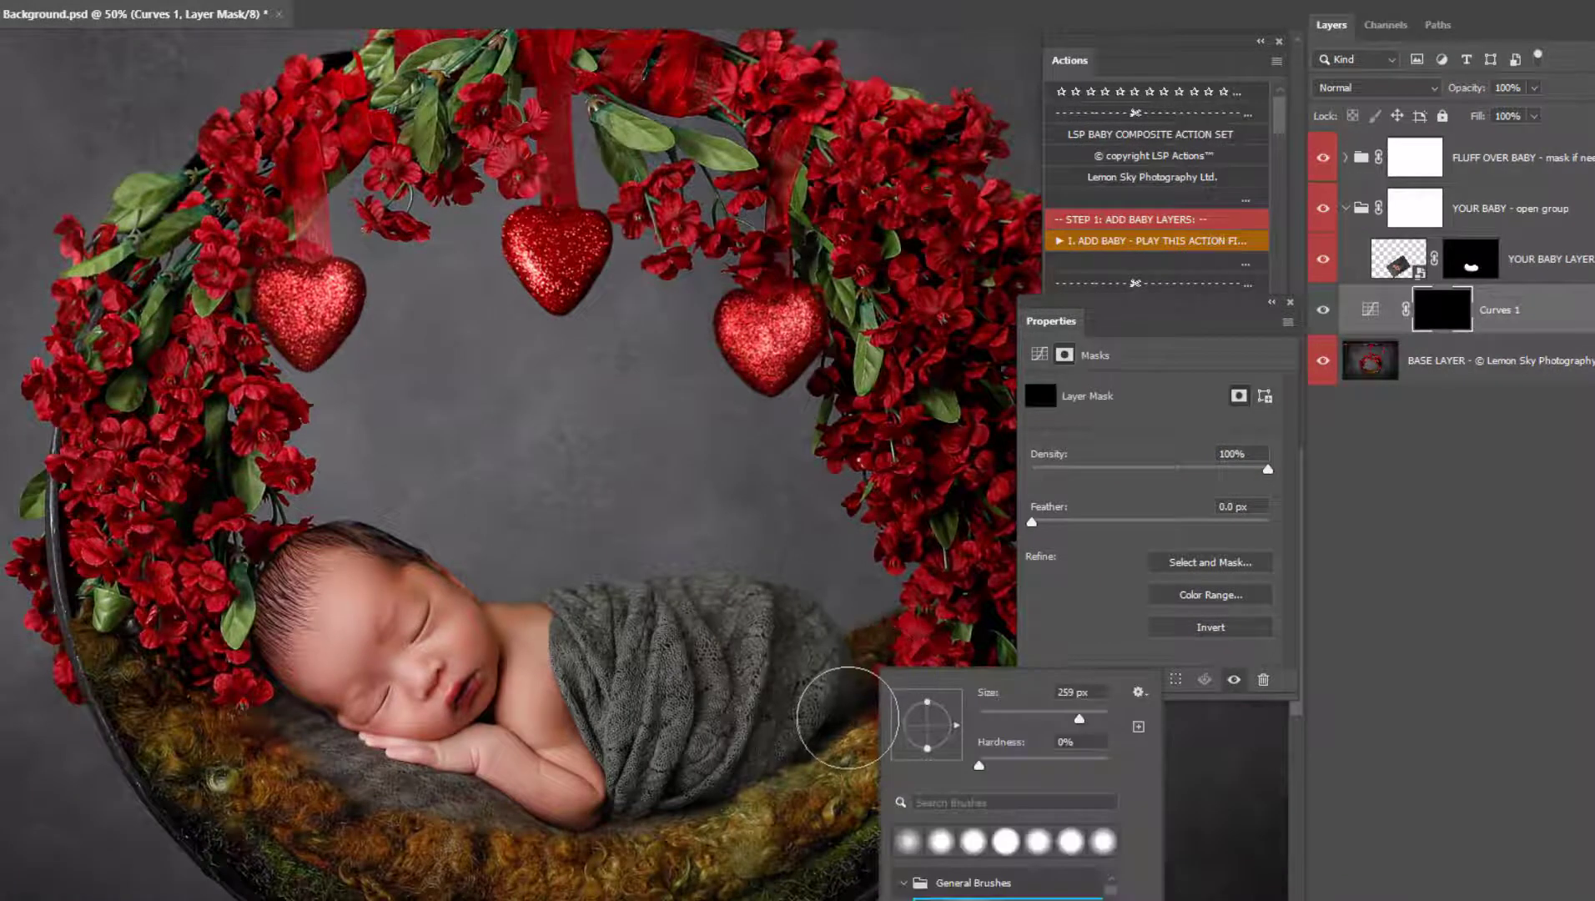
left_click(852, 714)
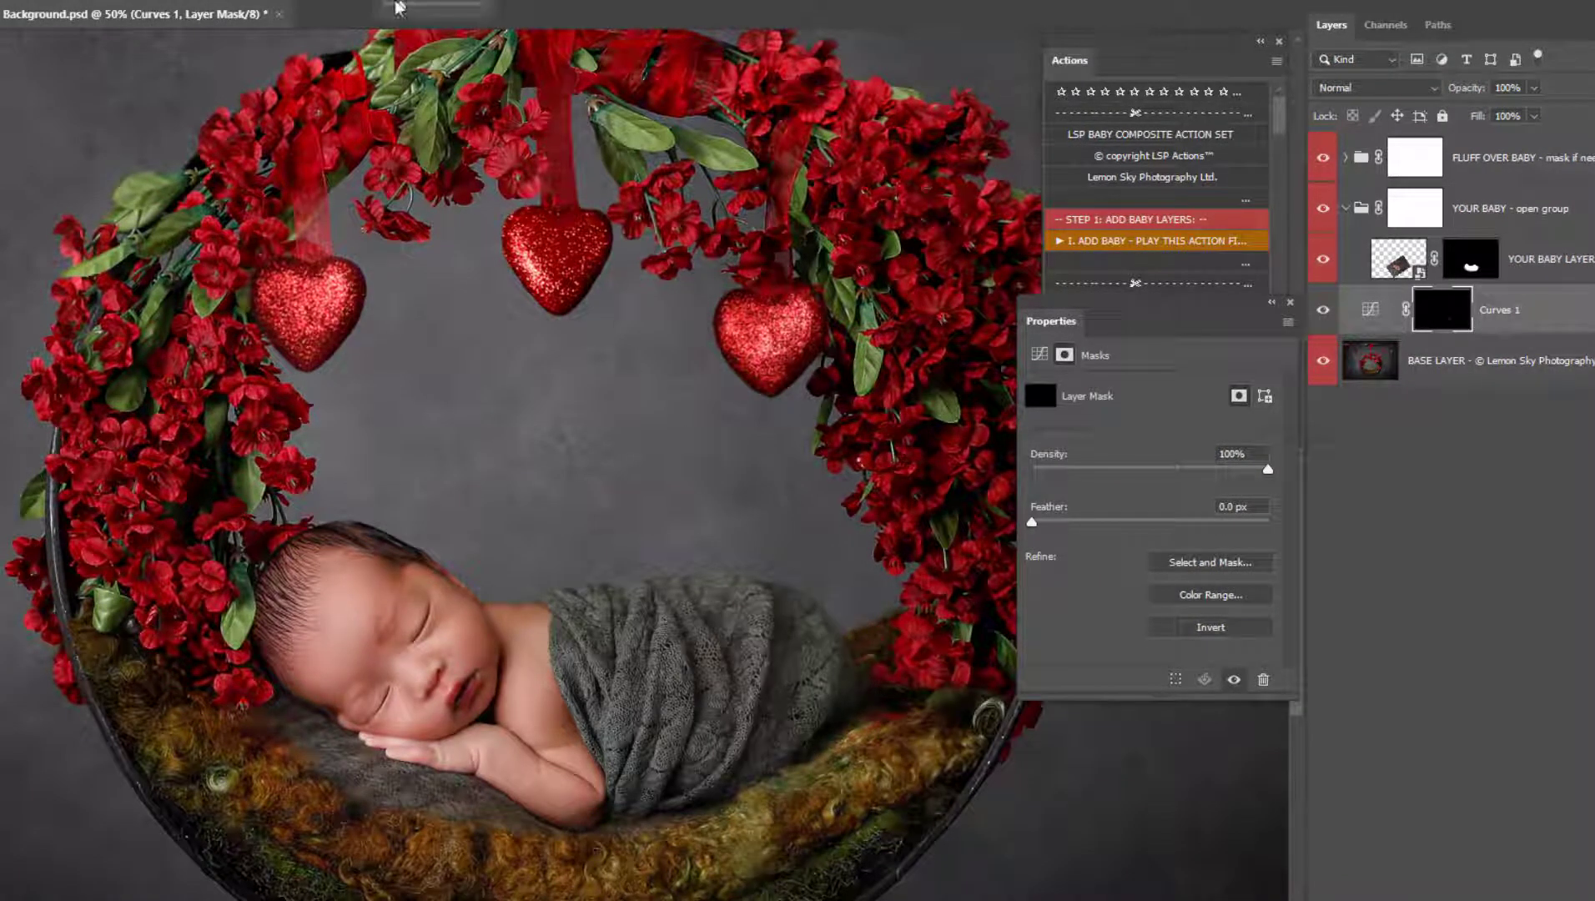
left_click_drag(413, 11, 417, 11)
left_click_drag(869, 690, 881, 686)
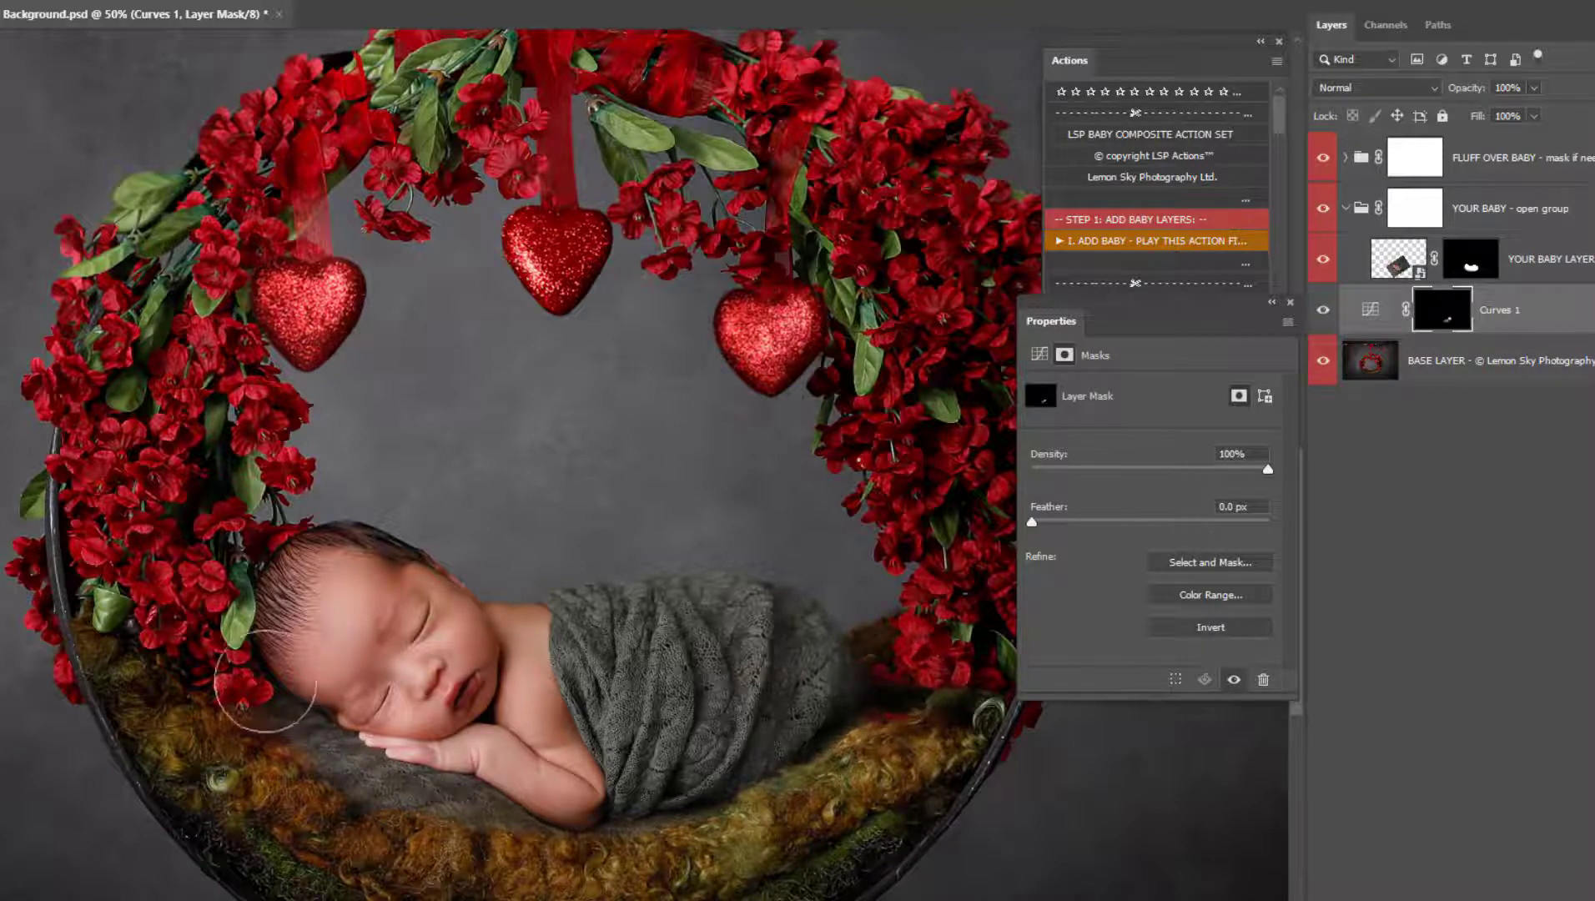
left_click(321, 713)
Add a second Curves adjustment above YOUR BABY LAYER and clip it to that layer.
left_click(1399, 259)
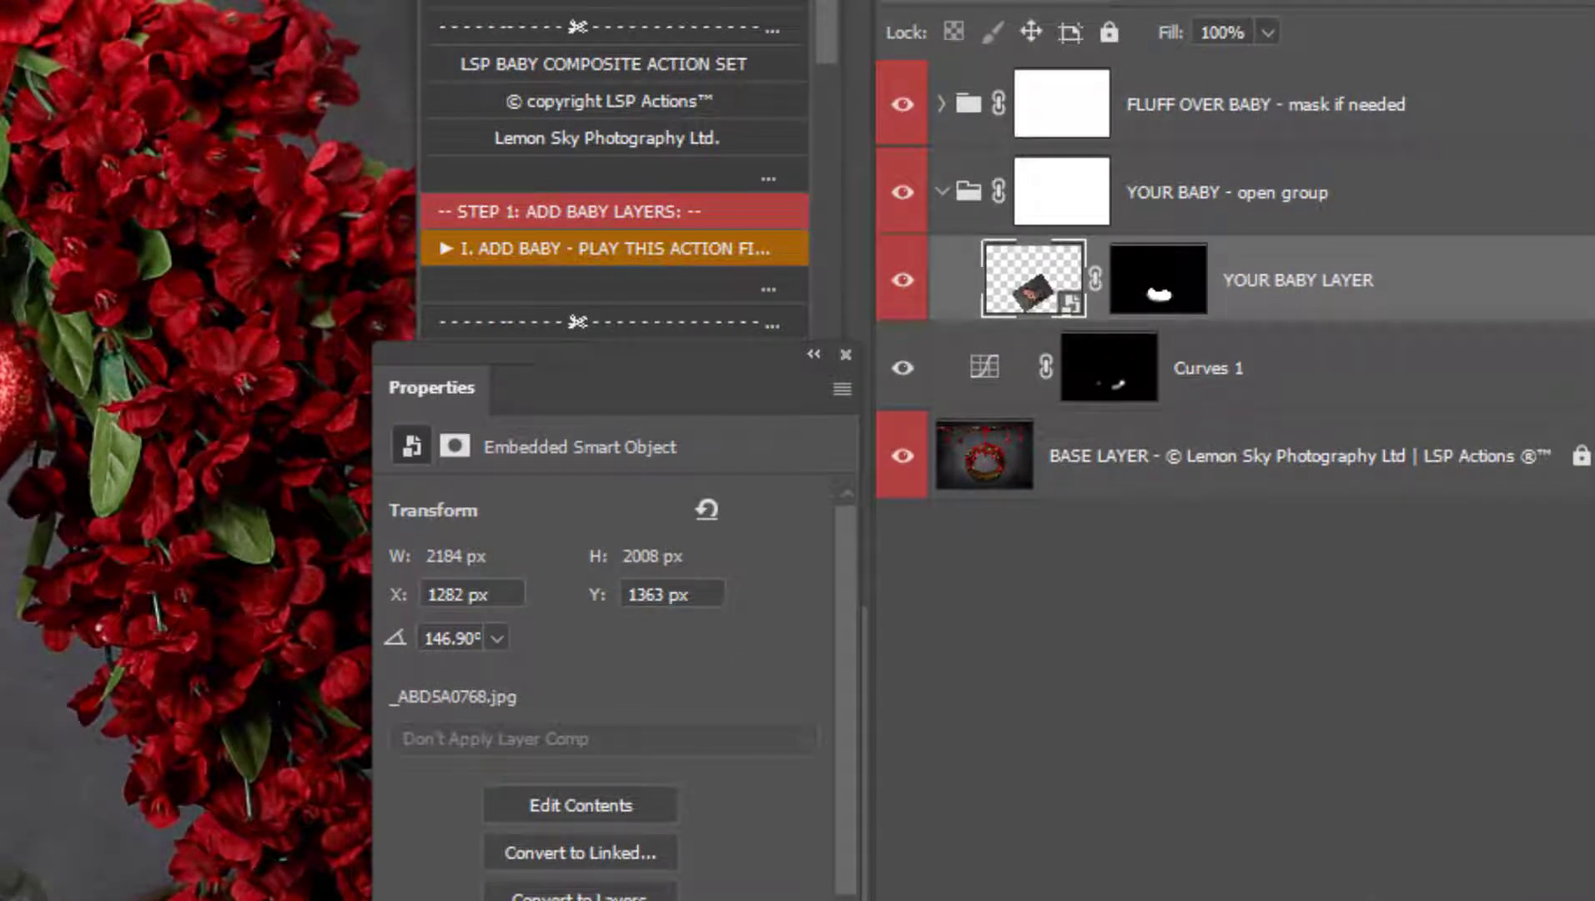
key("ctrl+m")
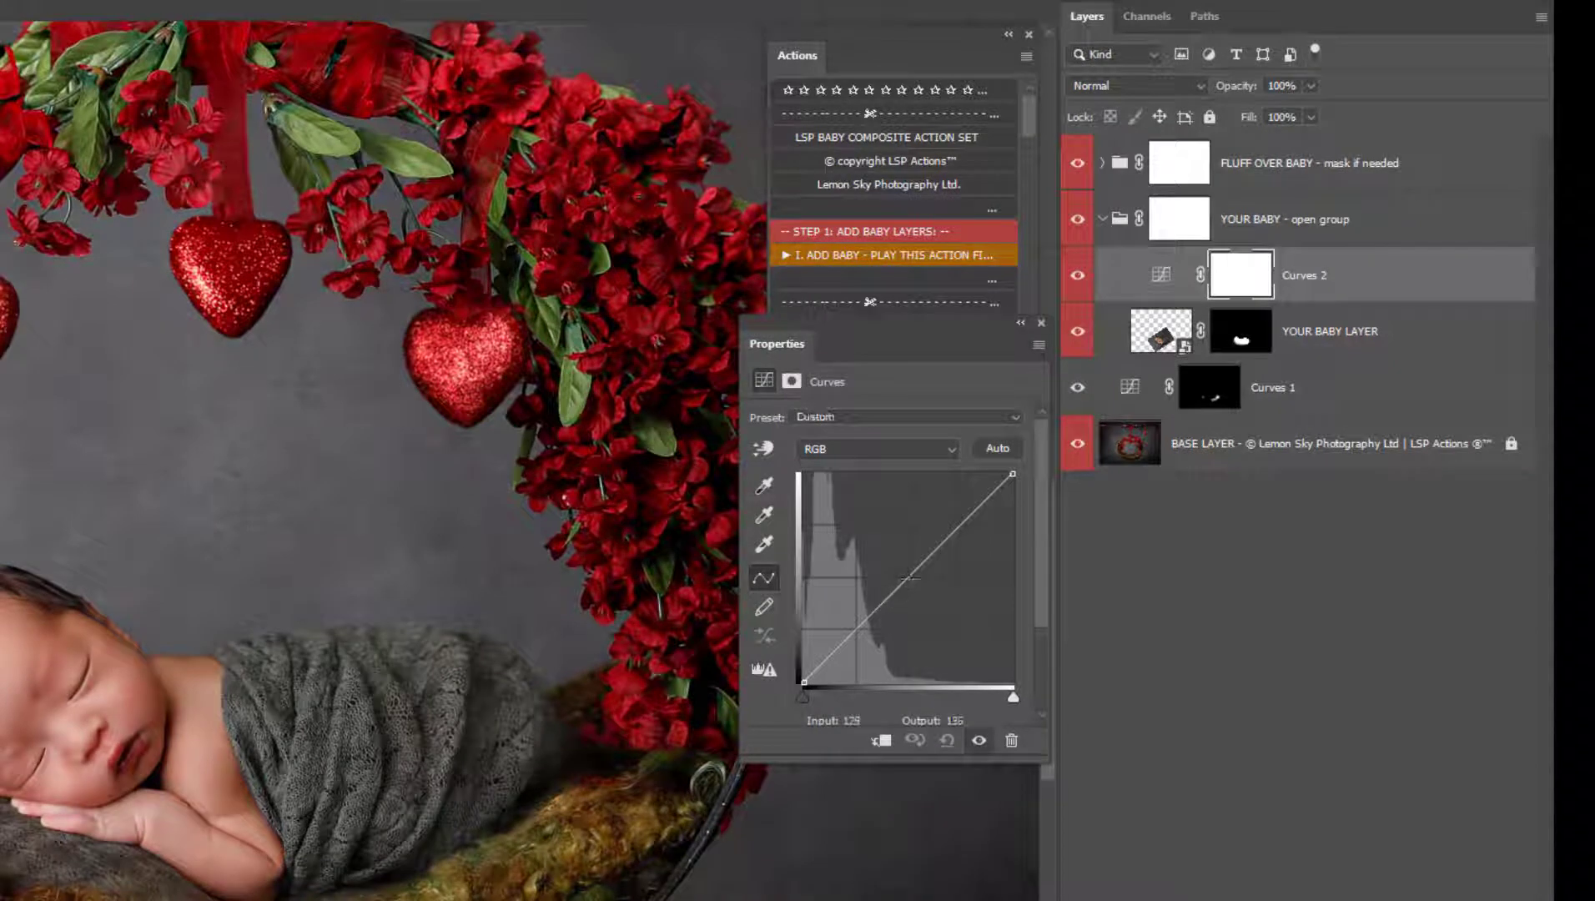
left_click_drag(910, 577, 1024, 499)
right_click(1355, 286)
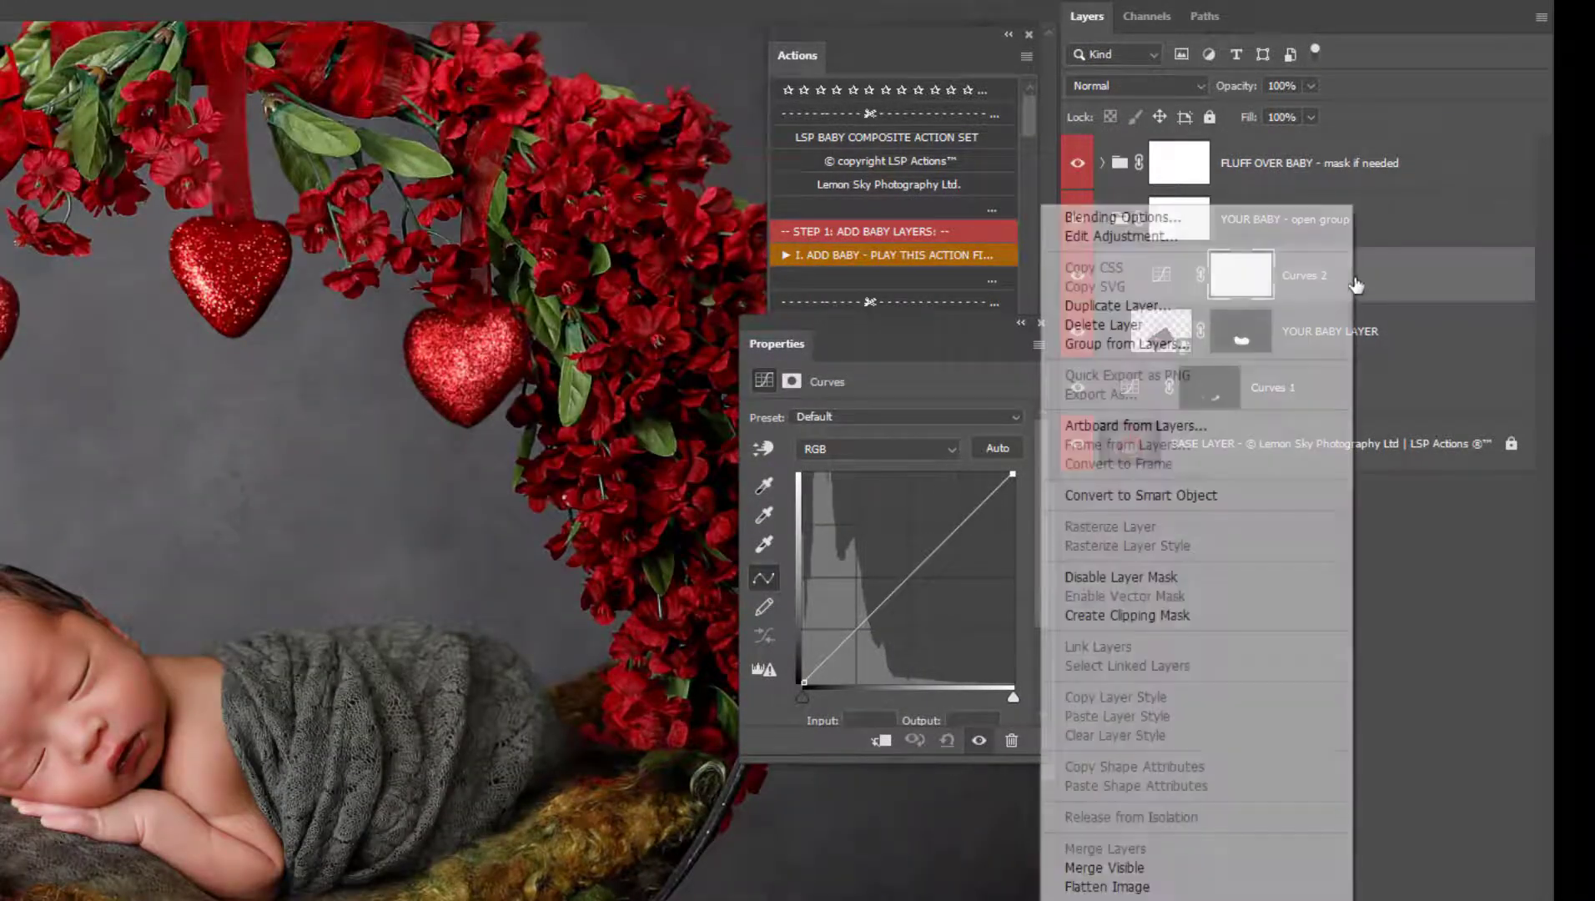
left_click(1202, 617)
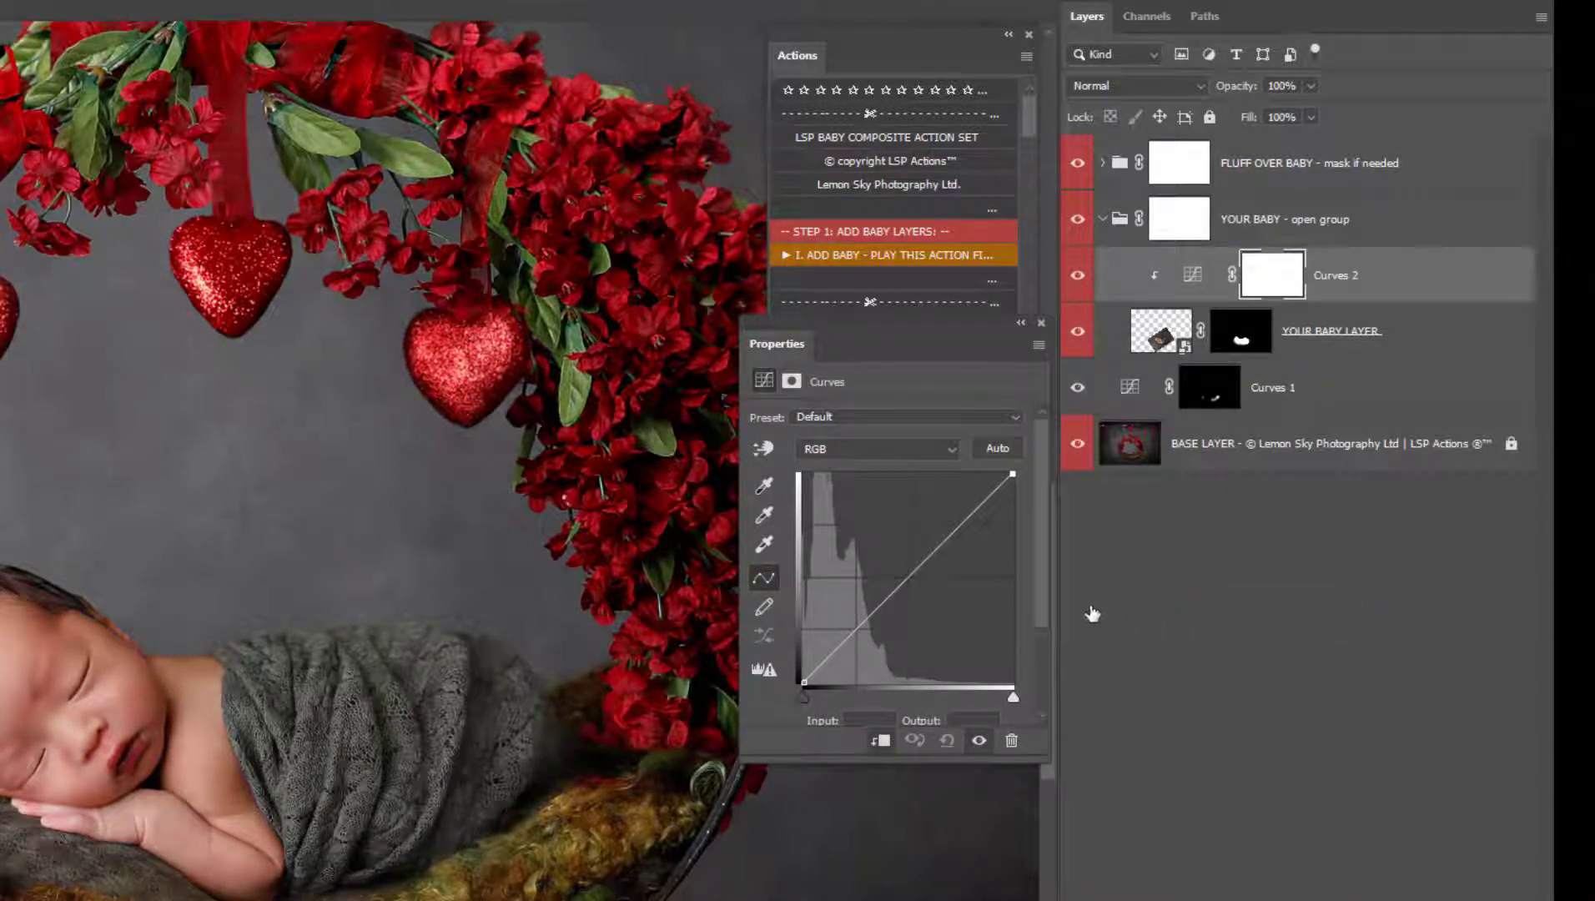
Darken the baby with the clipped Curves by pulling down the RGB midtones and lowering the highlight endpoint.
mouse_move(918, 584)
left_mouse_down()
mouse_move(947, 596)
mouse_move(891, 538)
mouse_move(909, 579)
mouse_move(938, 573)
left_mouse_up()
key("ctrl+z")
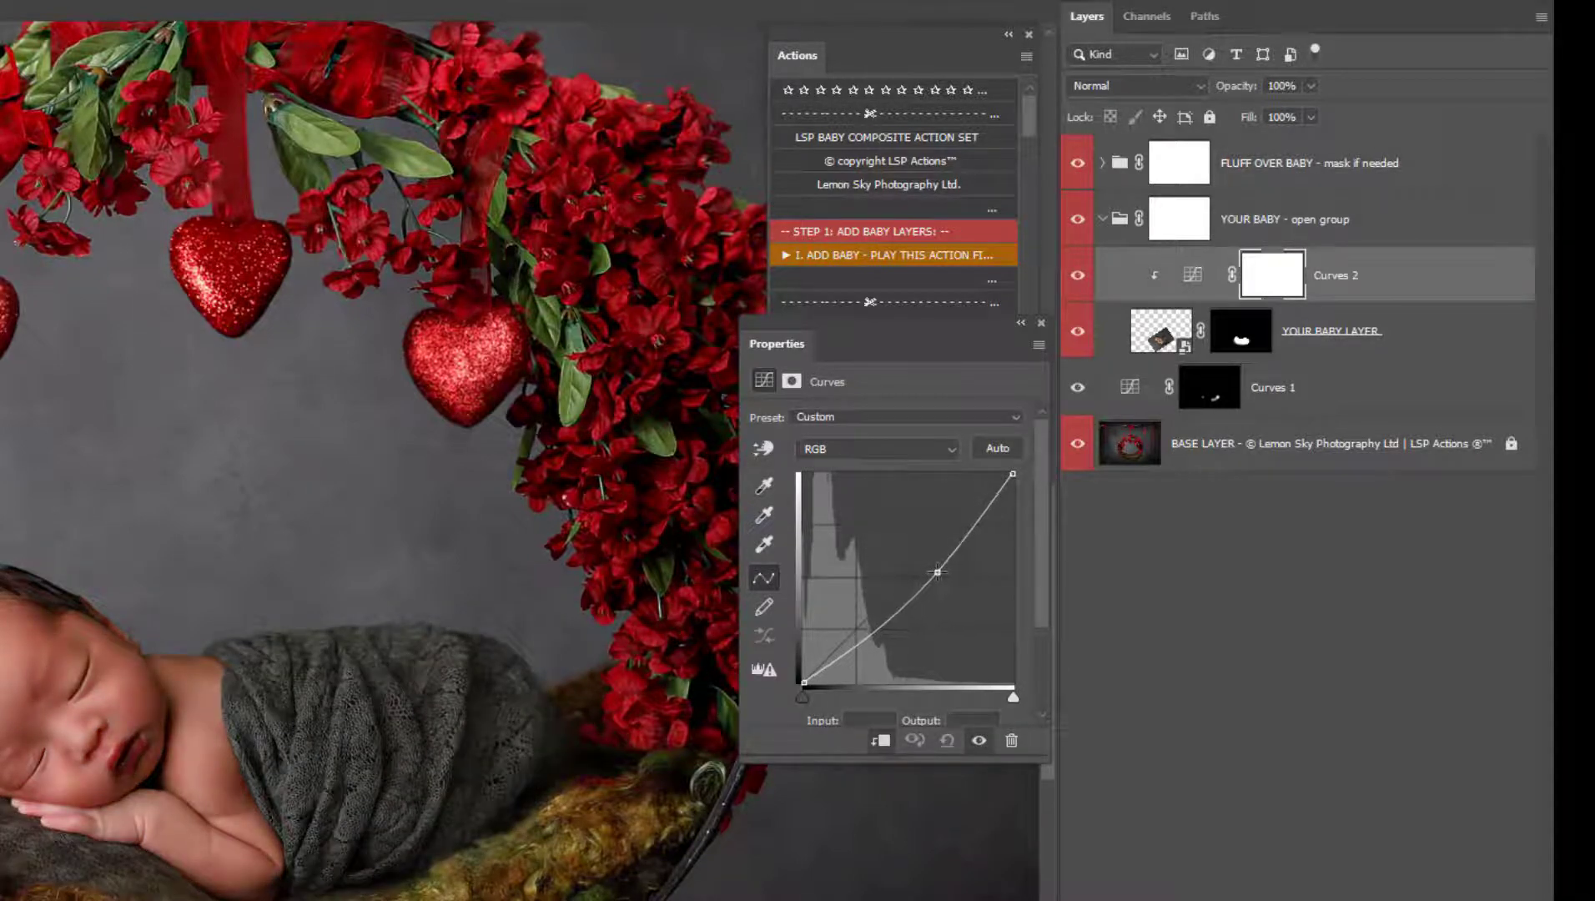
left_click(1013, 473)
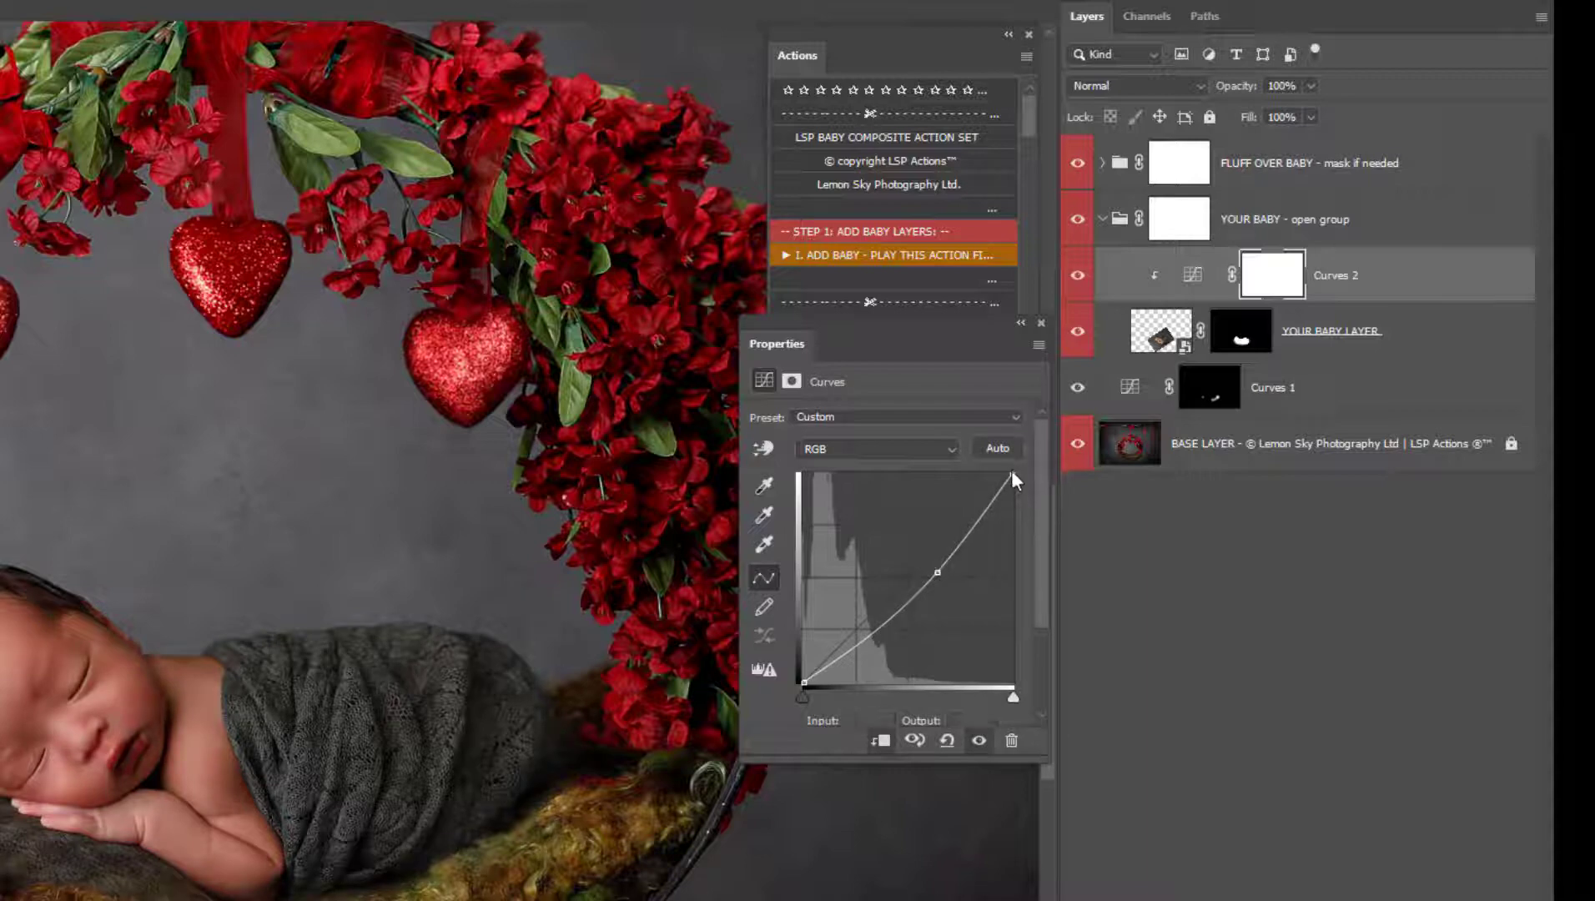
left_click_drag(1012, 475, 1058, 493)
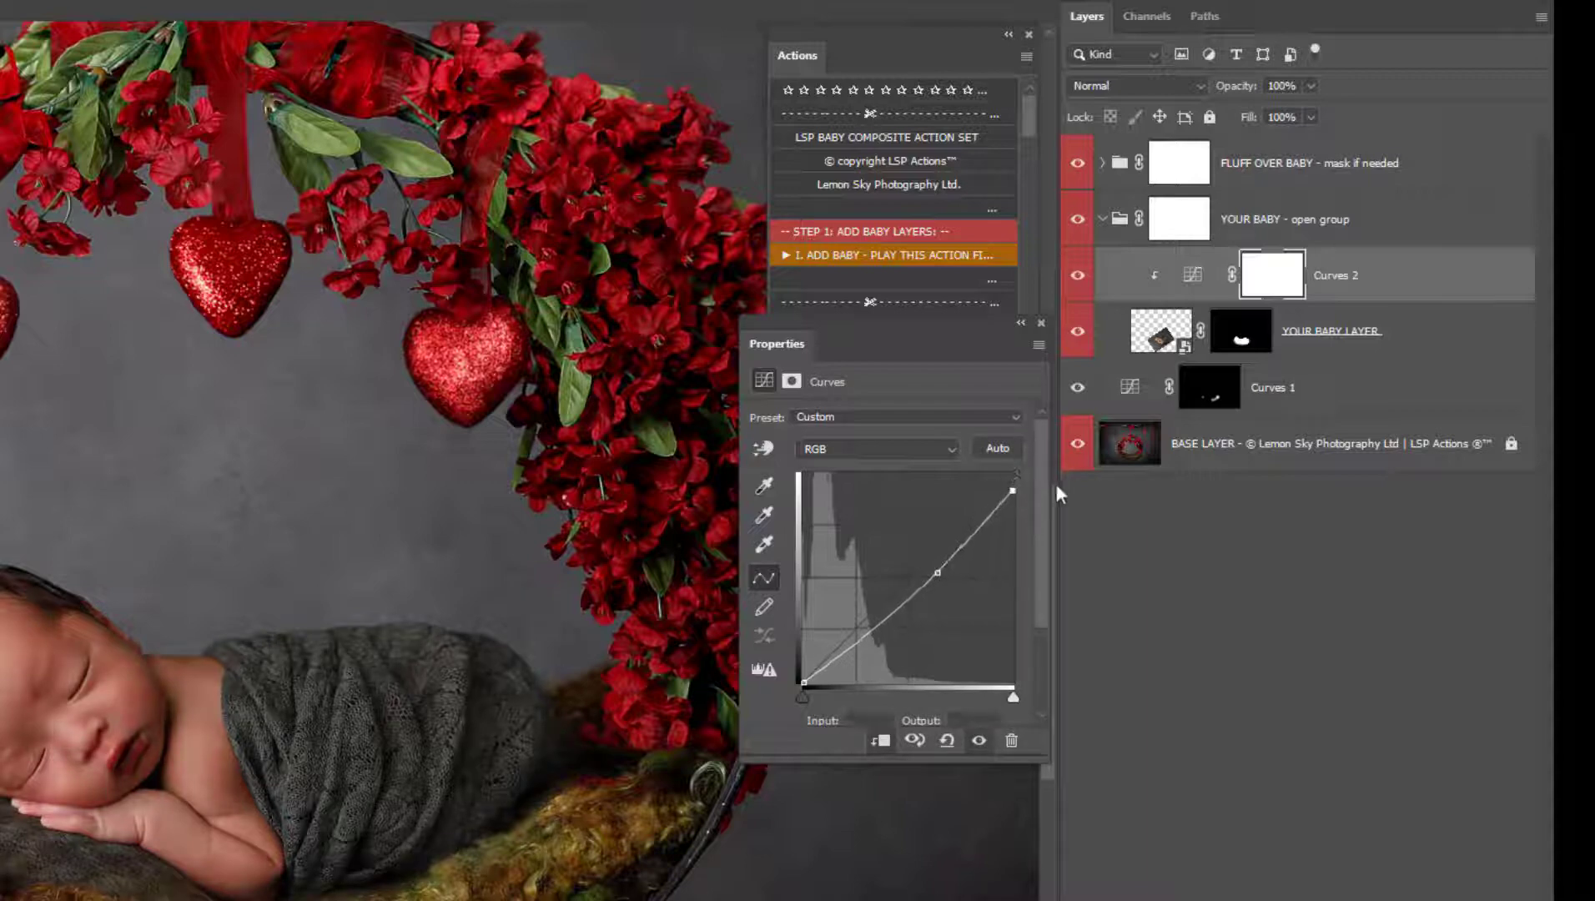
Invert the Curves 2 mask to black and paint soft white darkening along the baby's head and the outer edges of the wrap.
left_click(1261, 279)
key("ctrl+i")
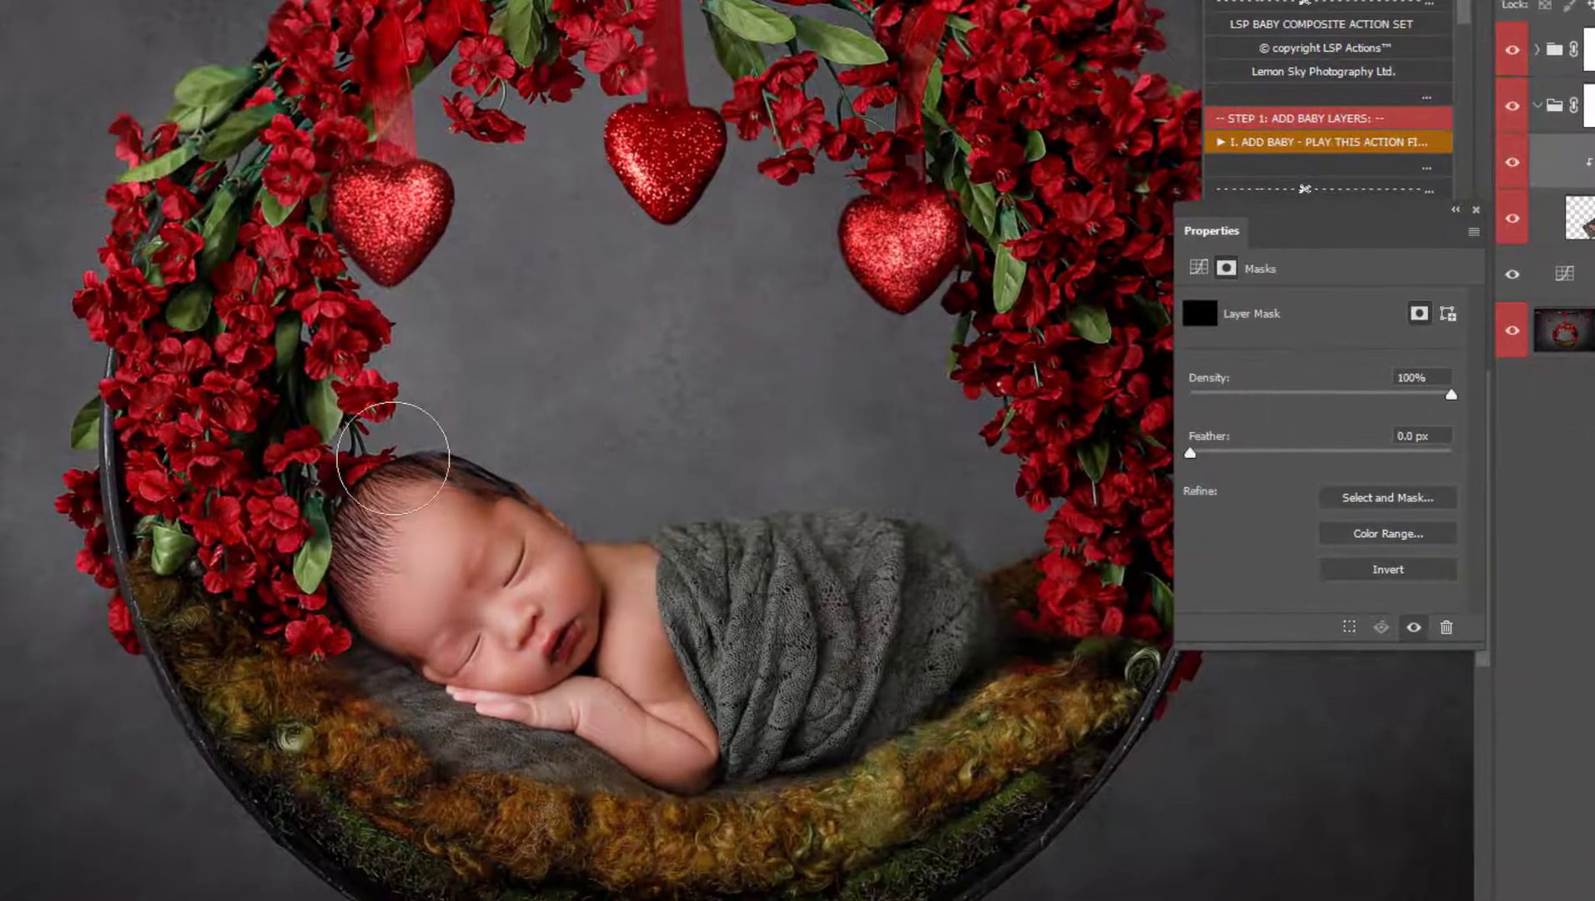
right_click(161, 522)
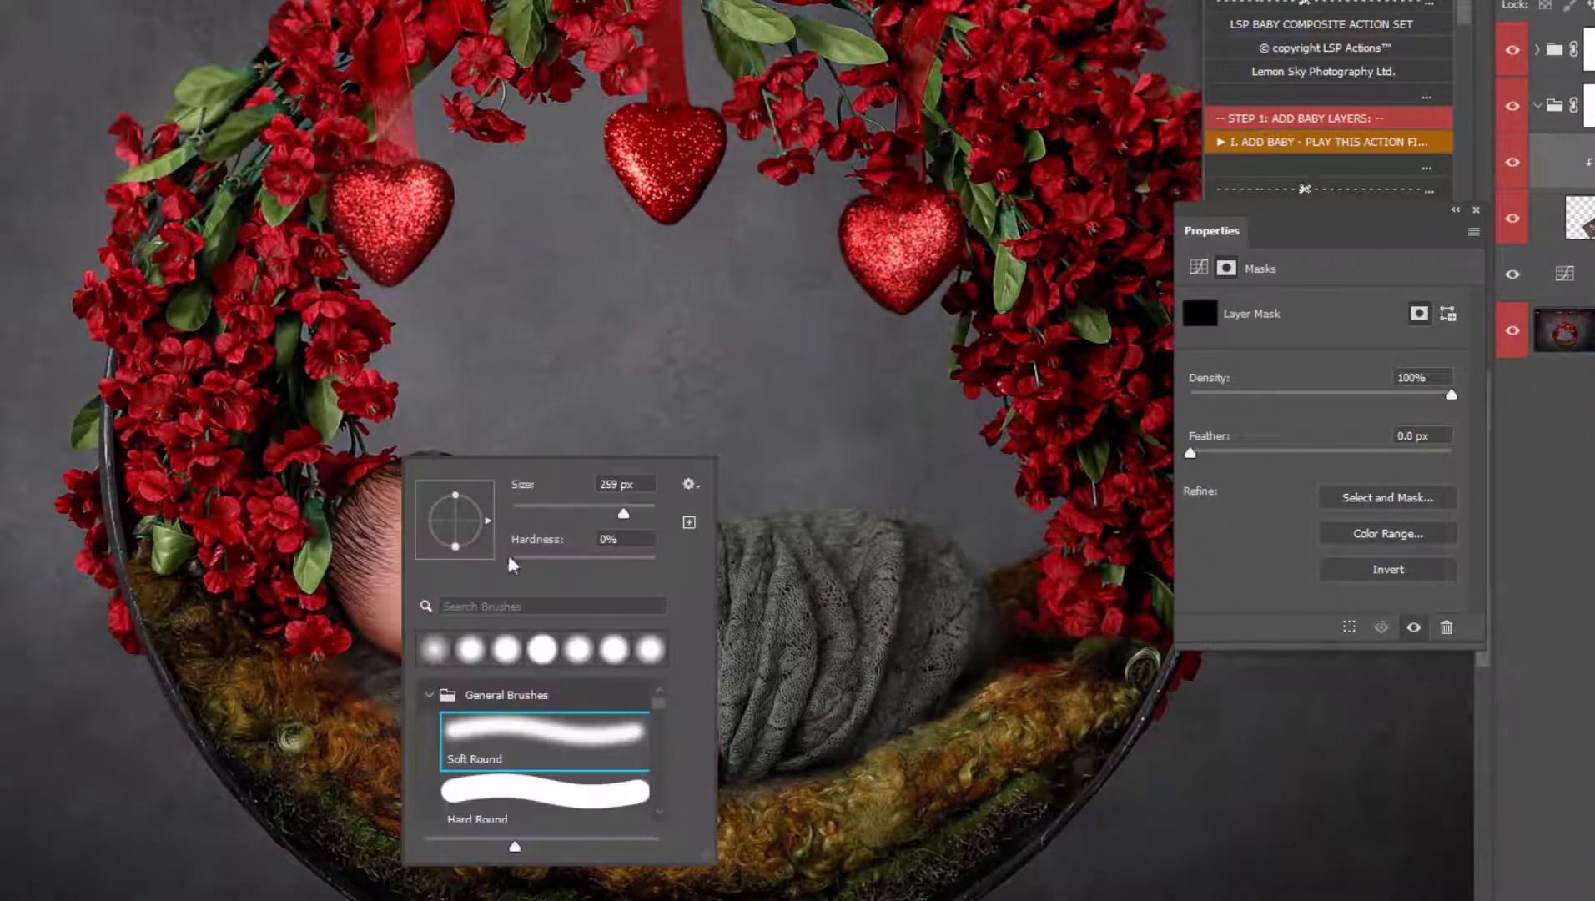
left_click(511, 564)
left_click(327, 527)
mouse_move(327, 527)
left_mouse_down()
mouse_move(373, 692)
mouse_move(534, 764)
mouse_move(720, 769)
mouse_move(702, 506)
mouse_move(390, 705)
mouse_move(944, 738)
left_mouse_up()
left_click(1476, 209)
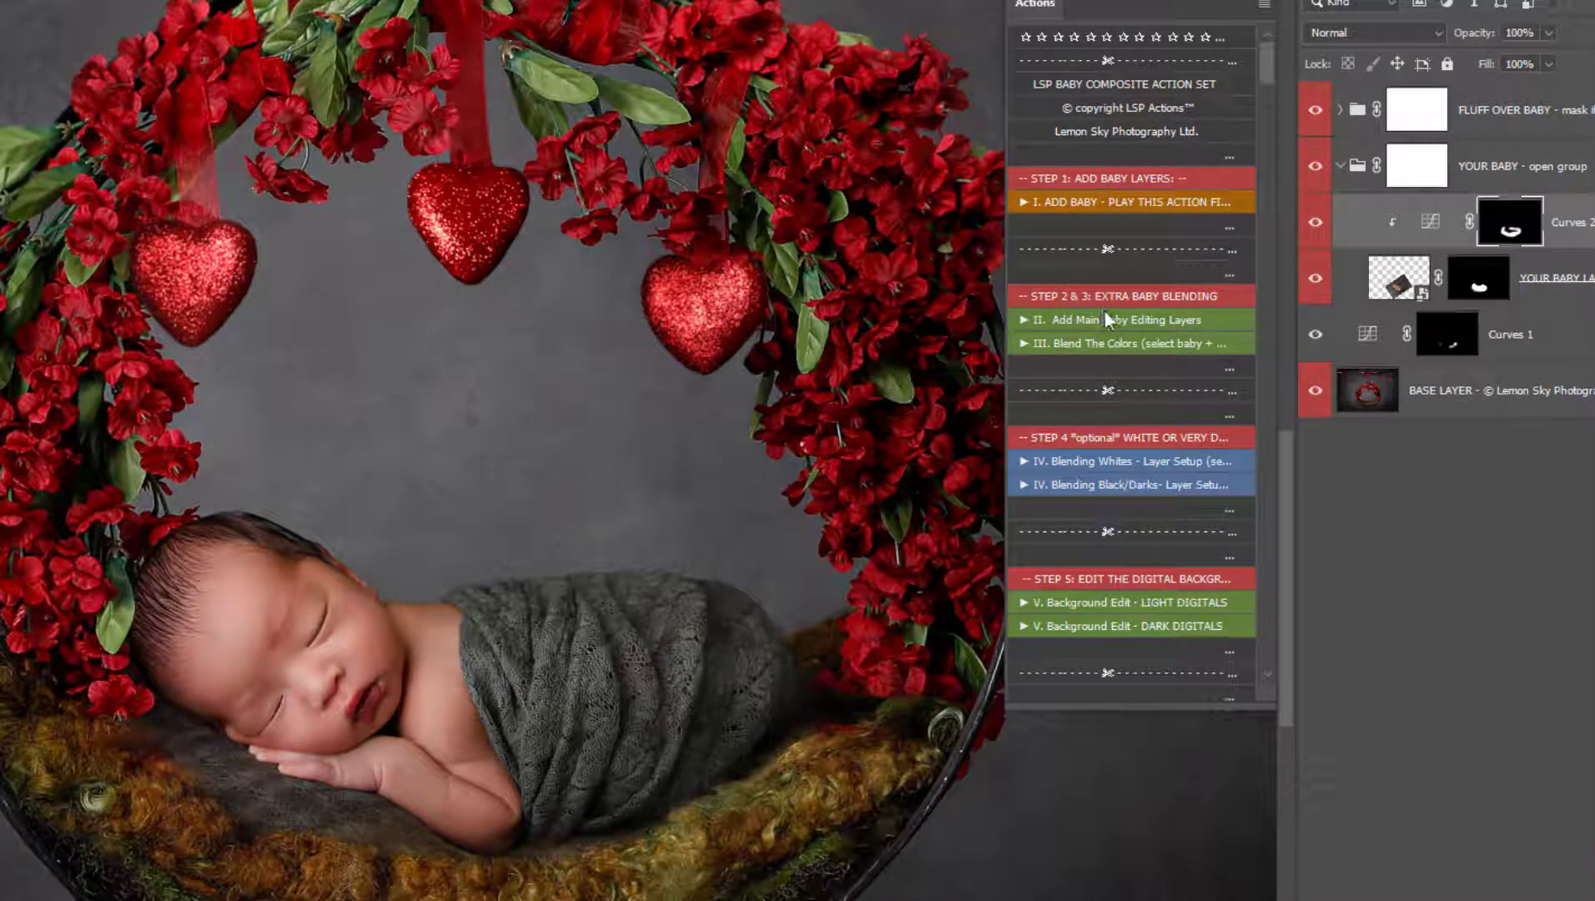
Run the action II. Add Main Baby Editing Layers and paint the Lift Lighten mask white around the baby's chin and upper body.
left_click(1104, 313)
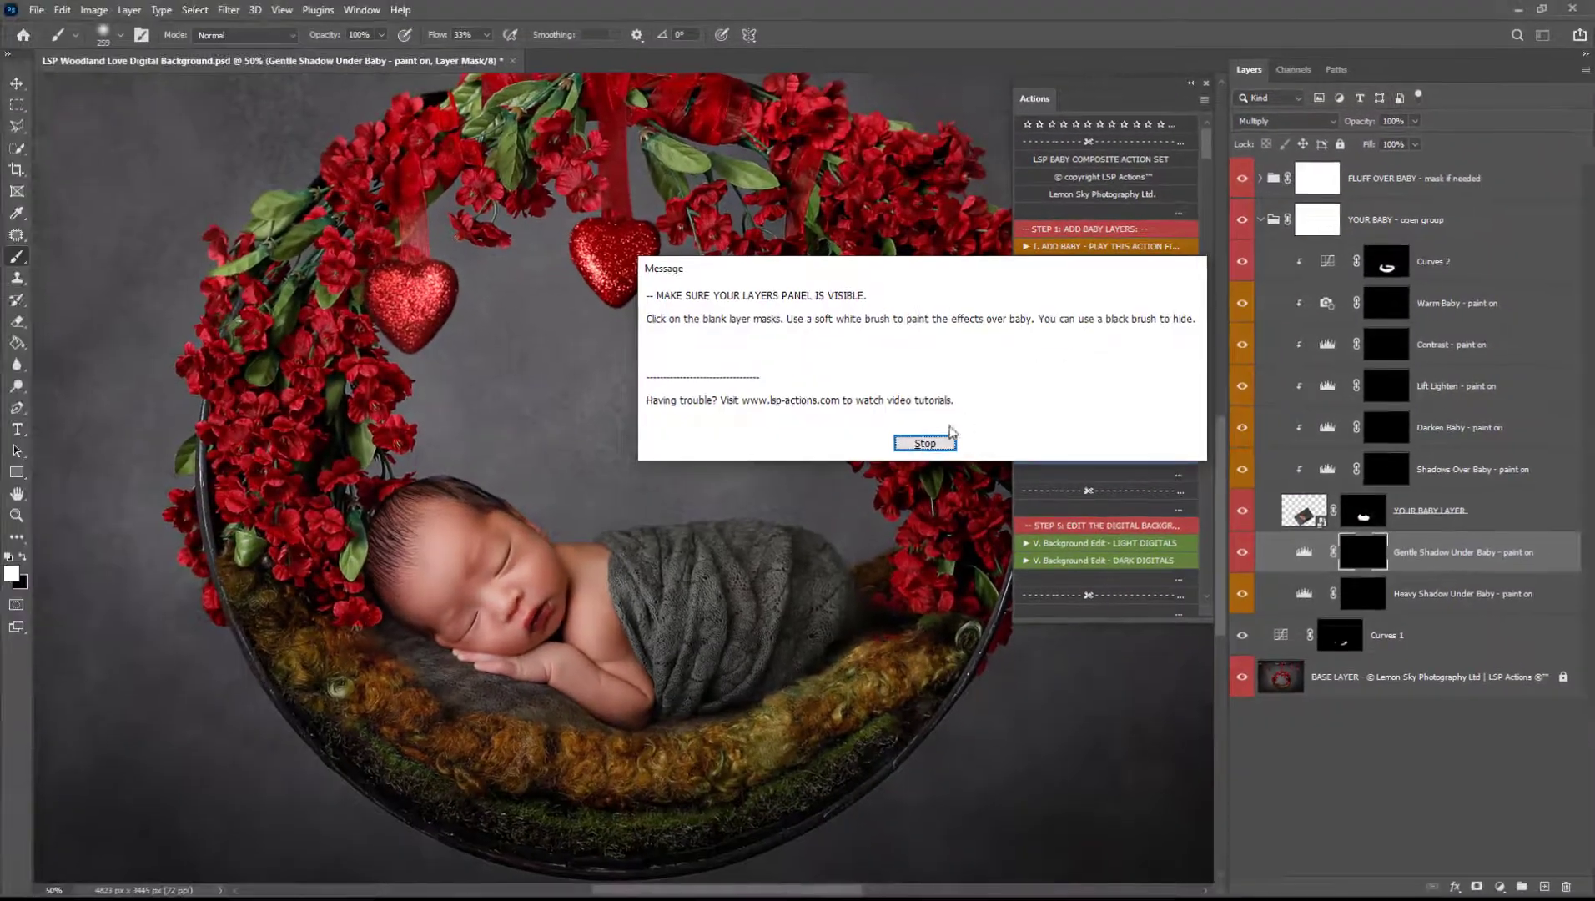
left_click(922, 441)
left_click(1377, 472)
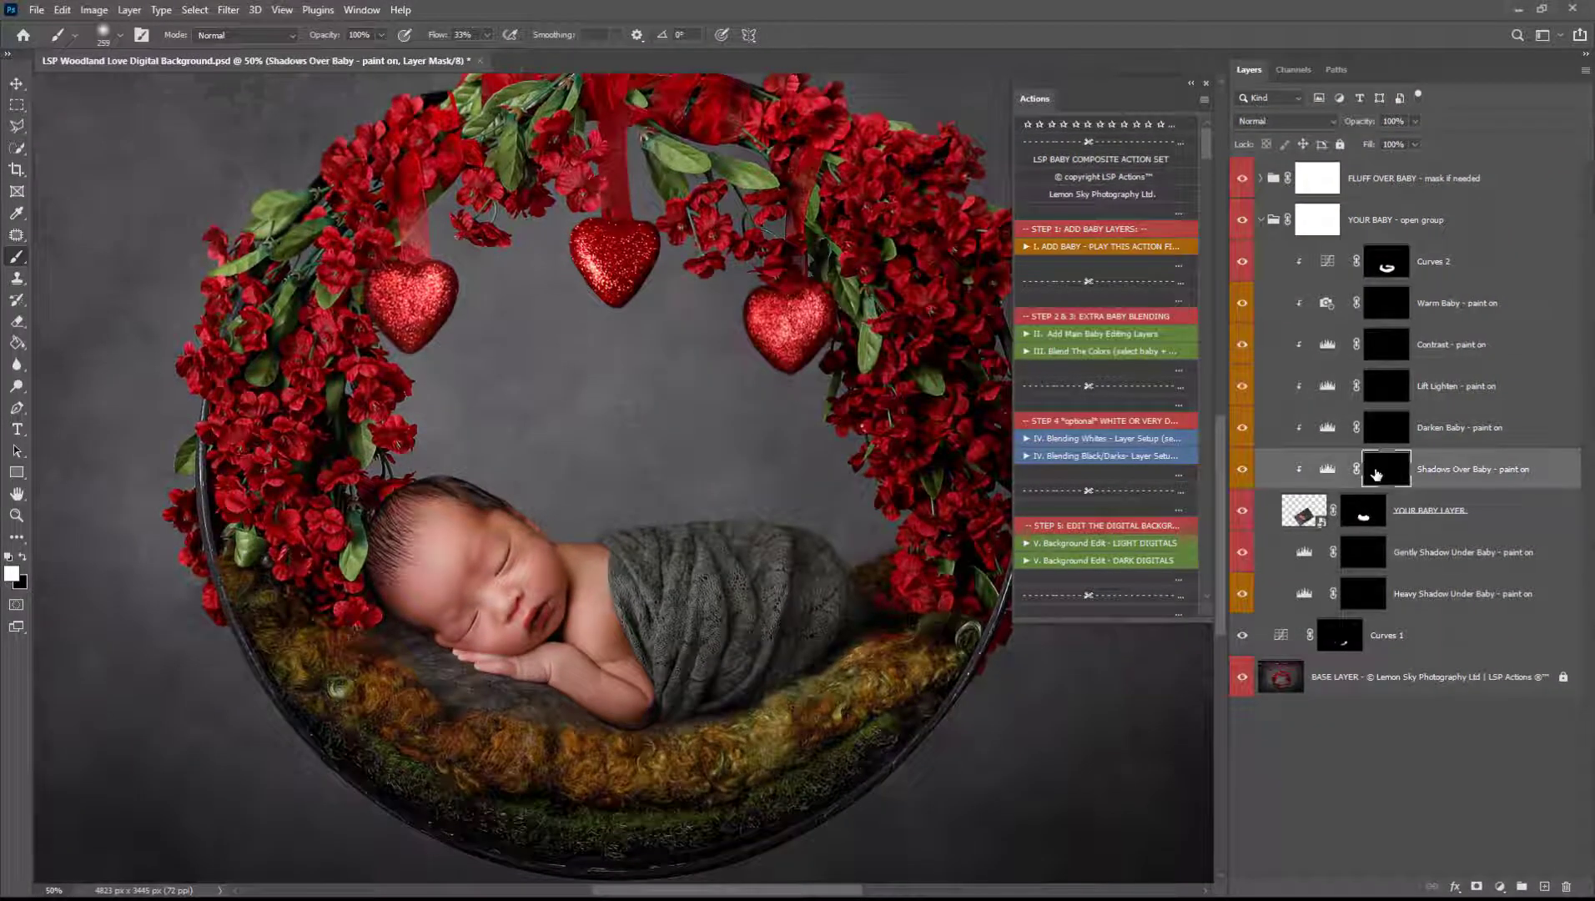
left_click(1384, 400)
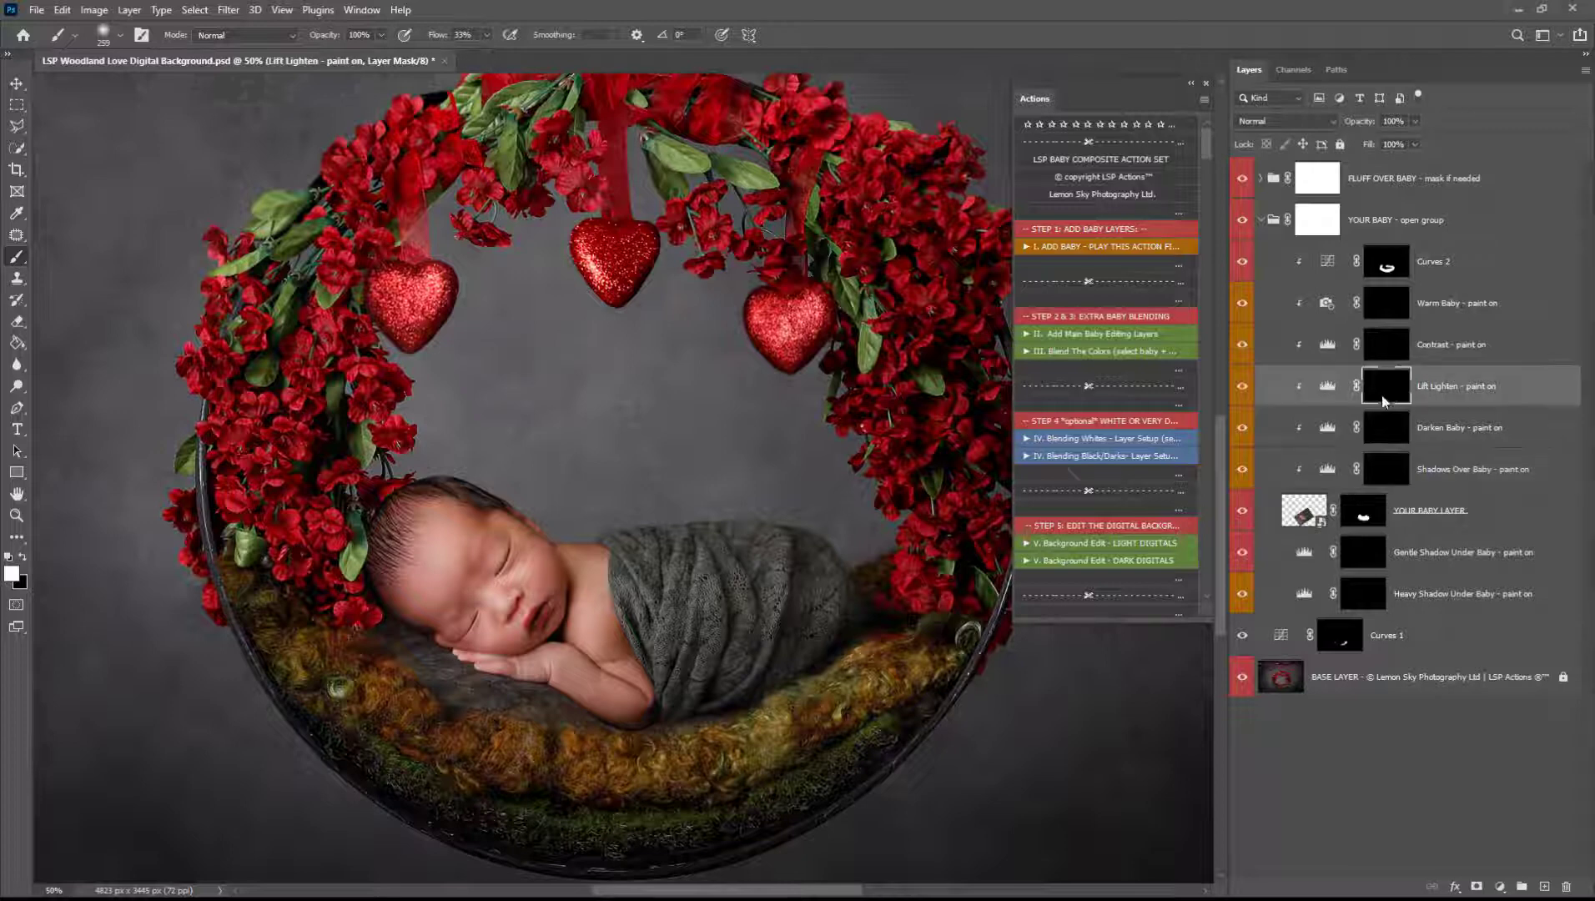
mouse_move(554, 616)
left_mouse_down()
mouse_move(457, 559)
mouse_move(575, 611)
mouse_move(447, 534)
mouse_move(562, 605)
left_mouse_up()
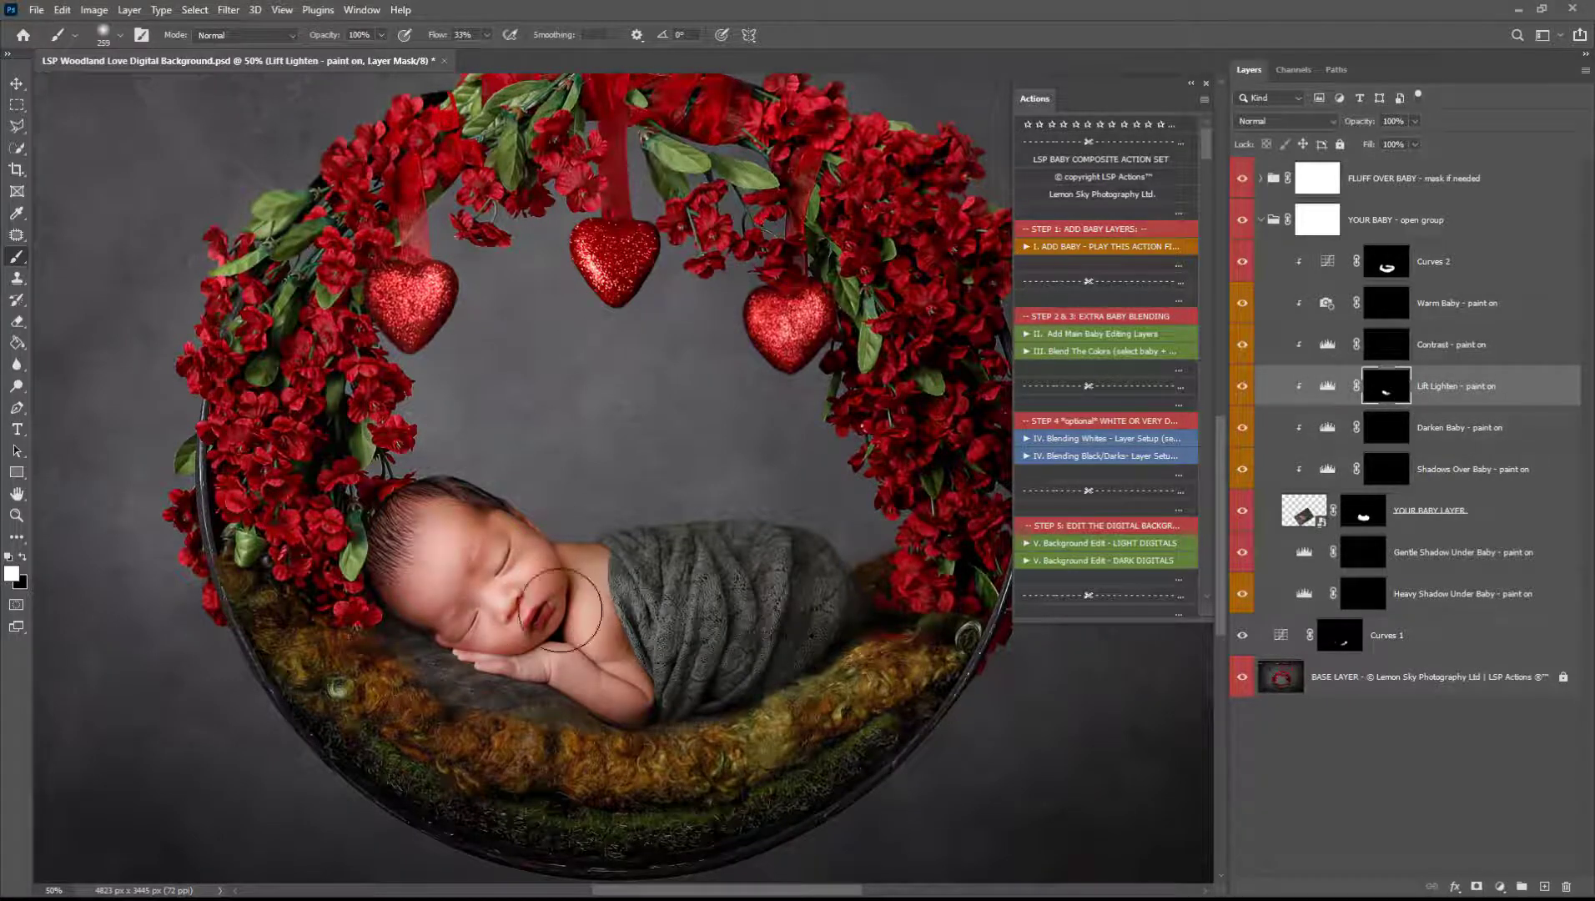
Paint the Darken Baby mask white over the baby's head and wrap, enlarge the brush to 401 px, and refine the mask with black.
key("ctrl+minus")
left_click(1385, 426)
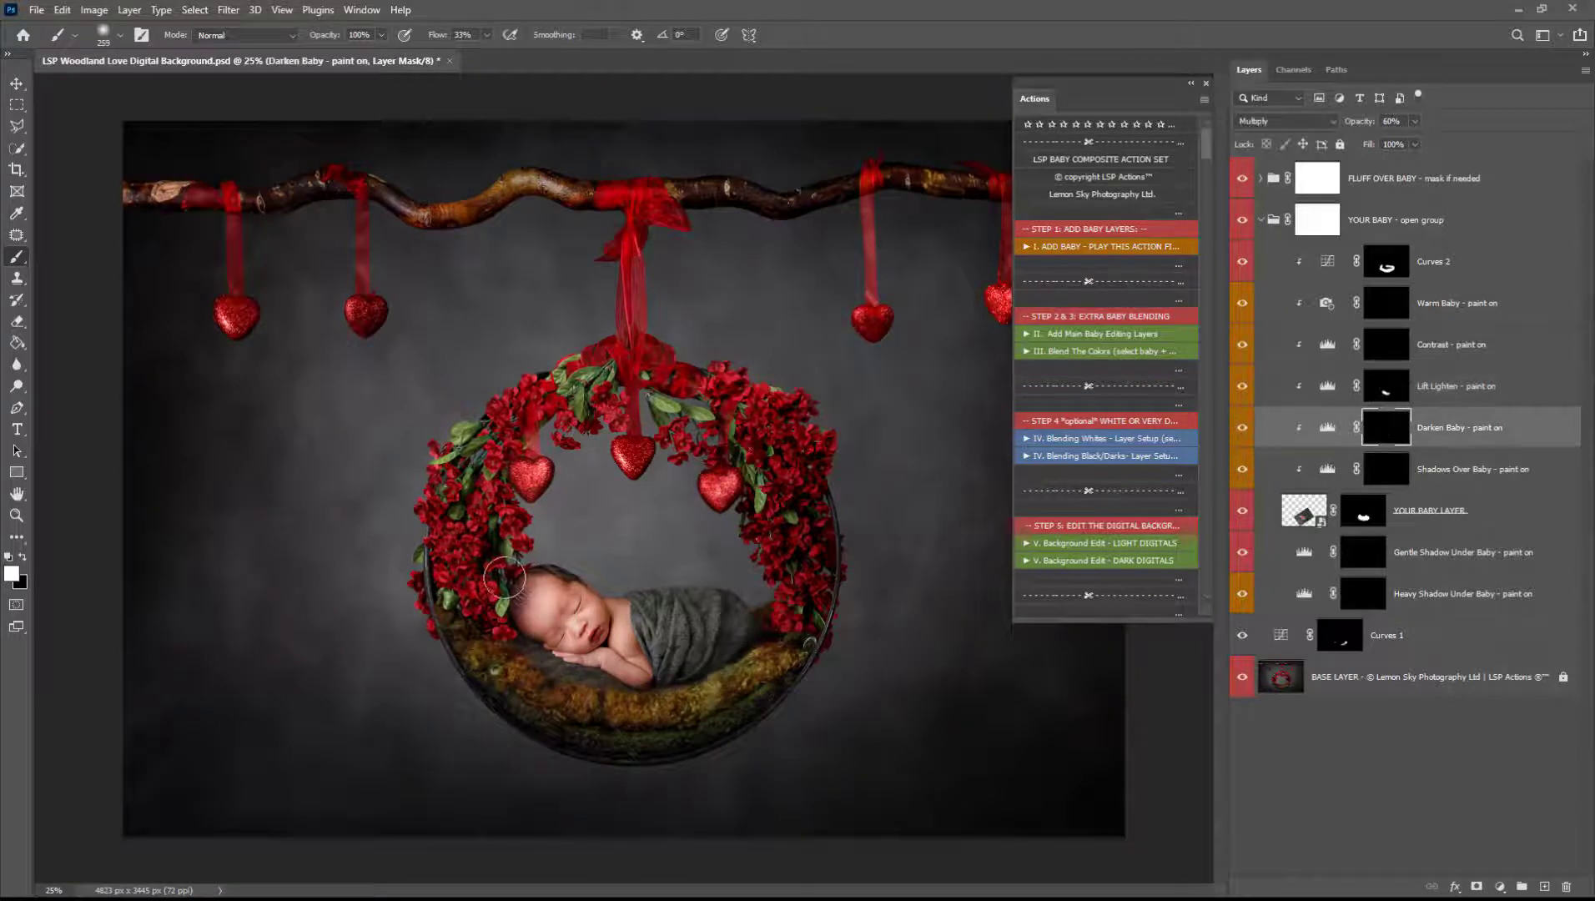
mouse_move(505, 578)
left_mouse_down()
mouse_move(472, 602)
mouse_move(499, 650)
mouse_move(580, 693)
mouse_move(649, 704)
mouse_move(739, 672)
mouse_move(740, 590)
mouse_move(723, 569)
mouse_move(651, 578)
mouse_move(742, 636)
left_mouse_up()
right_click(742, 636)
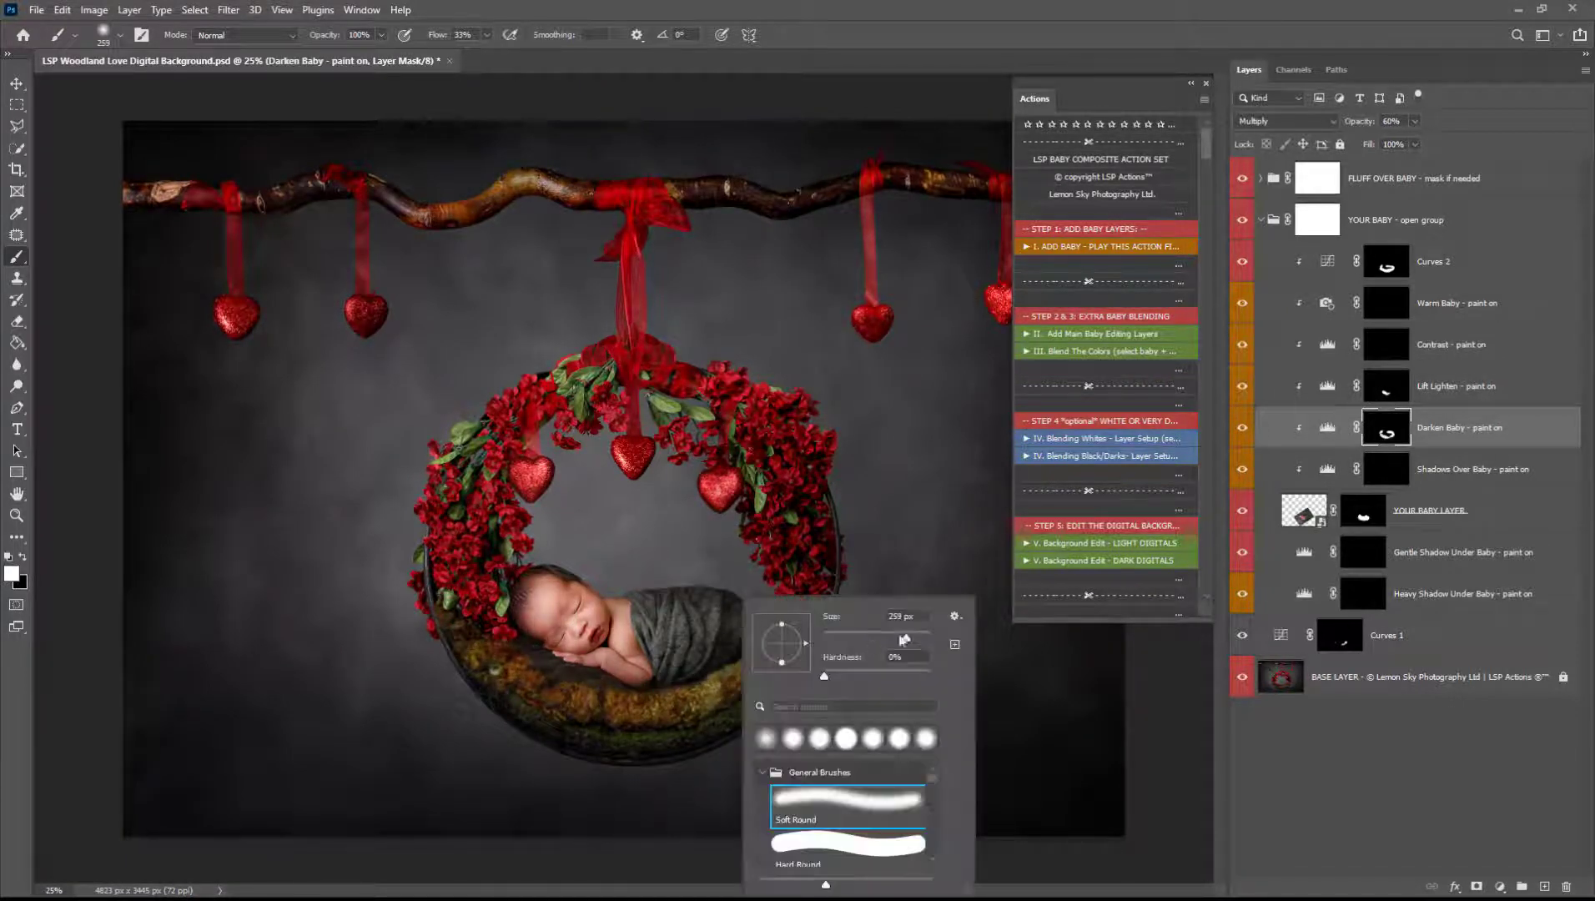
left_click_drag(903, 639, 913, 638)
left_click(682, 585)
key("x")
mouse_move(723, 618)
left_mouse_down()
mouse_move(708, 636)
mouse_move(671, 627)
mouse_move(659, 754)
left_mouse_up()
key("x")
key("x")
key("z")
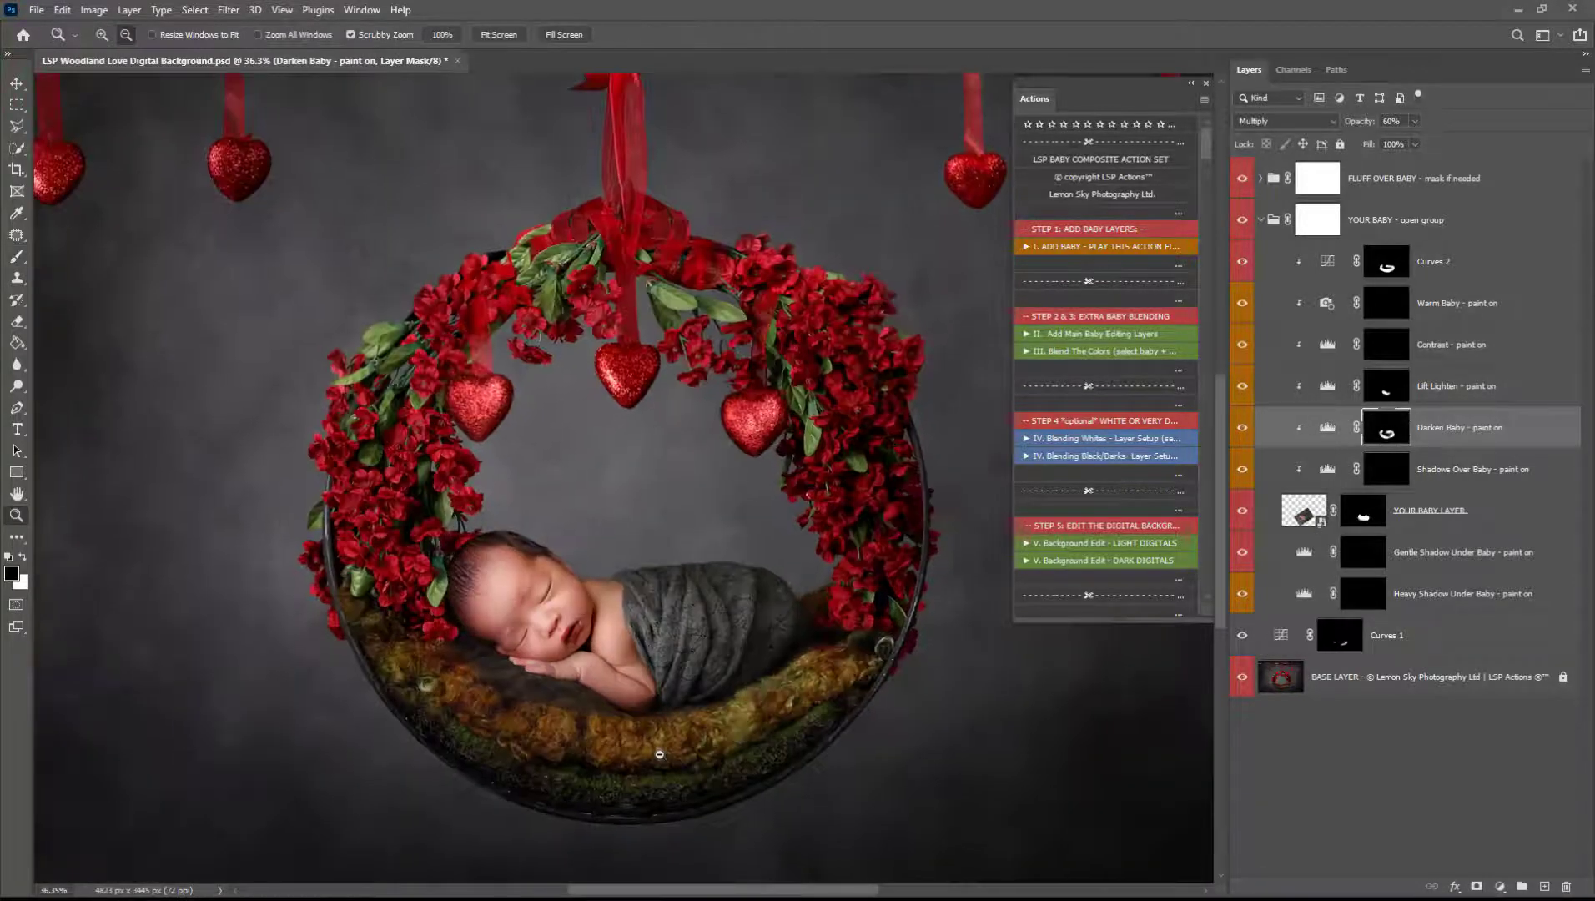
Expand the FLUFF OVER BABY group and paint on the Darken Fluff mask along the fluff in front of the wrap.
left_click(1374, 556)
key("b")
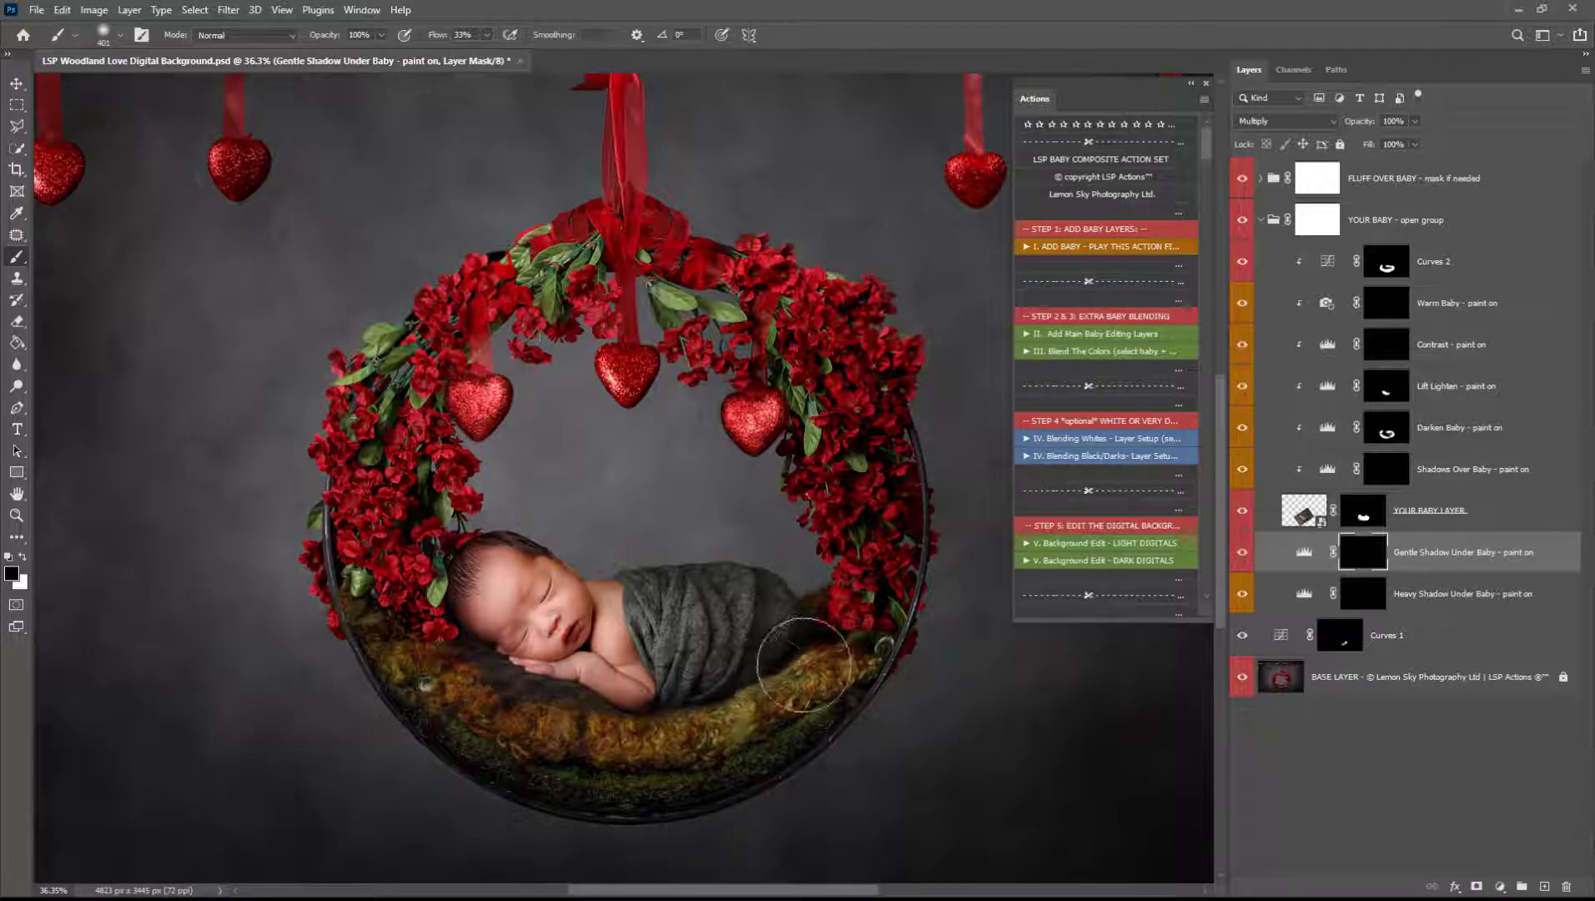
left_click(1310, 189)
left_click(1262, 179)
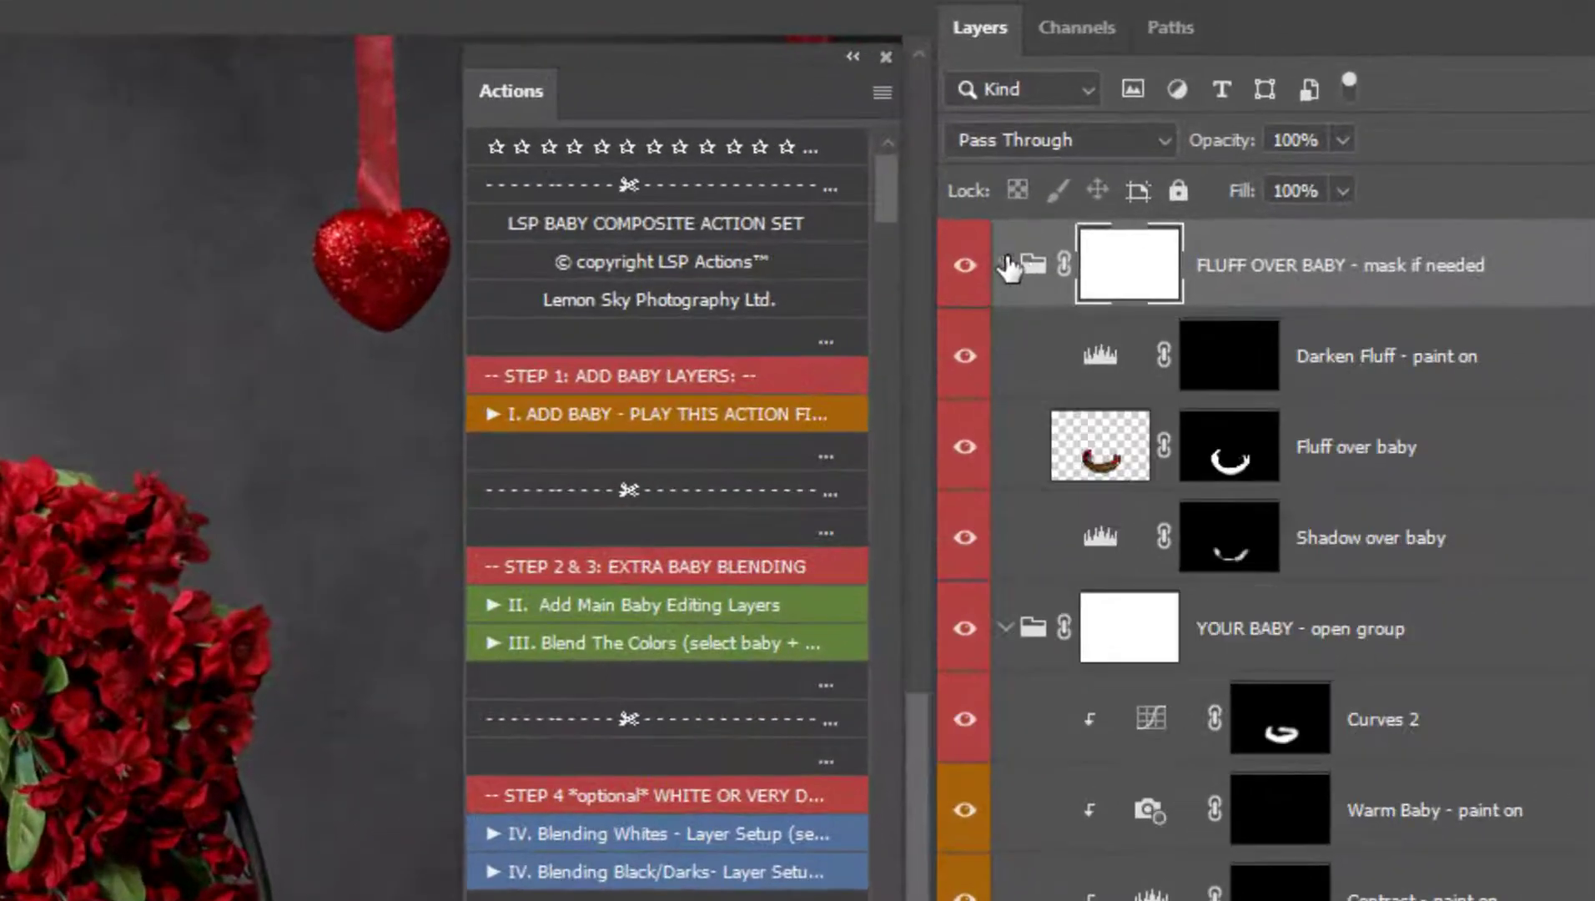
left_click(1217, 360)
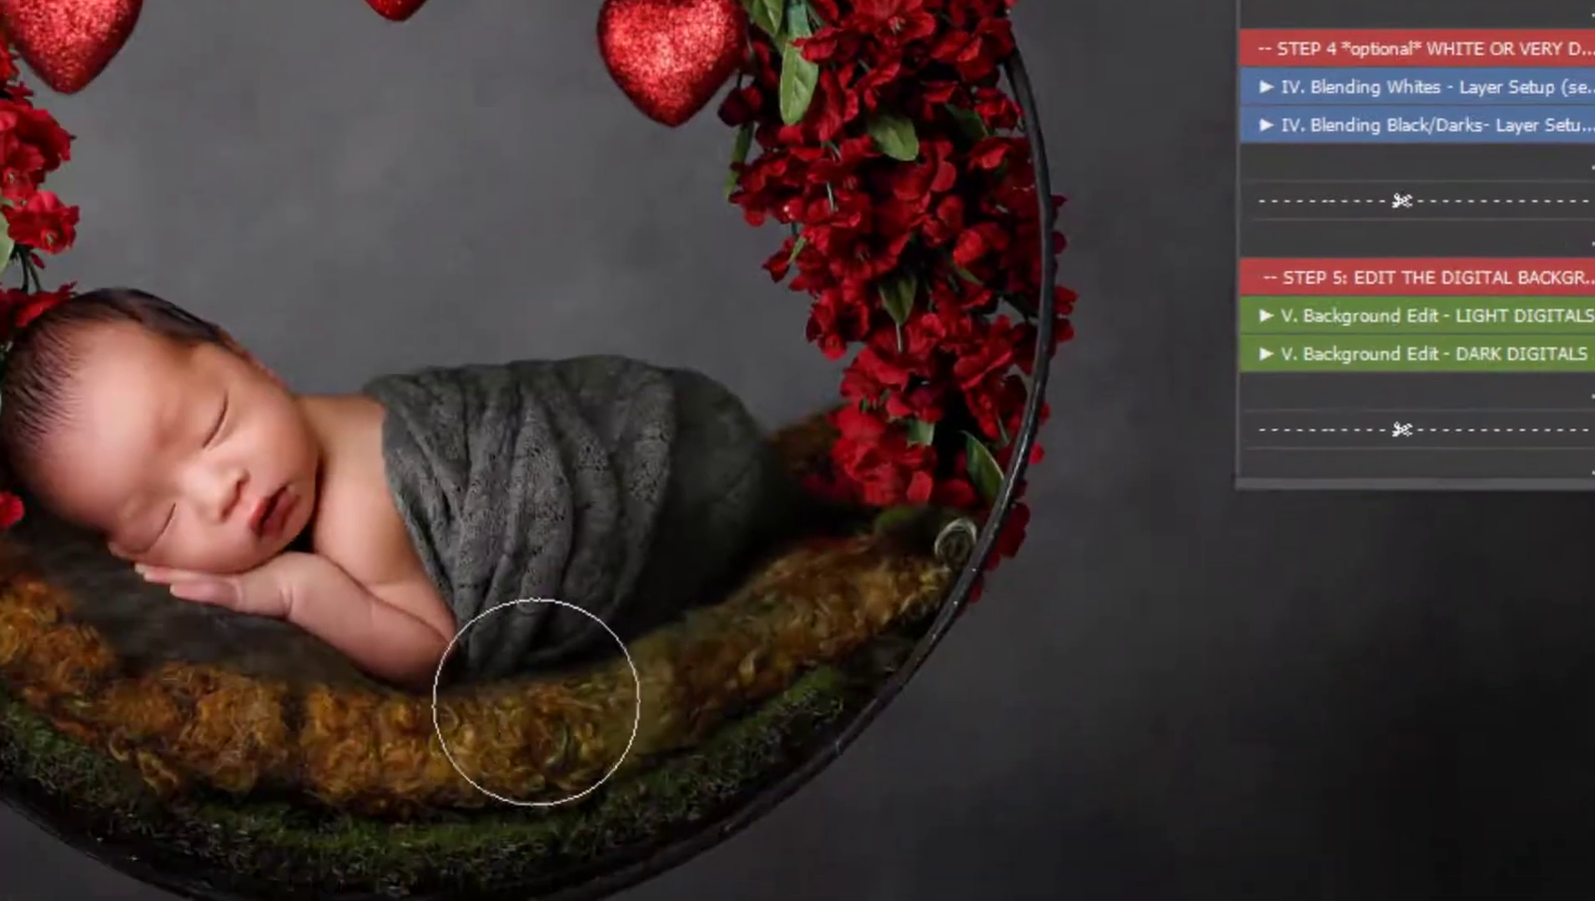
mouse_move(537, 698)
left_mouse_down()
mouse_move(496, 633)
mouse_move(189, 644)
mouse_move(156, 620)
mouse_move(290, 613)
mouse_move(381, 743)
mouse_move(610, 712)
mouse_move(752, 630)
mouse_move(697, 522)
mouse_move(721, 553)
mouse_move(788, 573)
mouse_move(779, 606)
mouse_move(751, 535)
left_mouse_up()
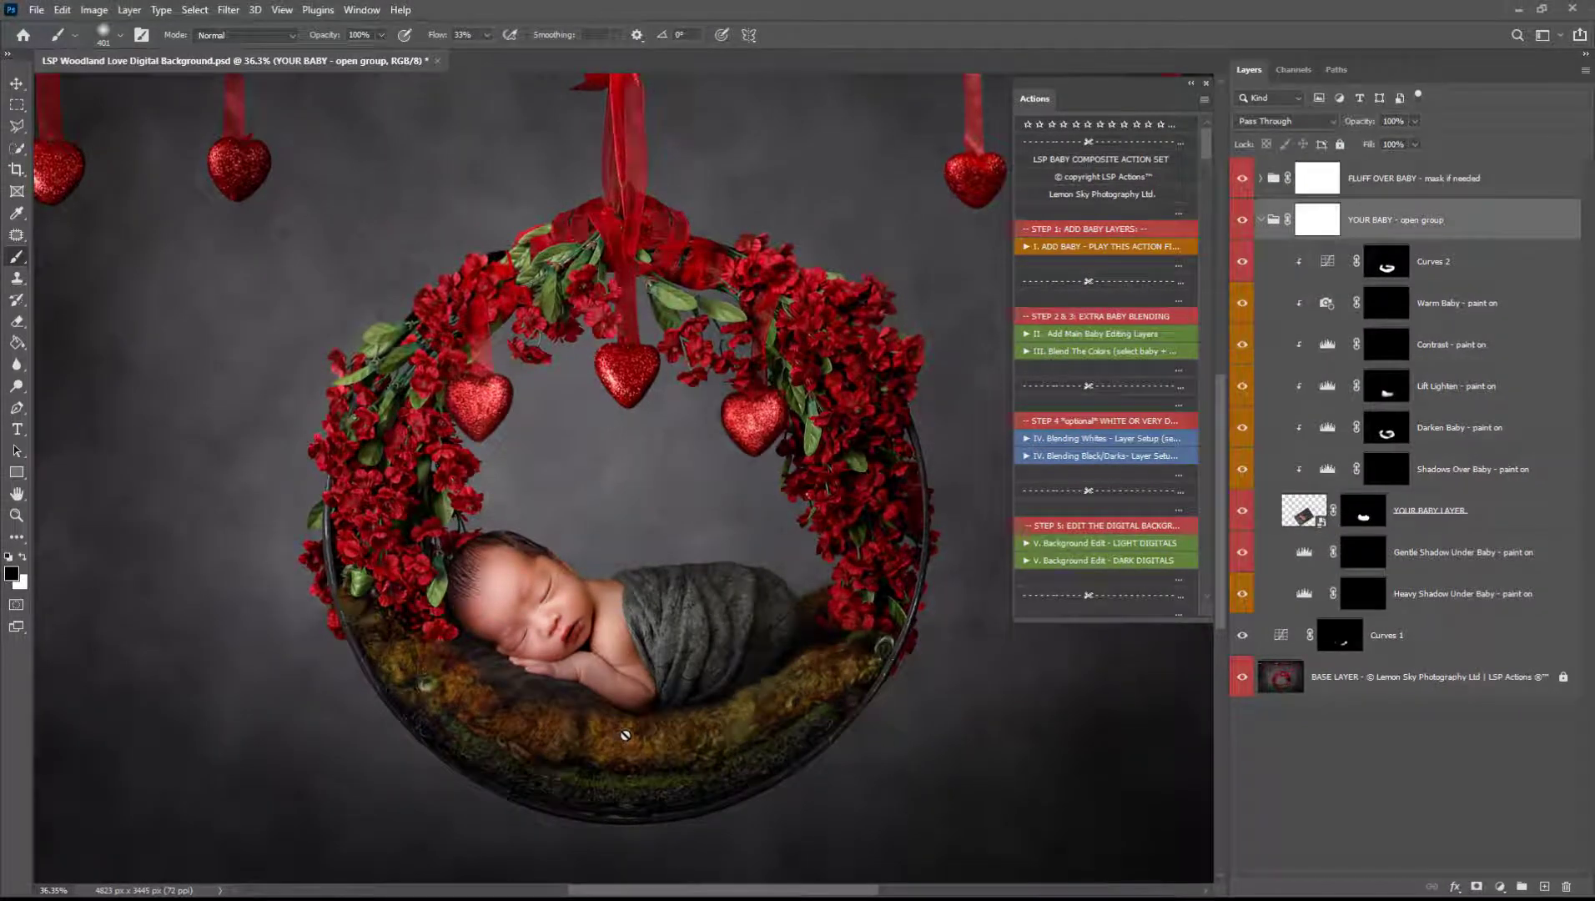
Run the action III. Blend The Colors and paint the Color Change mask white over the wrap with a 52% hardness brush.
left_click(1119, 351)
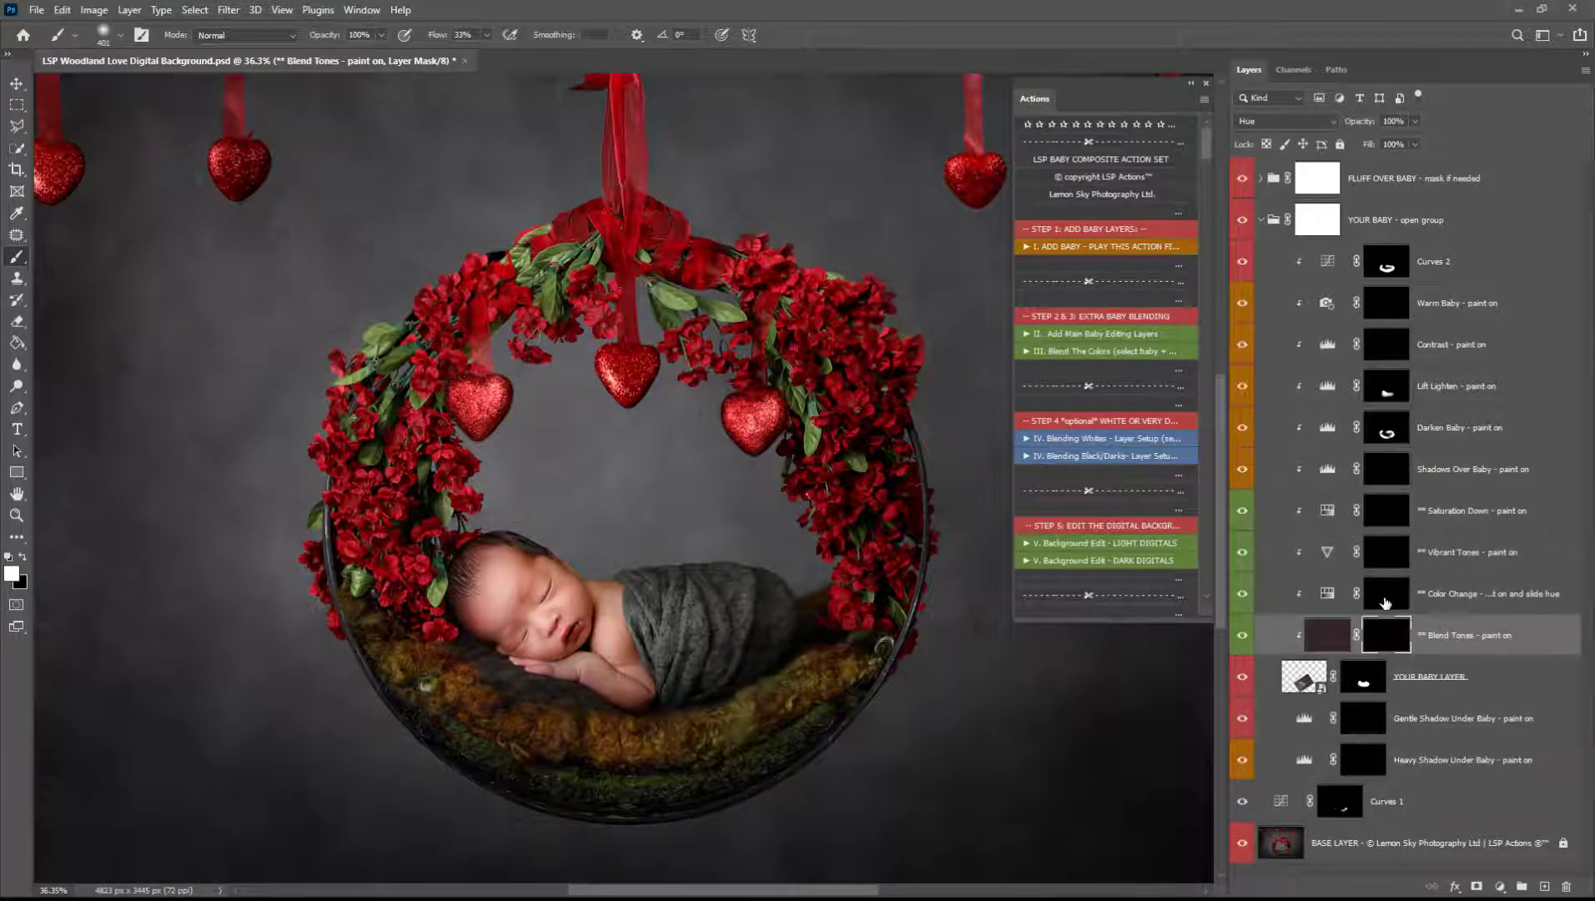
left_click(1385, 594)
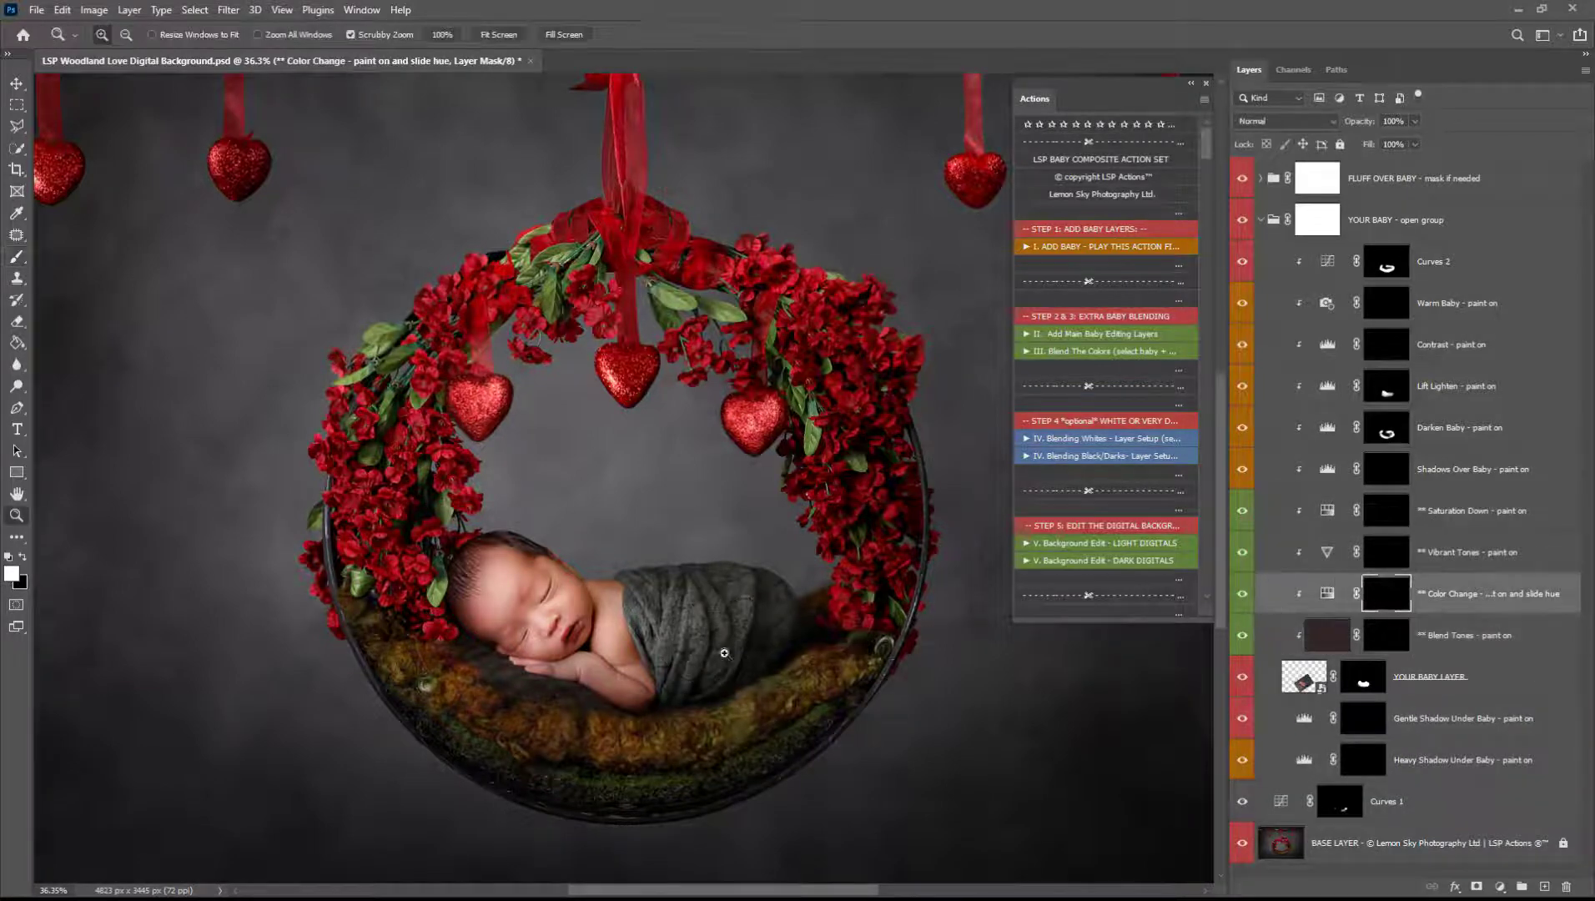
scroll(709, 621, "up", 5)
right_click(717, 619)
left_click(862, 674)
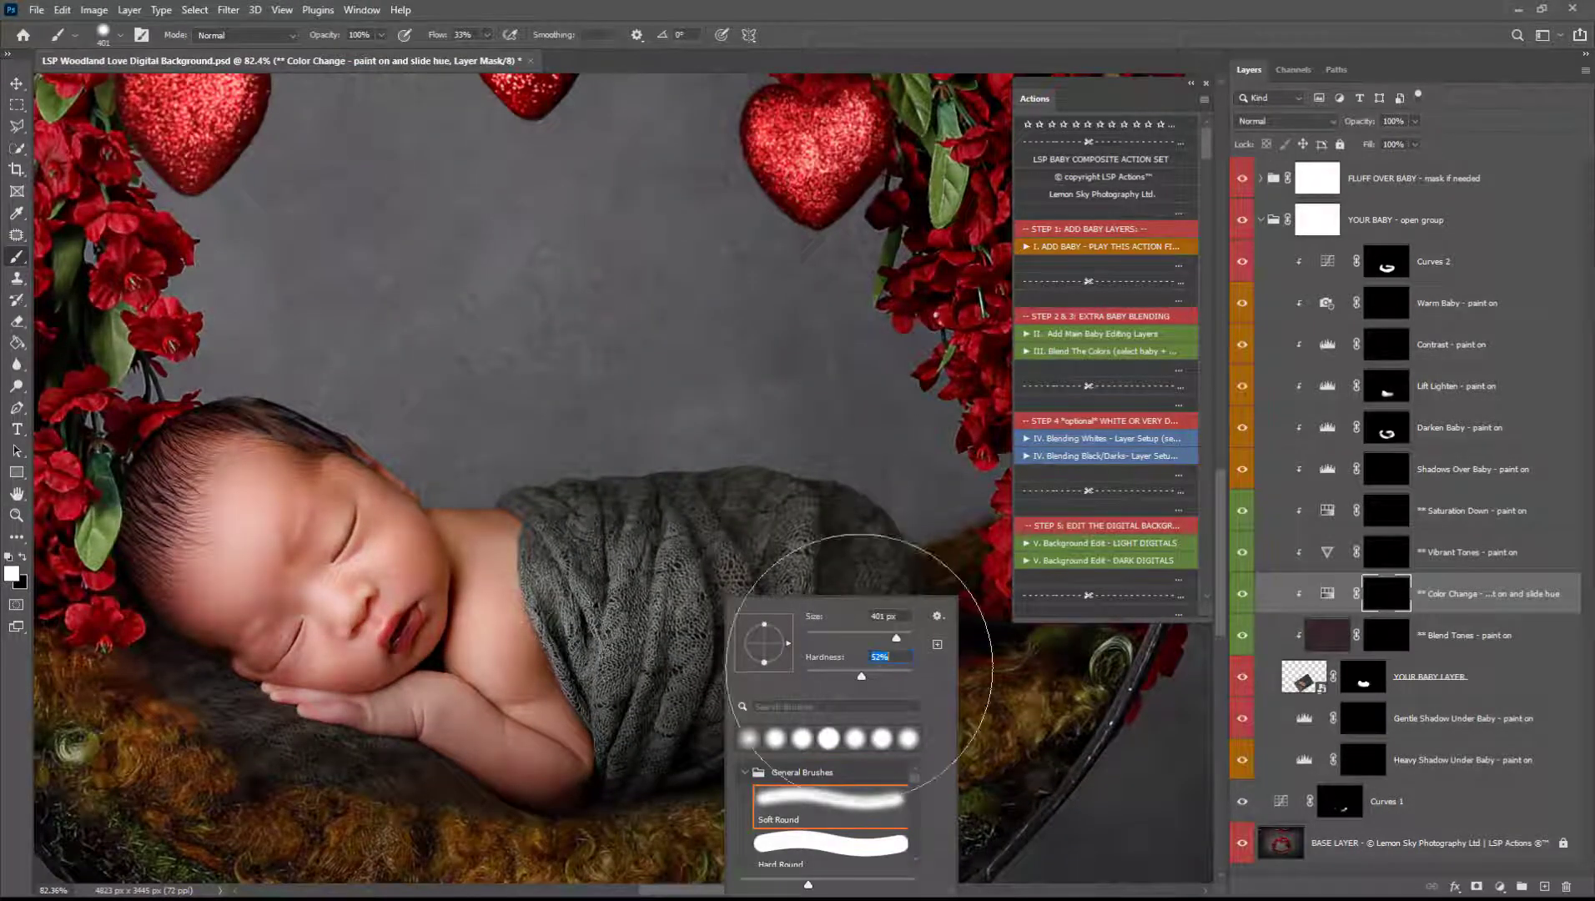
mouse_move(703, 531)
left_mouse_down()
mouse_move(673, 537)
mouse_move(598, 435)
mouse_move(669, 577)
left_mouse_up()
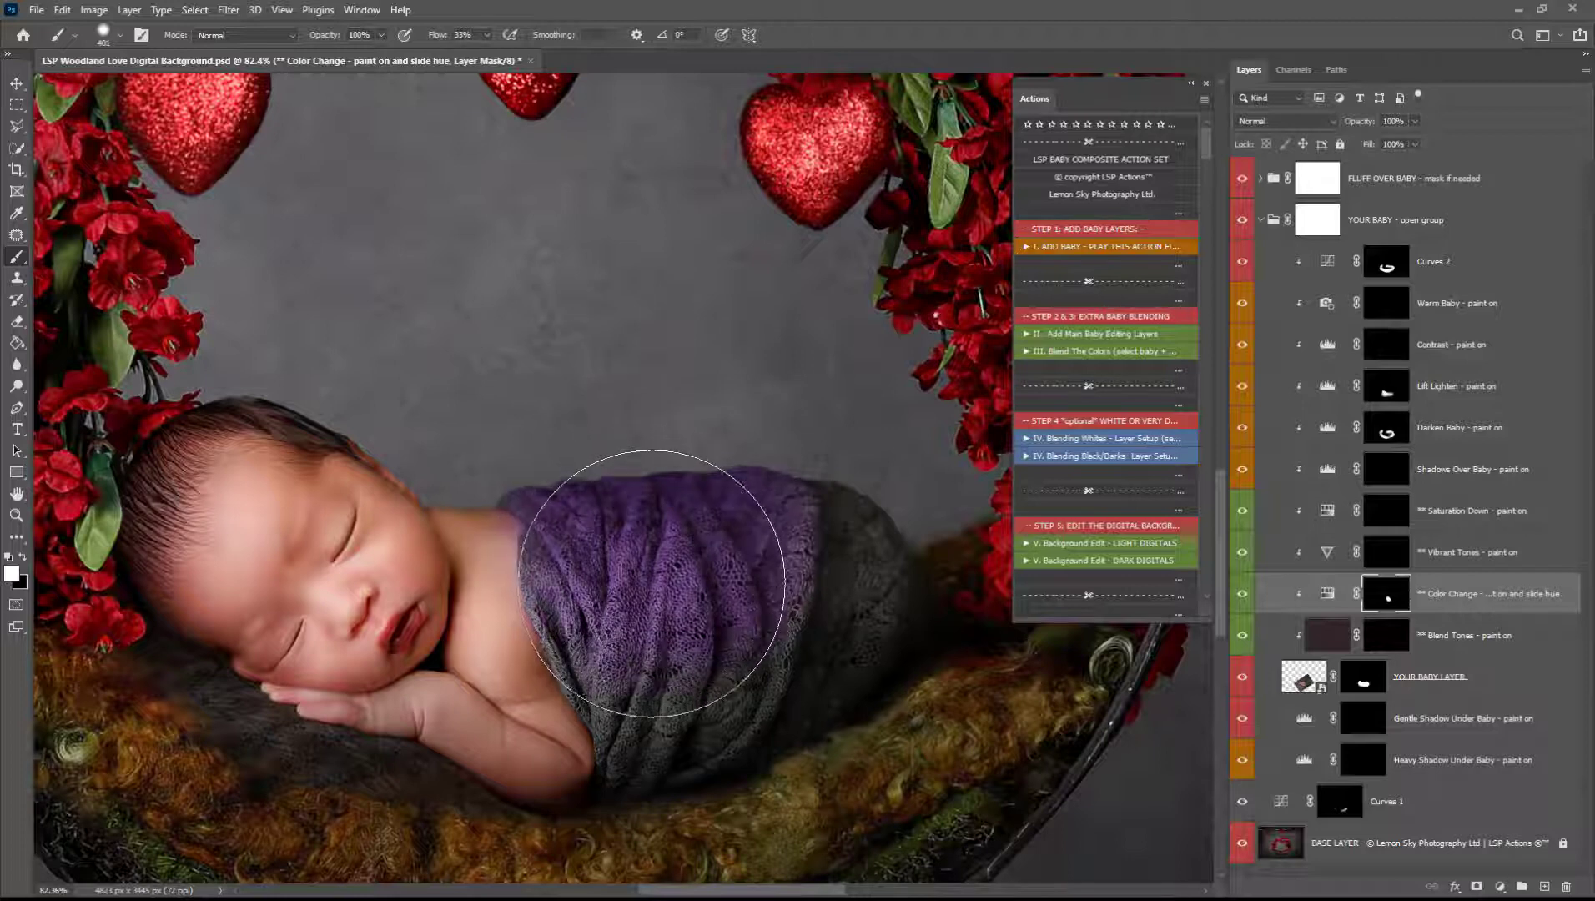
Extend the Color Change mask to the upper and outer edges of the wrap with a smaller white brush.
right_click(703, 613)
left_click(787, 490)
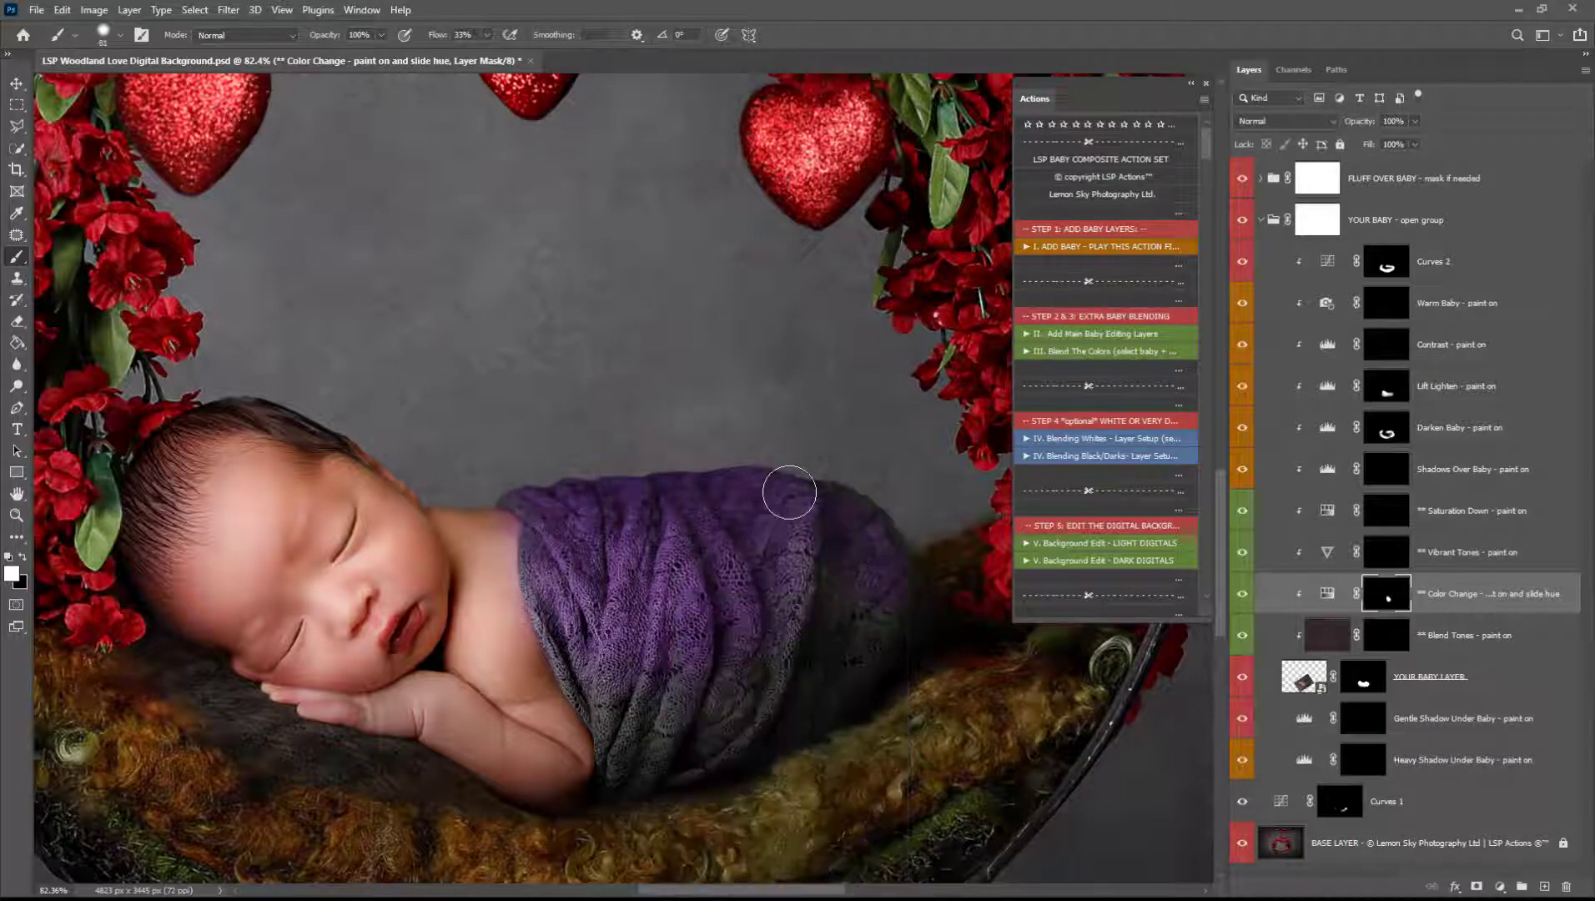
mouse_move(787, 490)
left_mouse_down()
mouse_move(931, 598)
mouse_move(917, 592)
mouse_move(896, 645)
mouse_move(935, 582)
mouse_move(913, 570)
mouse_move(812, 585)
mouse_move(846, 559)
mouse_move(718, 755)
mouse_move(688, 759)
mouse_move(691, 740)
mouse_move(668, 769)
mouse_move(646, 756)
mouse_move(624, 774)
mouse_move(556, 594)
mouse_move(546, 604)
mouse_move(599, 713)
mouse_move(663, 715)
mouse_move(666, 740)
mouse_move(600, 563)
mouse_move(594, 606)
mouse_move(558, 550)
mouse_move(556, 593)
left_mouse_up()
left_click_drag(477, 633, 575, 572)
Remove the colour spill from the baby's shoulder and arm by painting the Color Change mask black with a small brush.
right_click(585, 547)
left_click_drag(690, 591, 675, 591)
key("Return")
key("x")
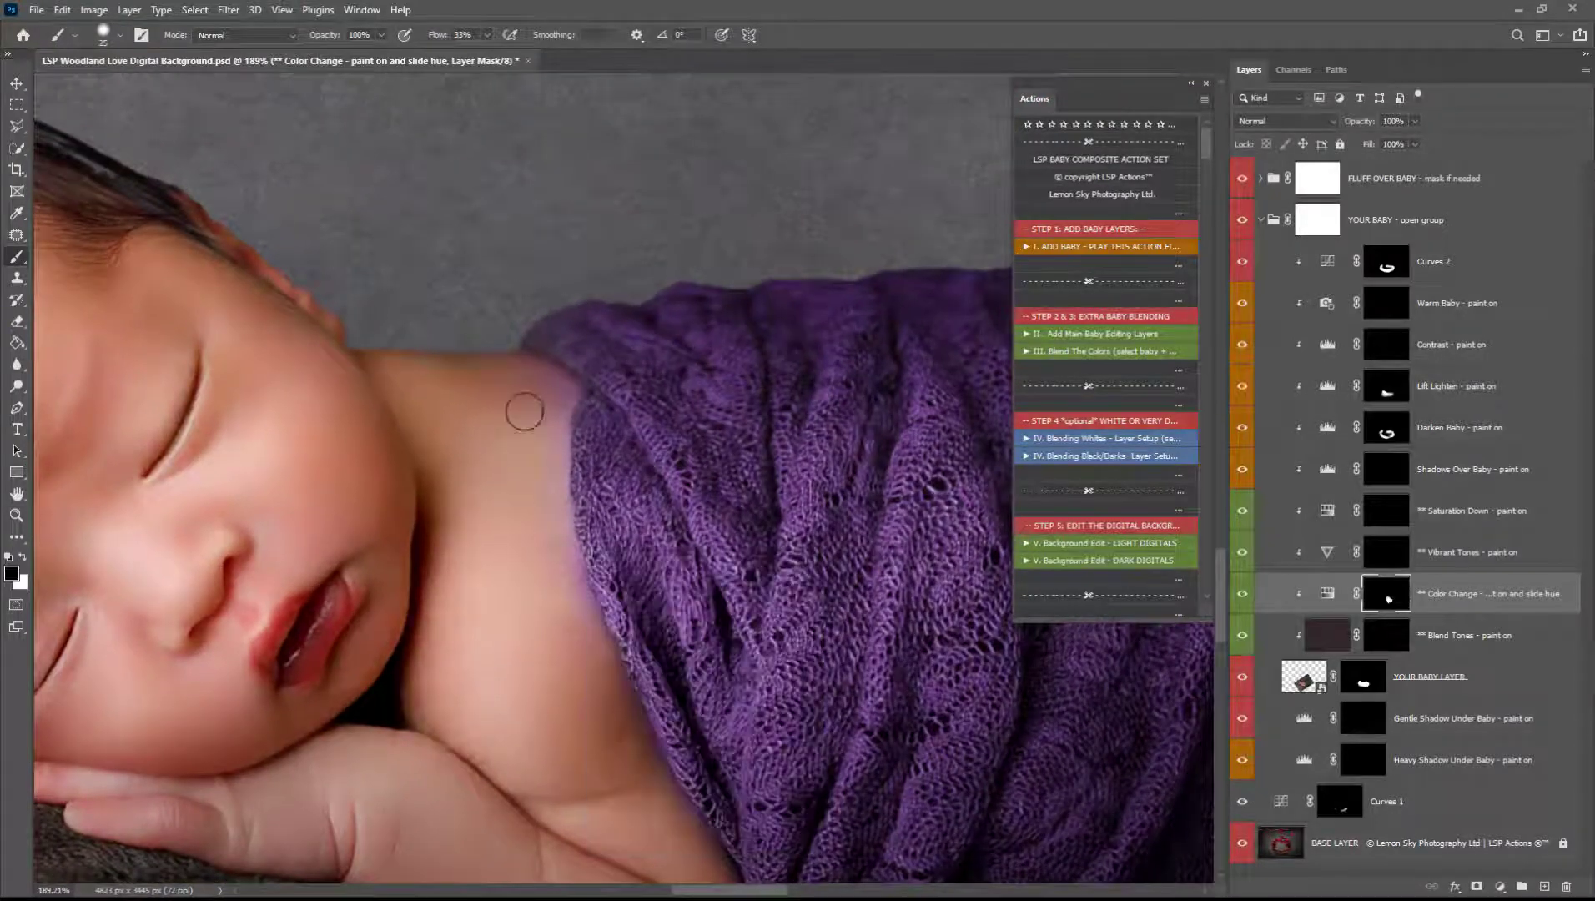
left_click_drag(524, 411, 560, 387)
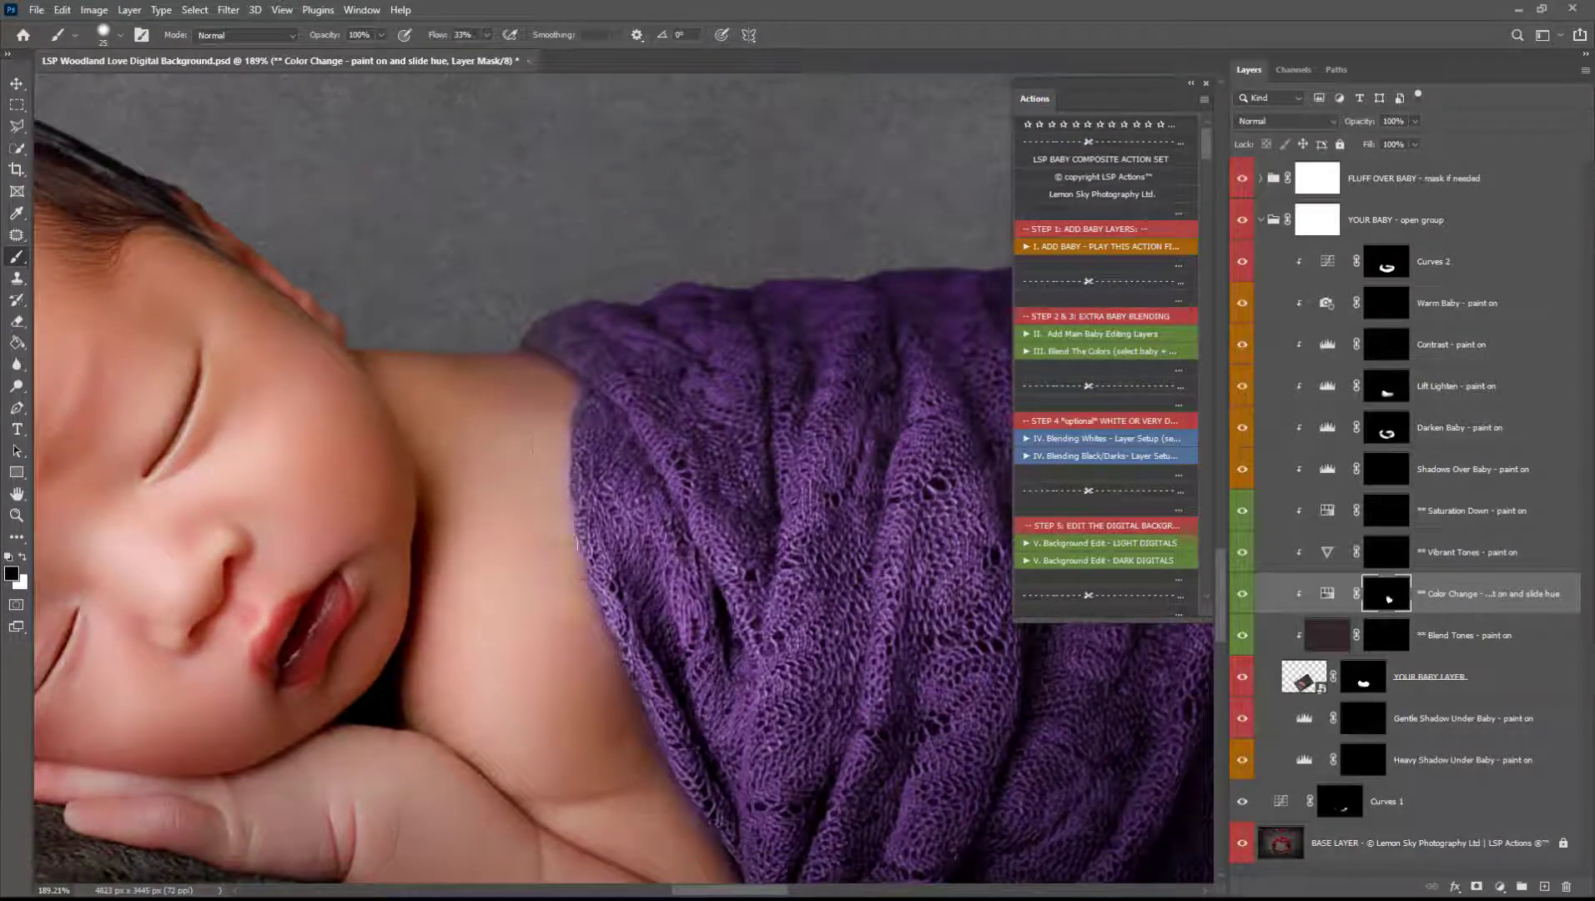
scroll(593, 559, "down", 2)
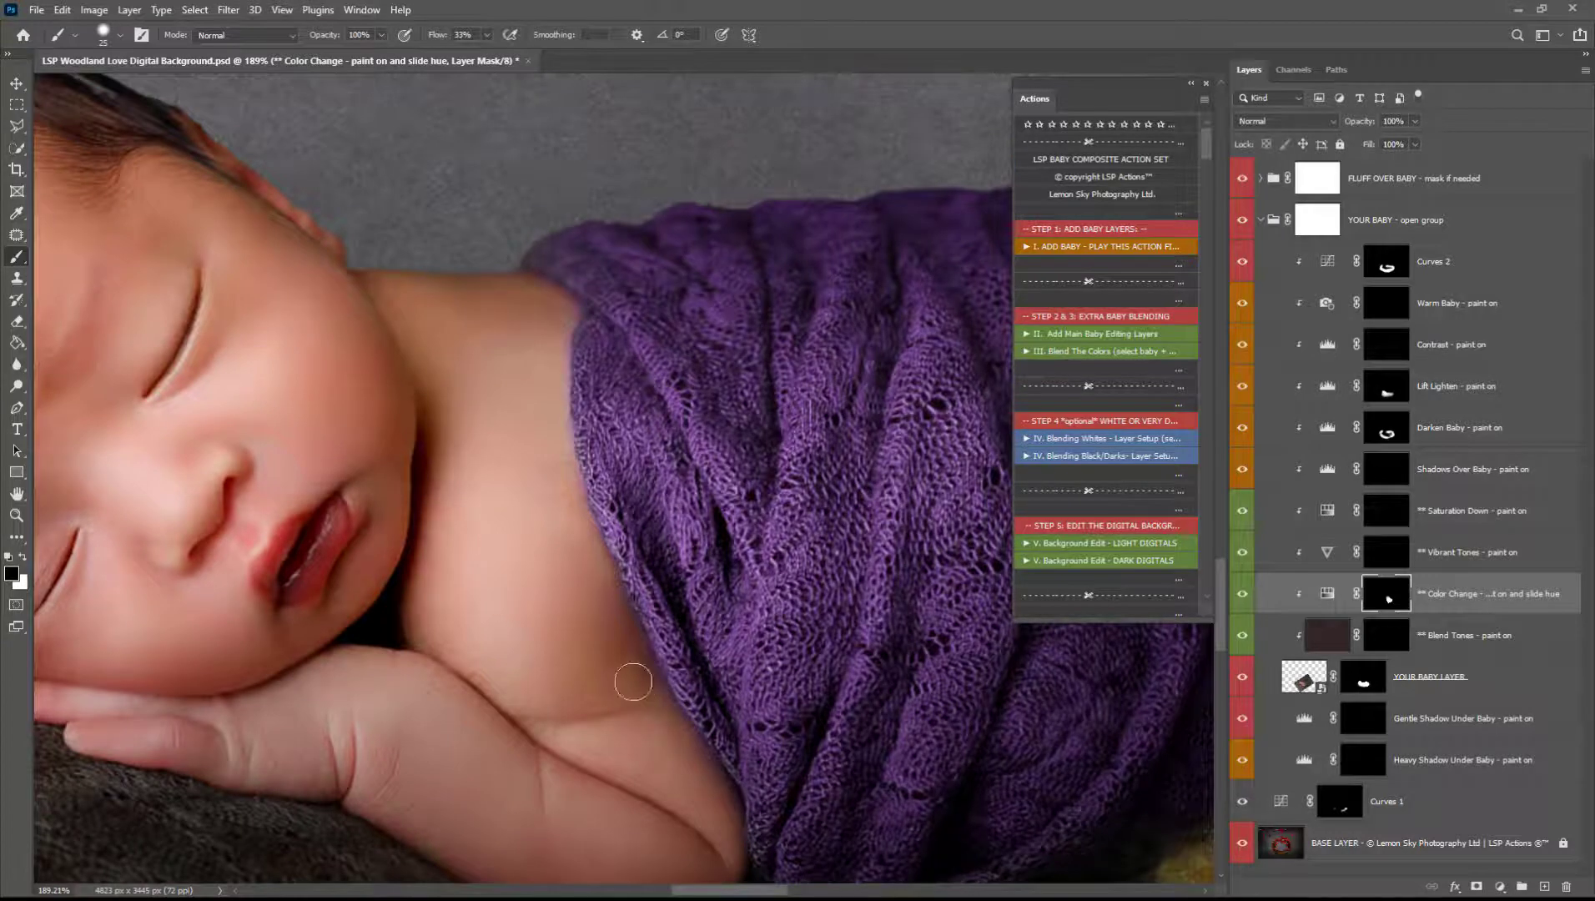
Change the Color Change layer's hue to 36 to recolour the wrap an earthy brown.
key("z")
left_click(624, 634, "alt")
left_click(624, 634, "alt")
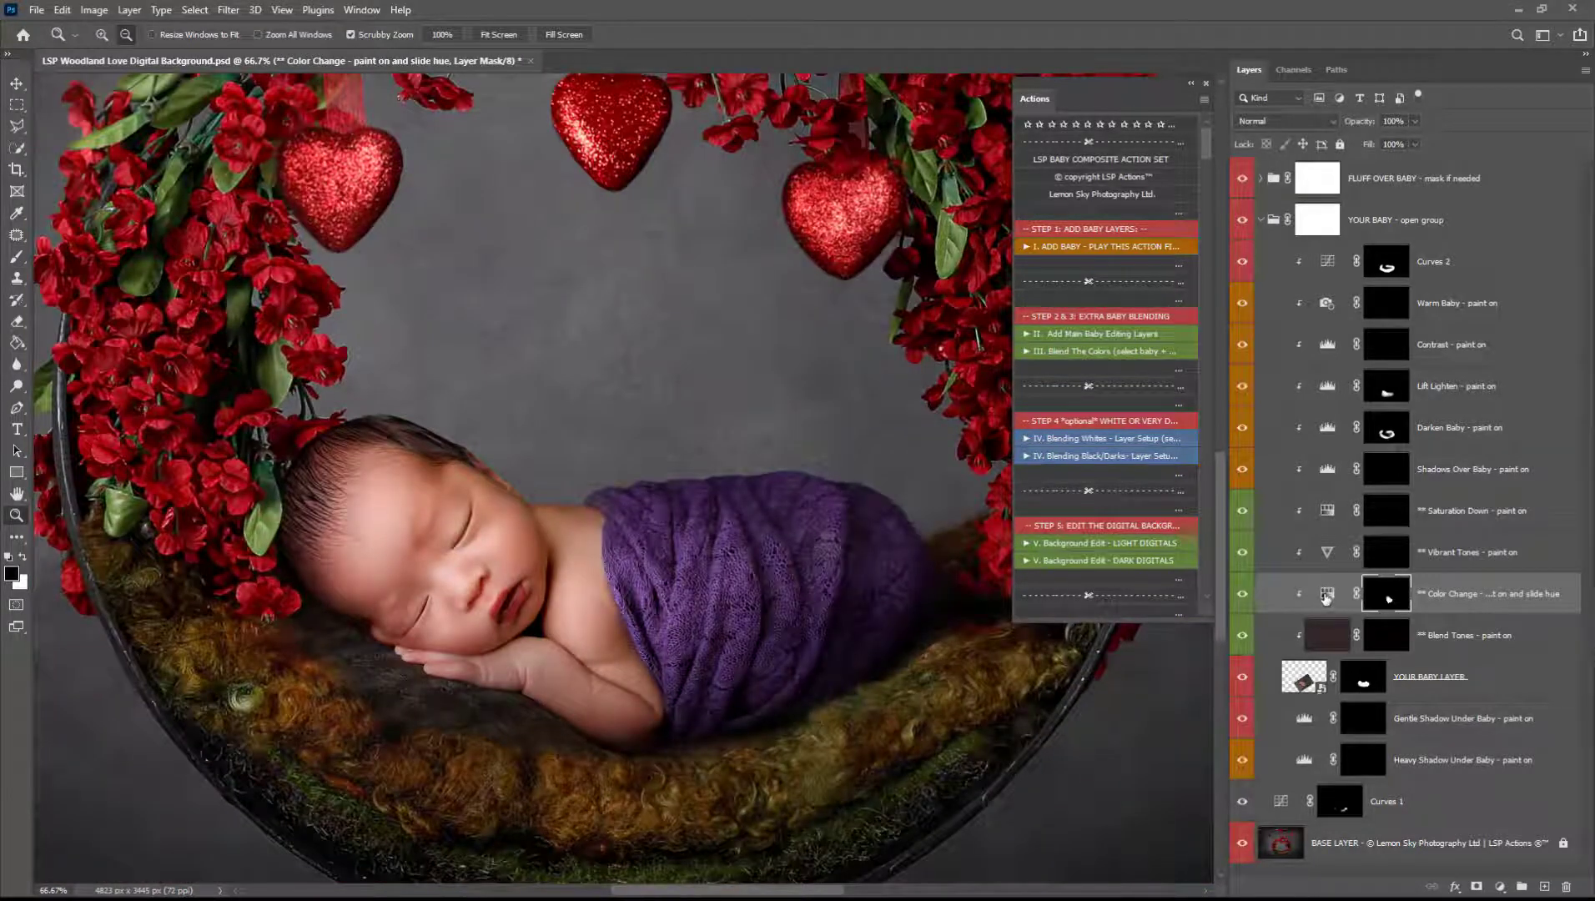
double_click(1327, 594)
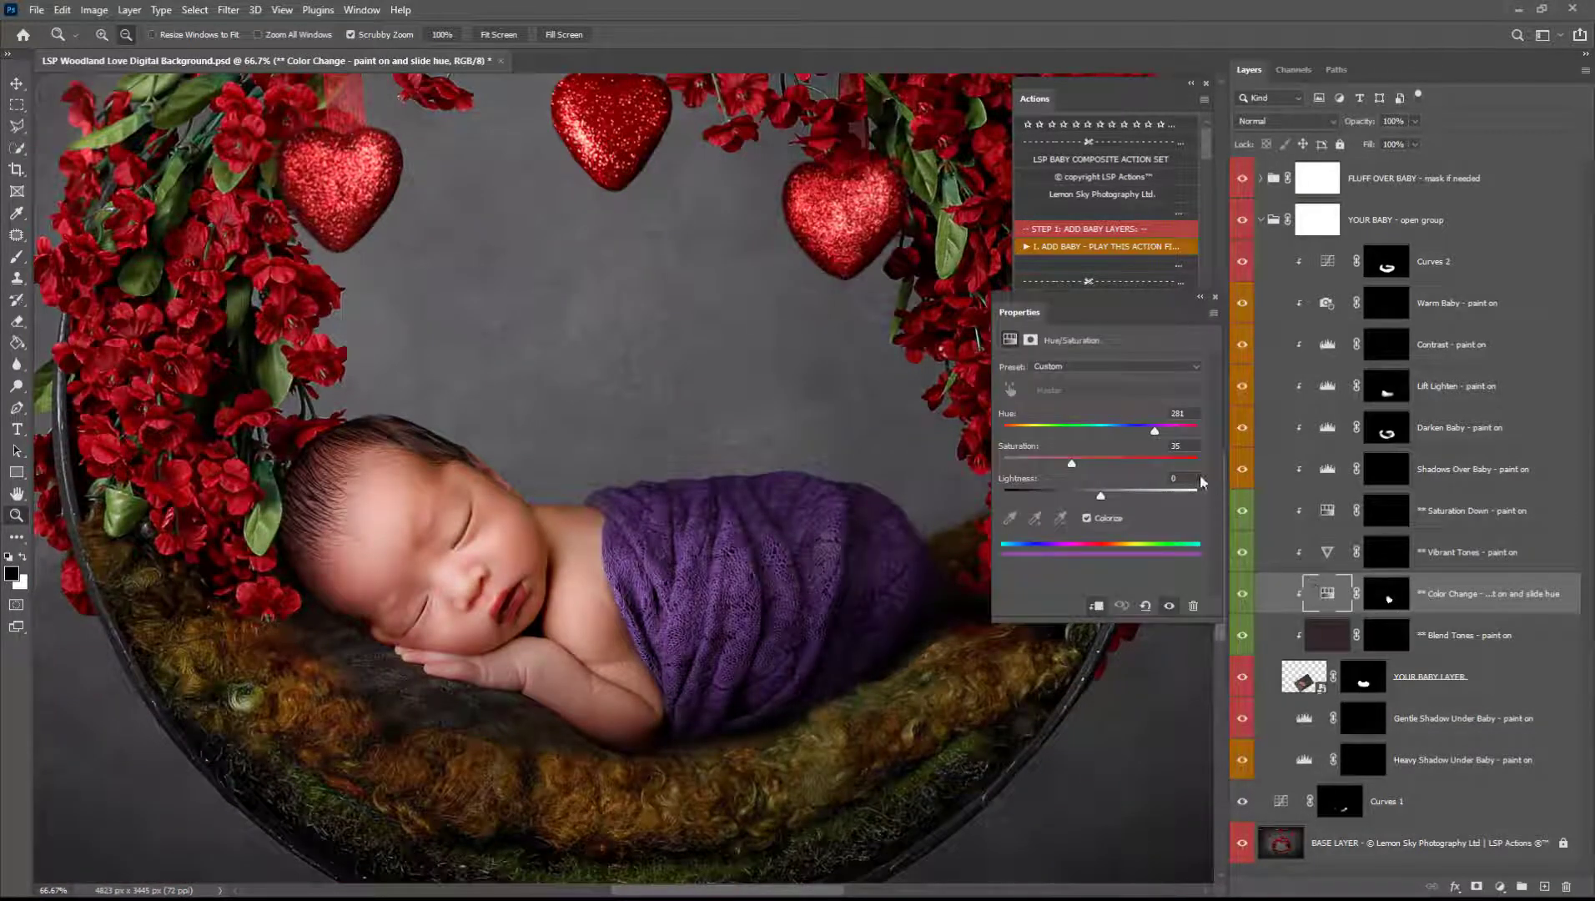
left_click_drag(1139, 430, 1055, 432)
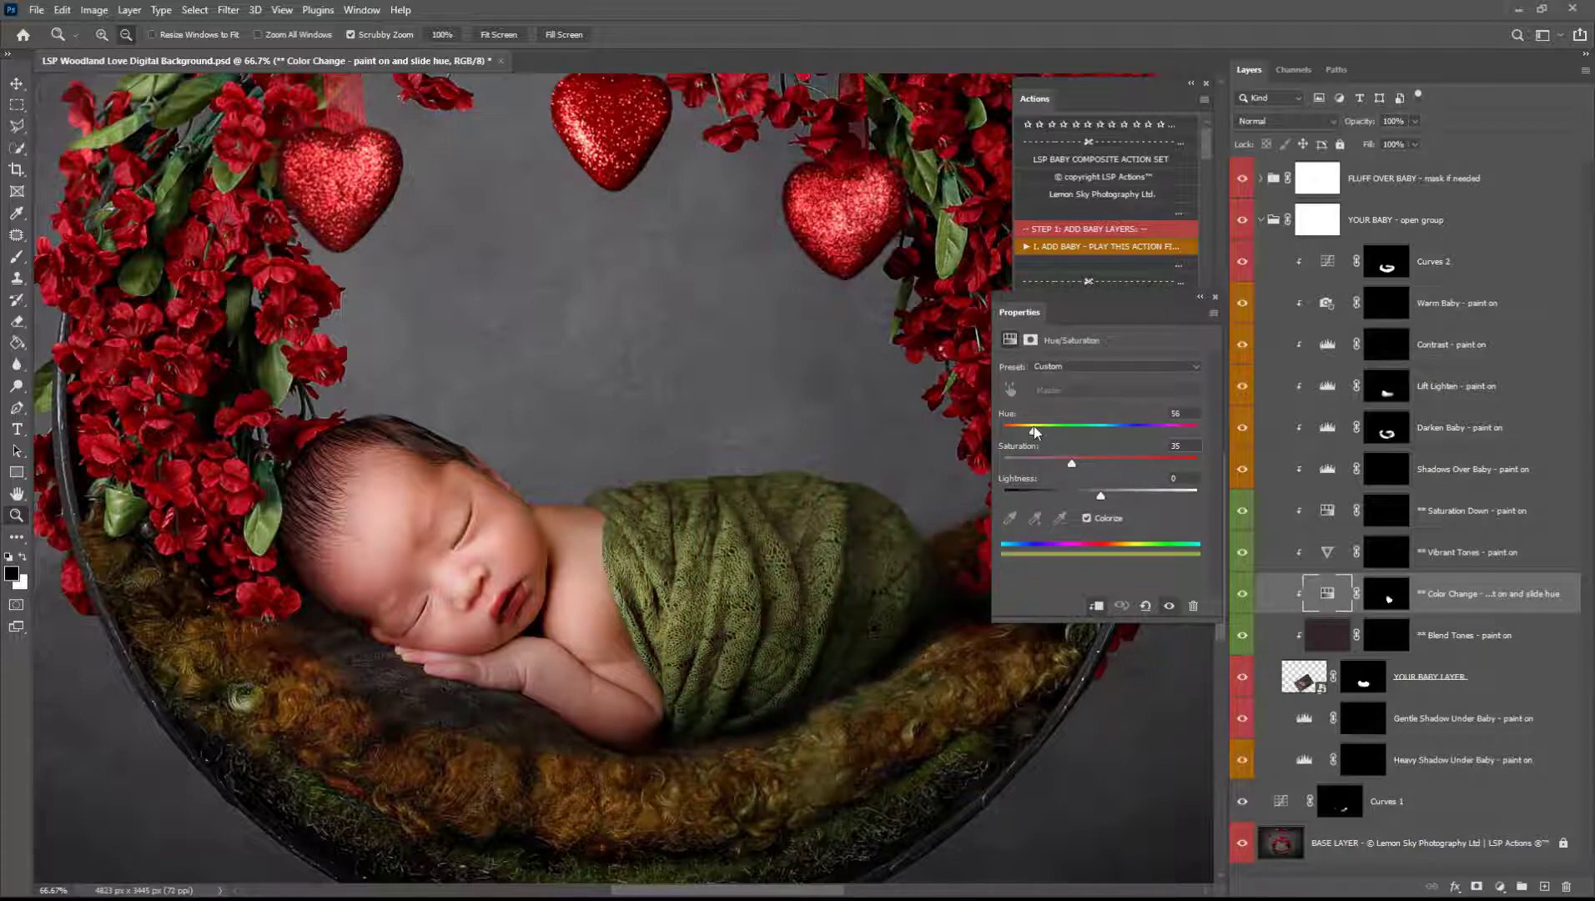
key("ctrl+minus")
key("ctrl+minus")
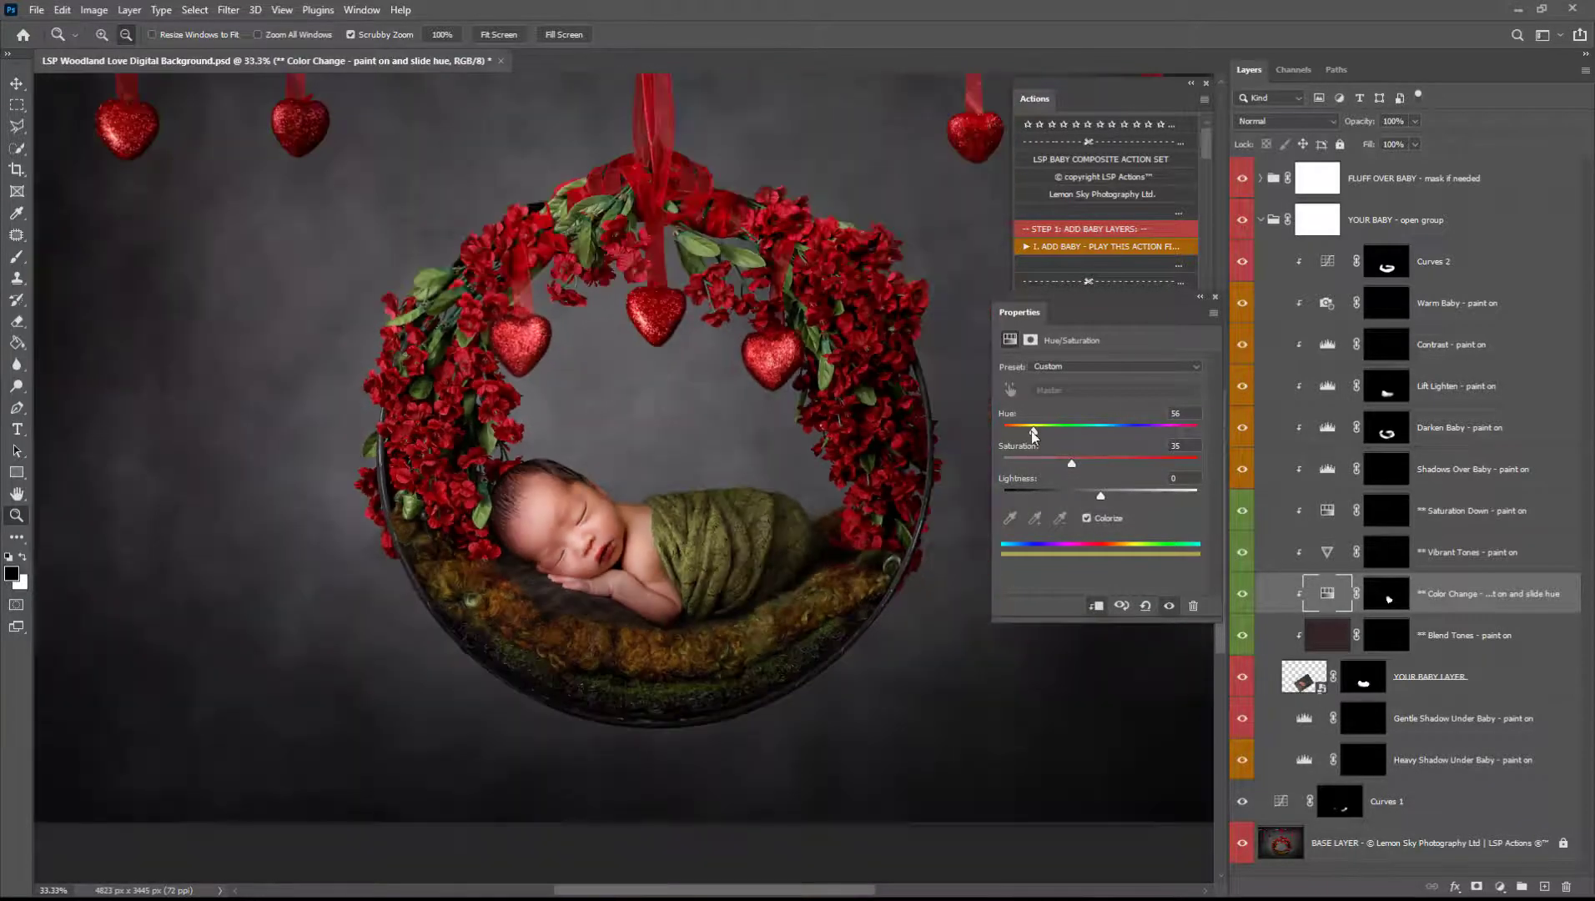
left_click_drag(1022, 433, 1023, 432)
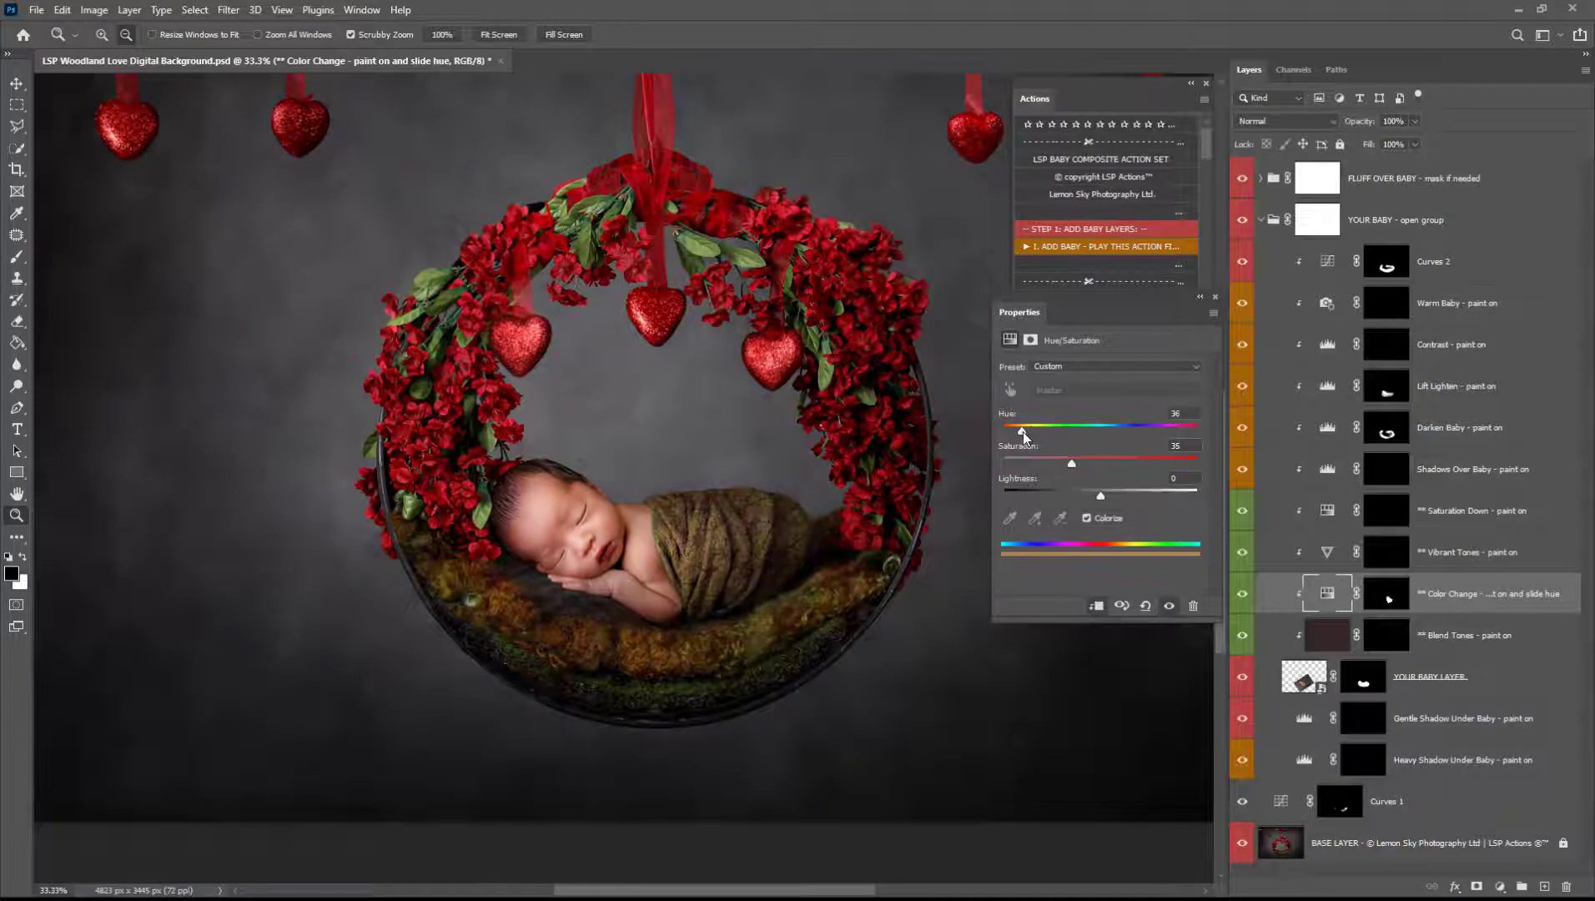
left_click(1216, 297)
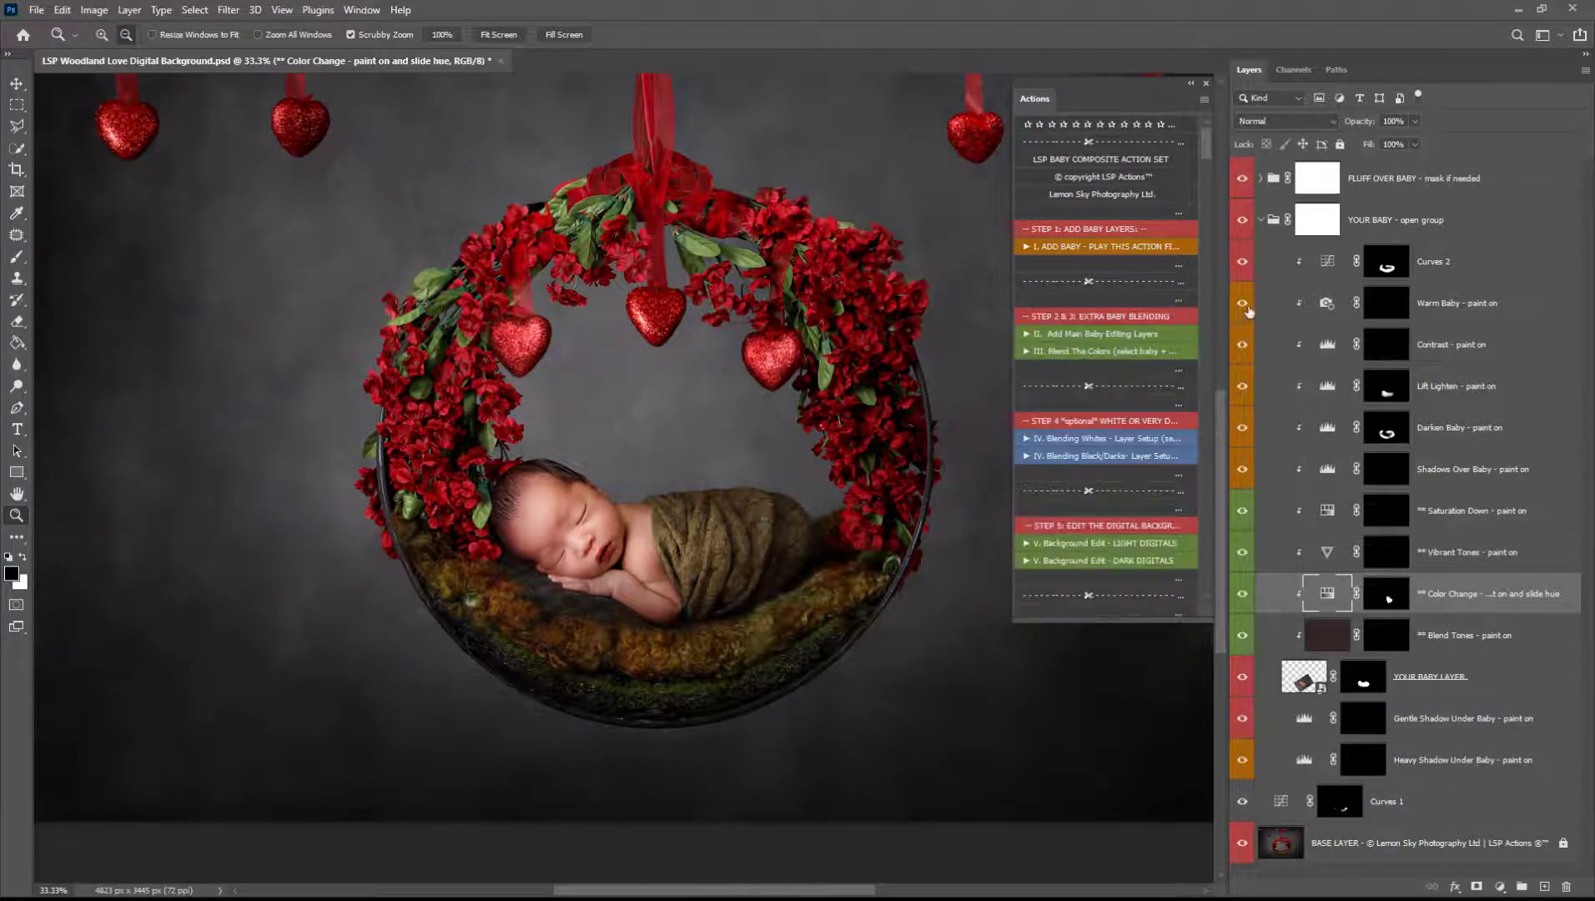
Collapse the YOUR BABY group and toggle its visibility to compare the scene with and without the baby.
left_click(1261, 220)
left_click(1241, 223)
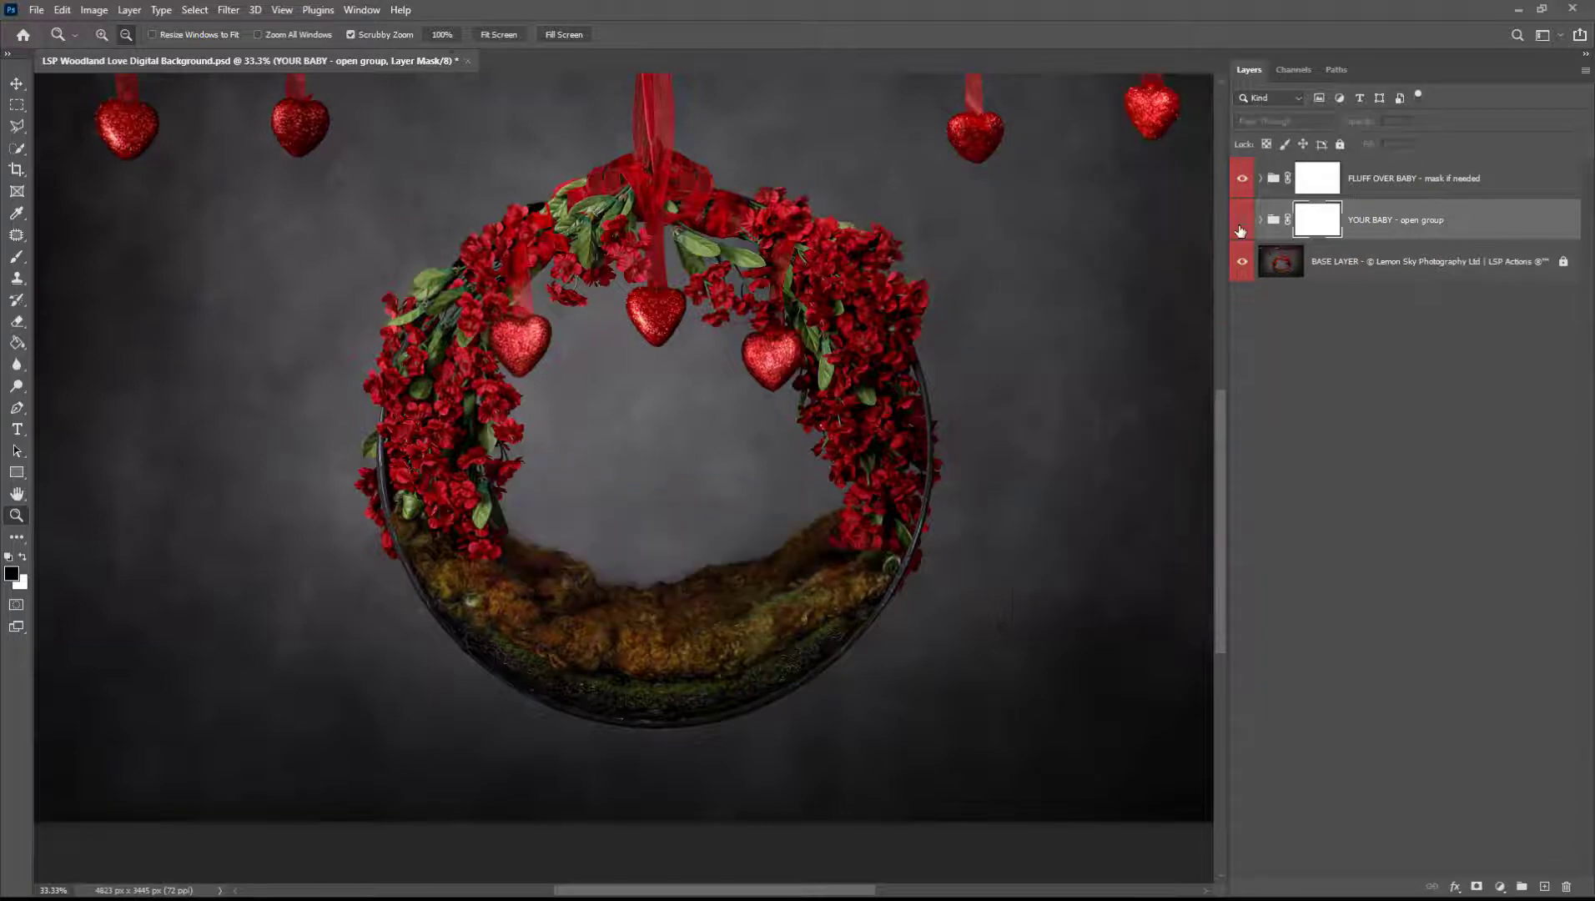
left_click(1241, 224)
left_click(1241, 224)
left_click(1242, 224)
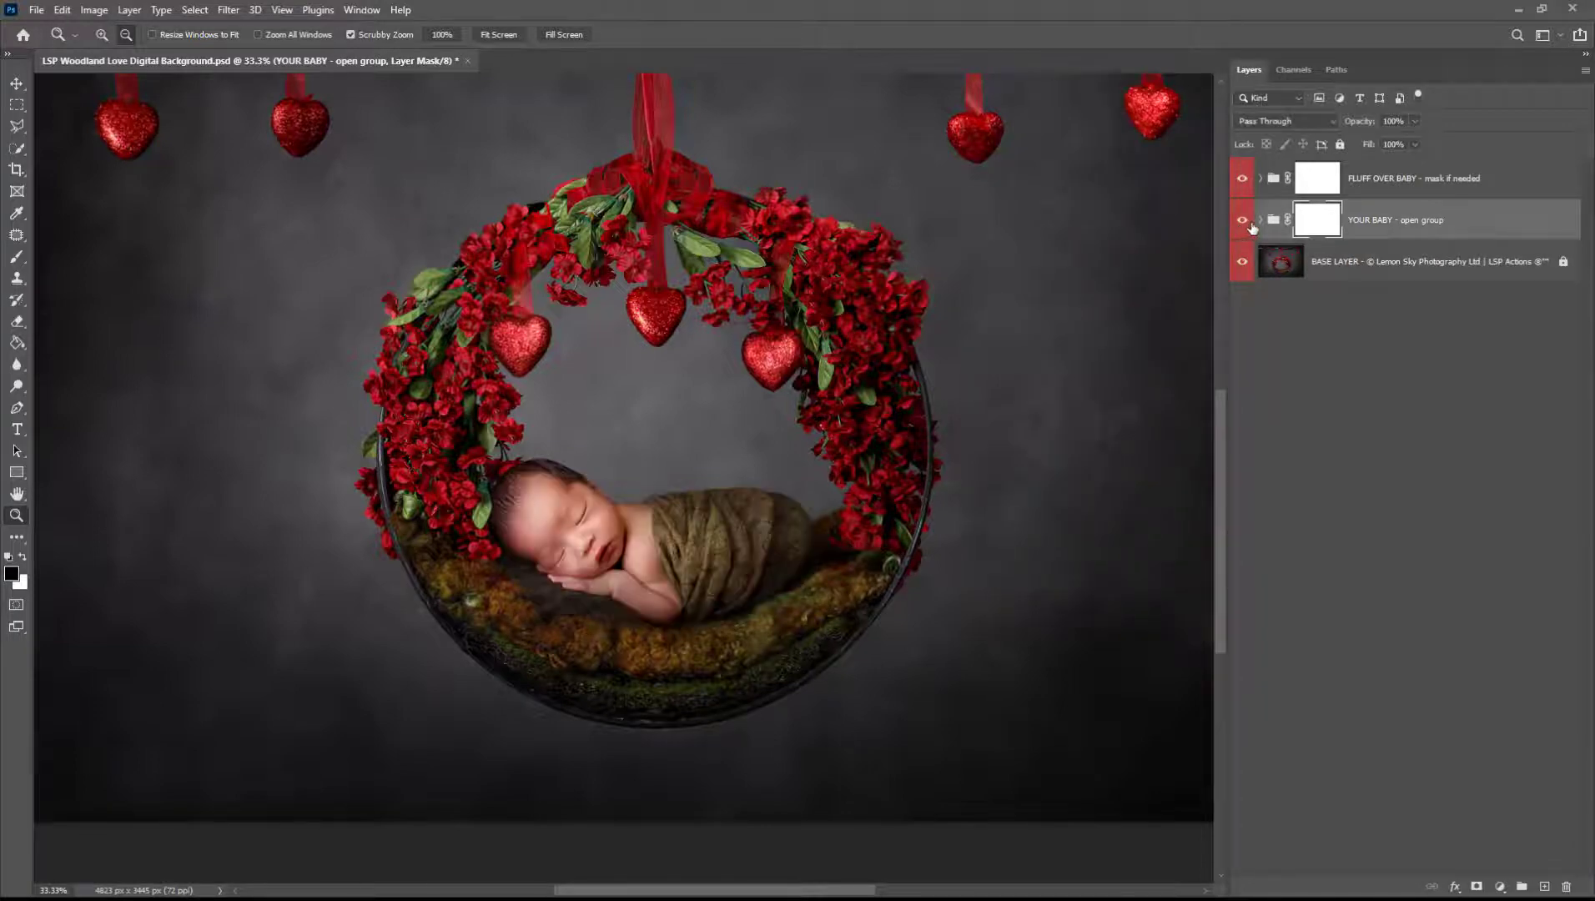
Blend the blanket edge beneath the baby into the fluff by painting the YOUR BABY LAYER mask with a soft black brush.
left_click(1262, 221)
left_click(1356, 683)
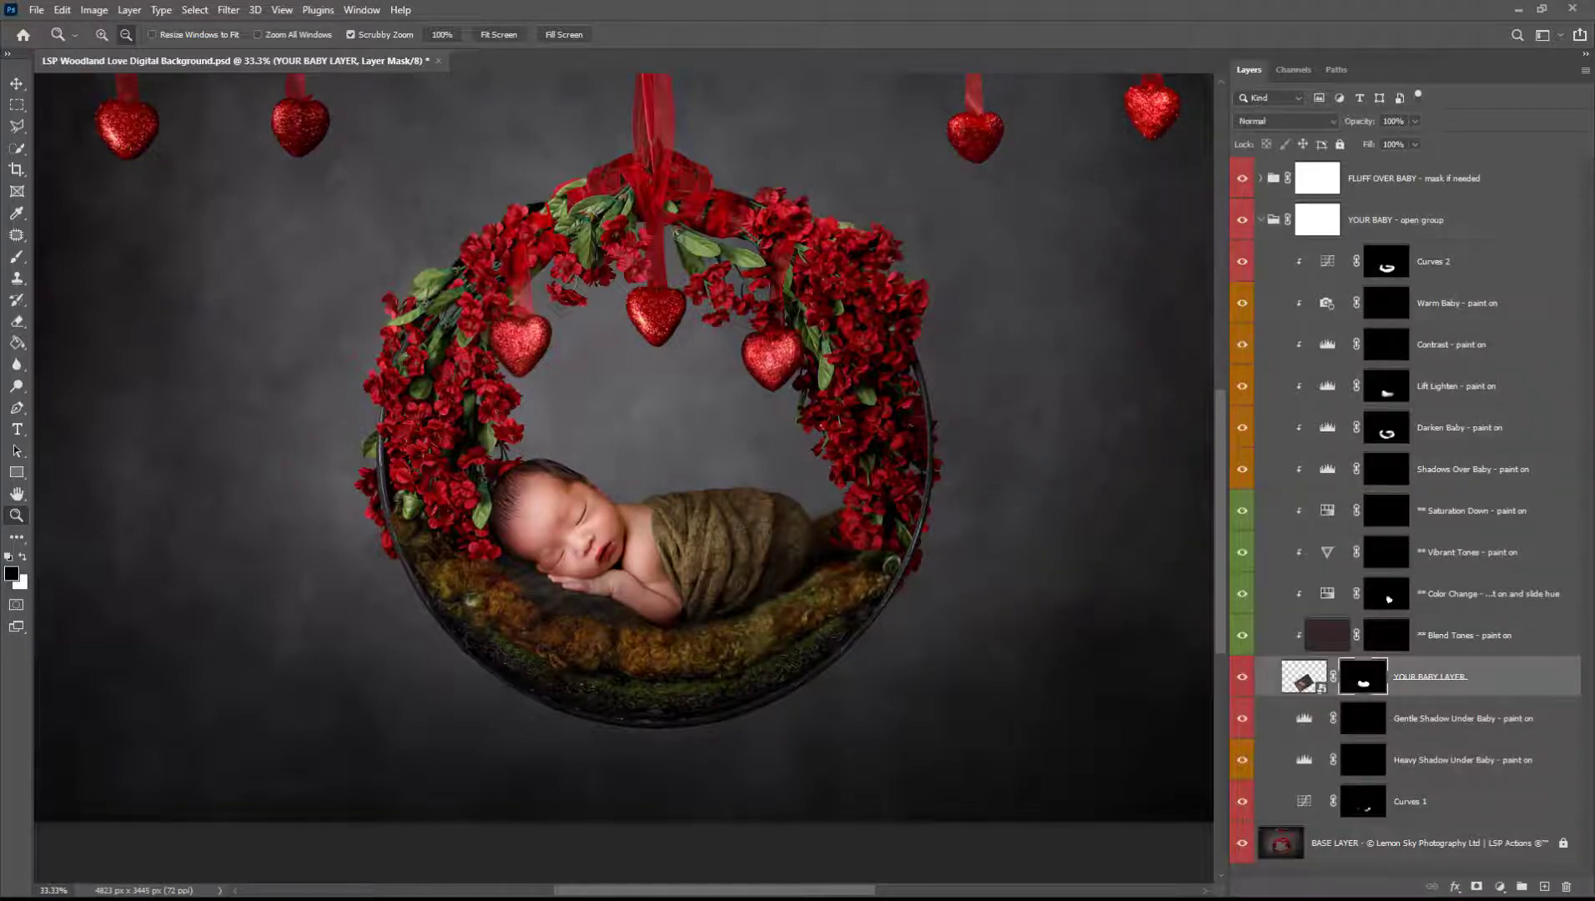
key("b")
key("x")
right_click(582, 656)
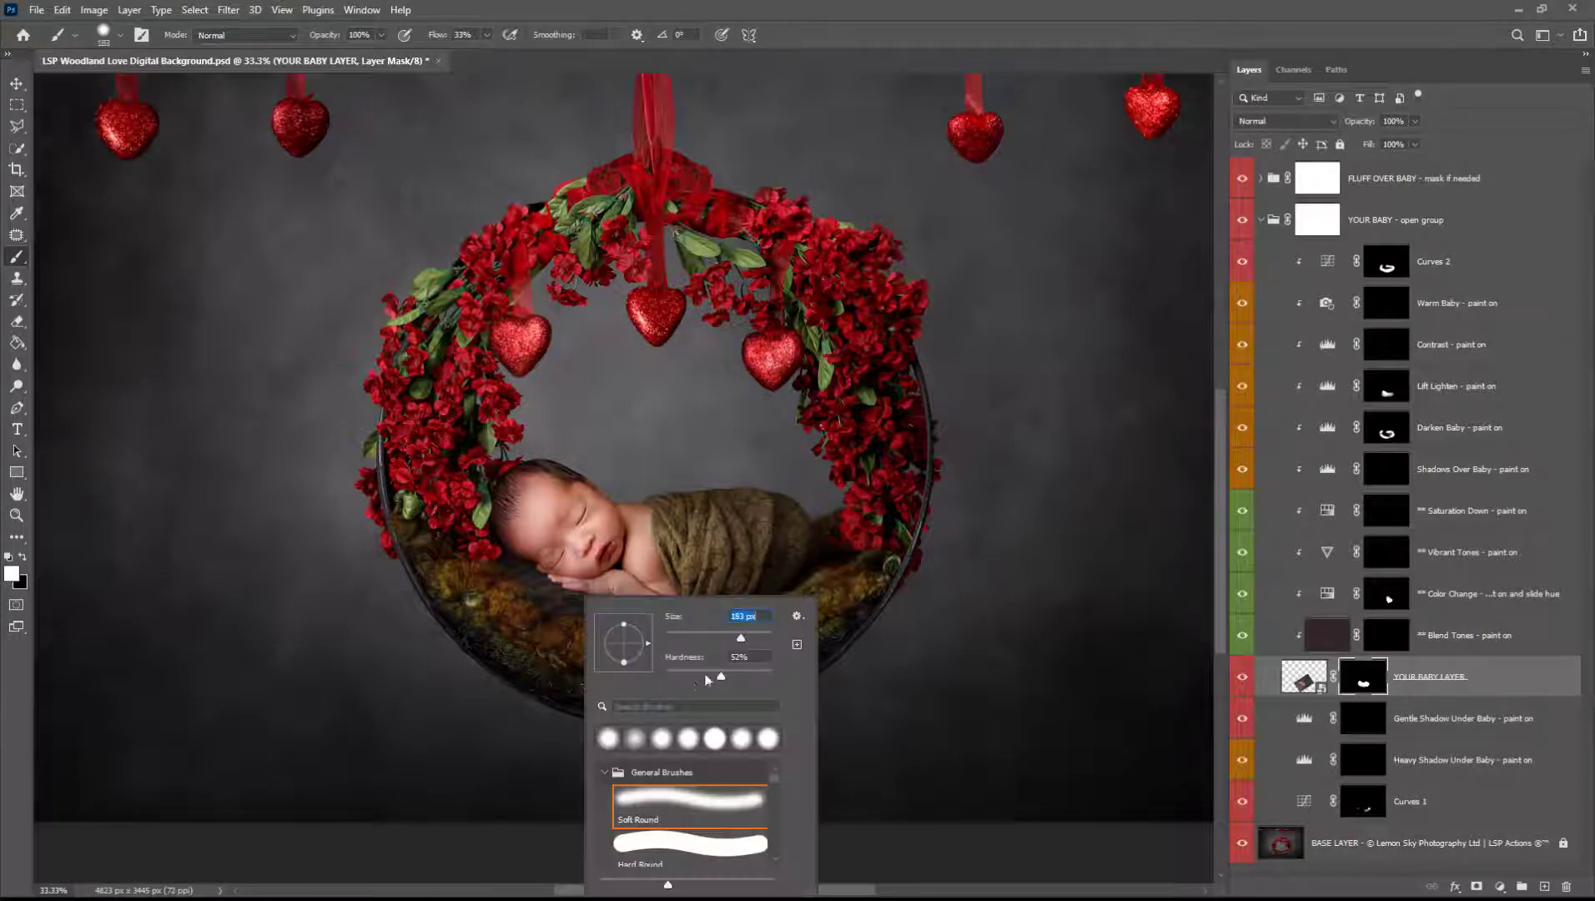
left_click_drag(673, 674, 661, 675)
key("Return")
key("x")
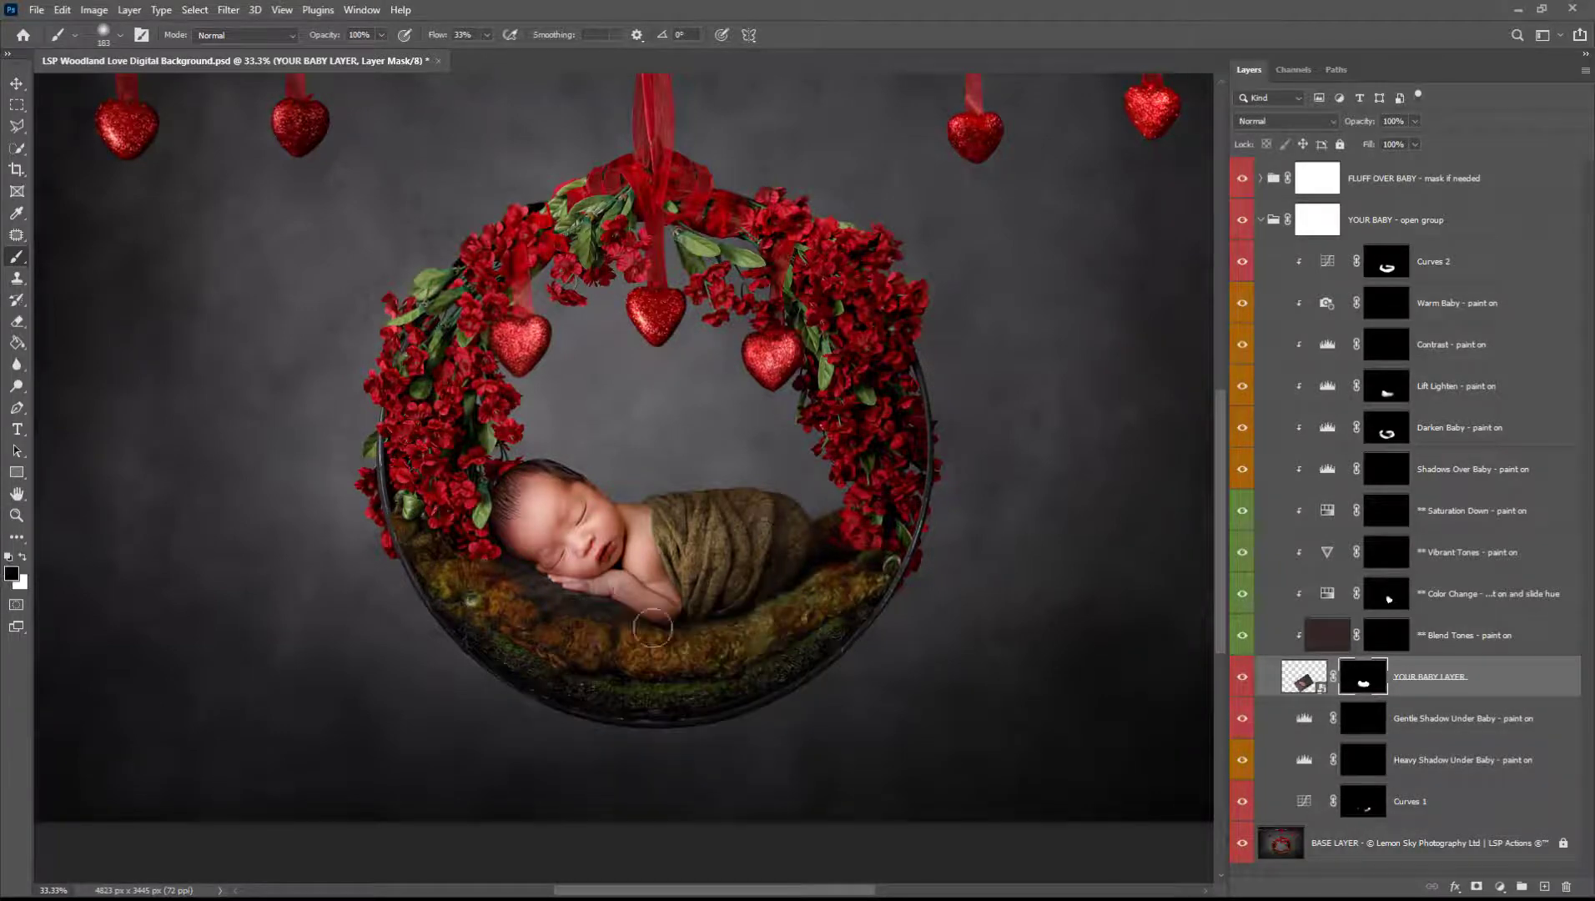
mouse_move(536, 598)
left_mouse_down()
mouse_move(506, 590)
mouse_move(519, 579)
mouse_move(499, 588)
mouse_move(507, 610)
left_mouse_up()
Paint the Color Change mask white over the blanket under the baby to match it to the wrap's colour.
left_click(1380, 599)
key("x")
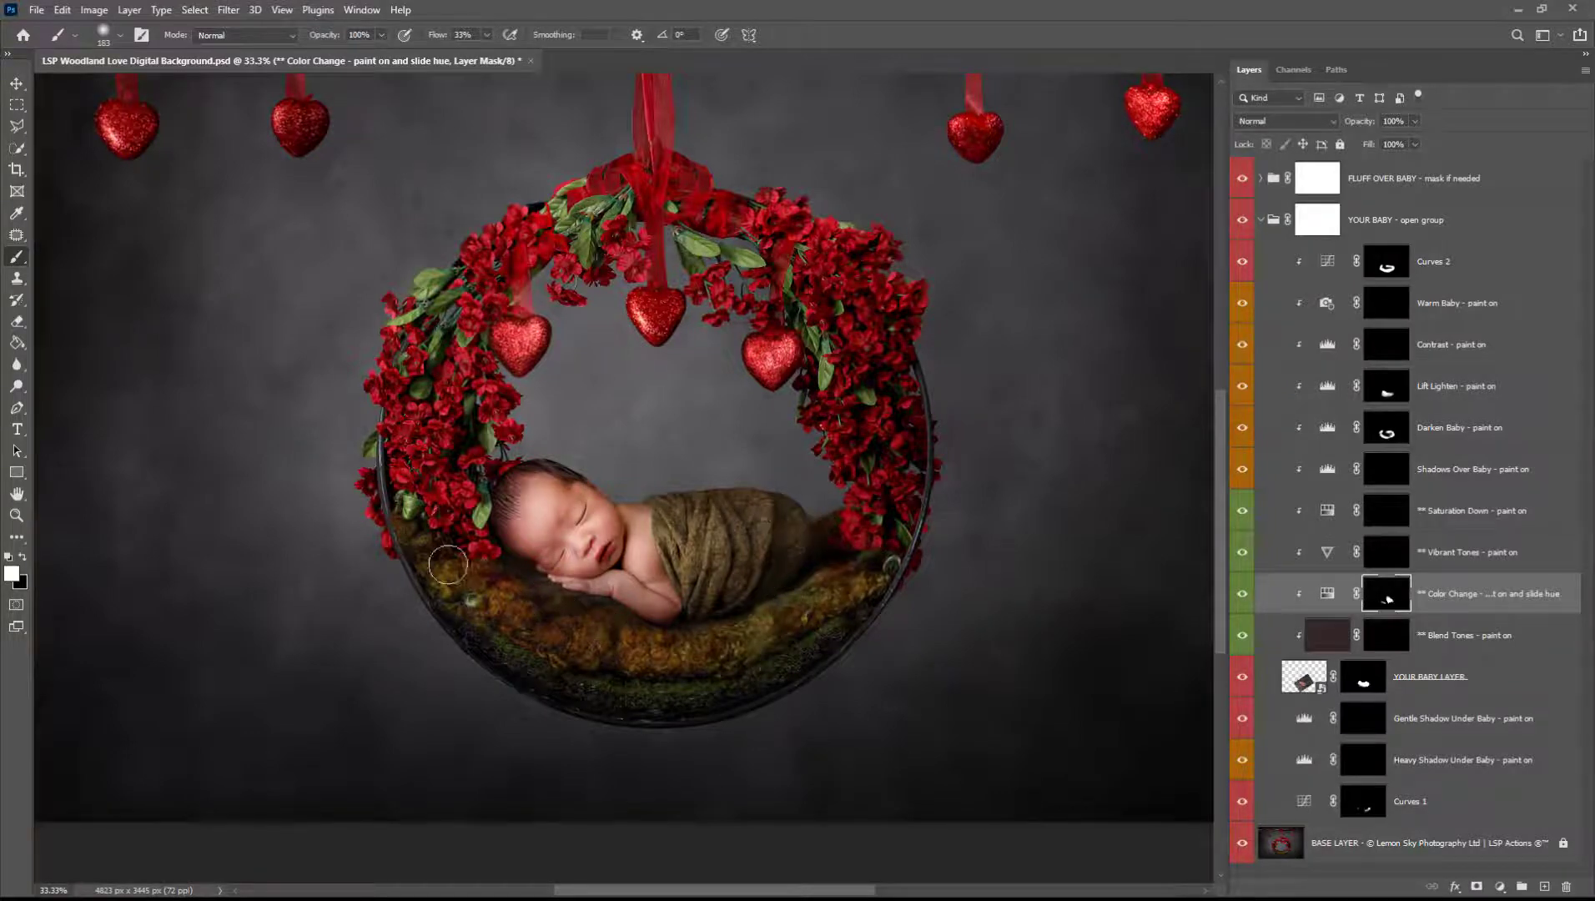
key("z")
left_click(663, 613, "alt")
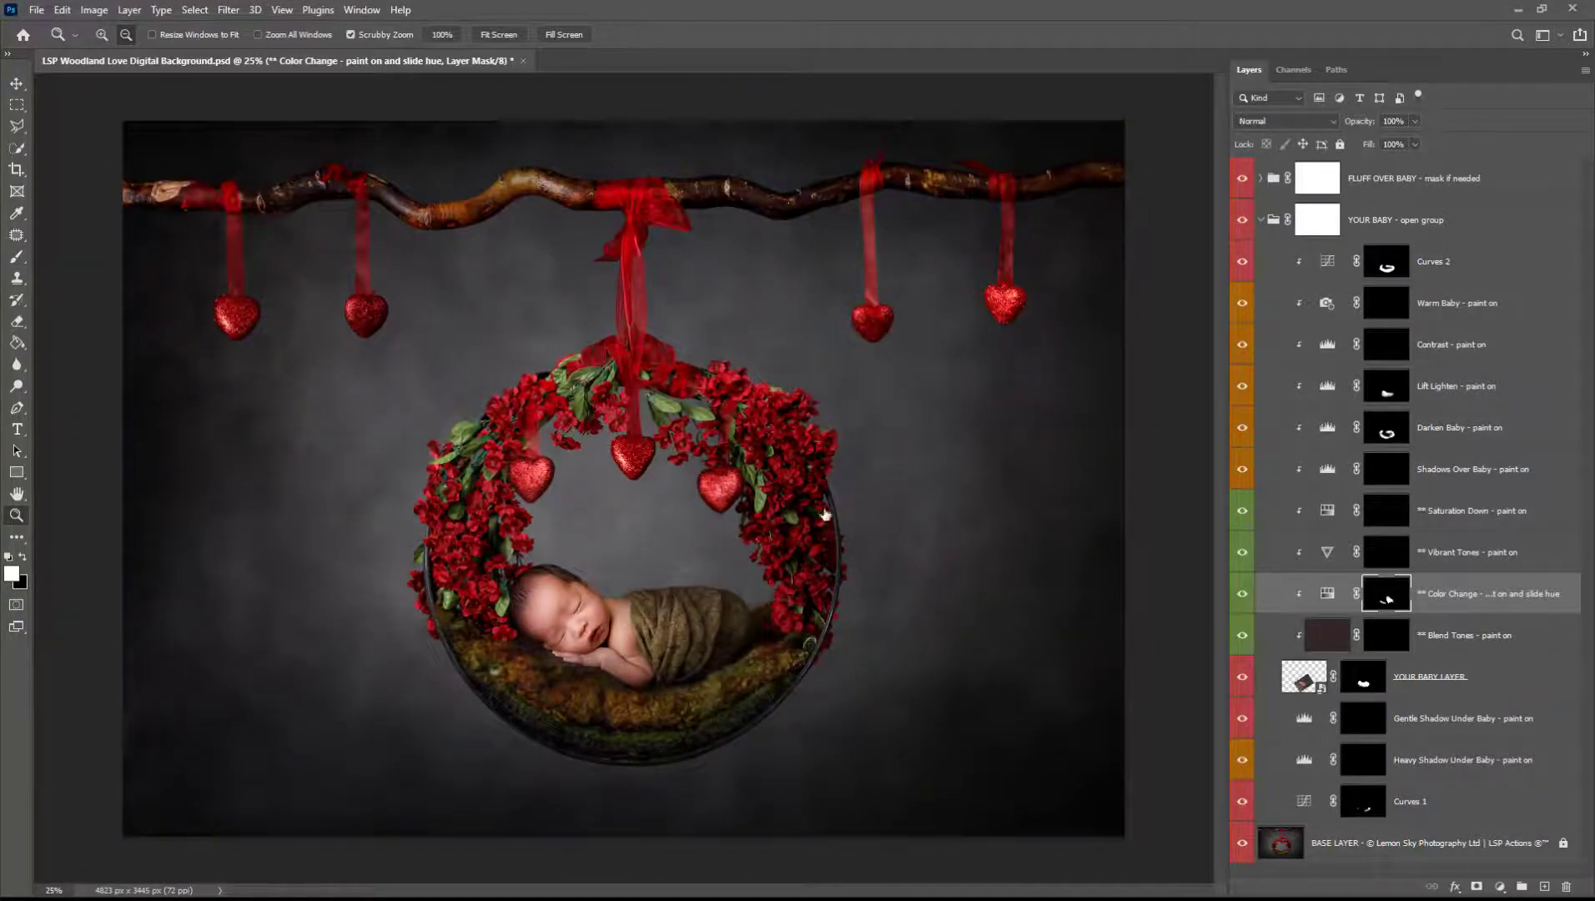
Collapse the YOUR BABY group and toggle its visibility and that of the FLUFF OVER BABY group to compare the composite.
left_click(1261, 220)
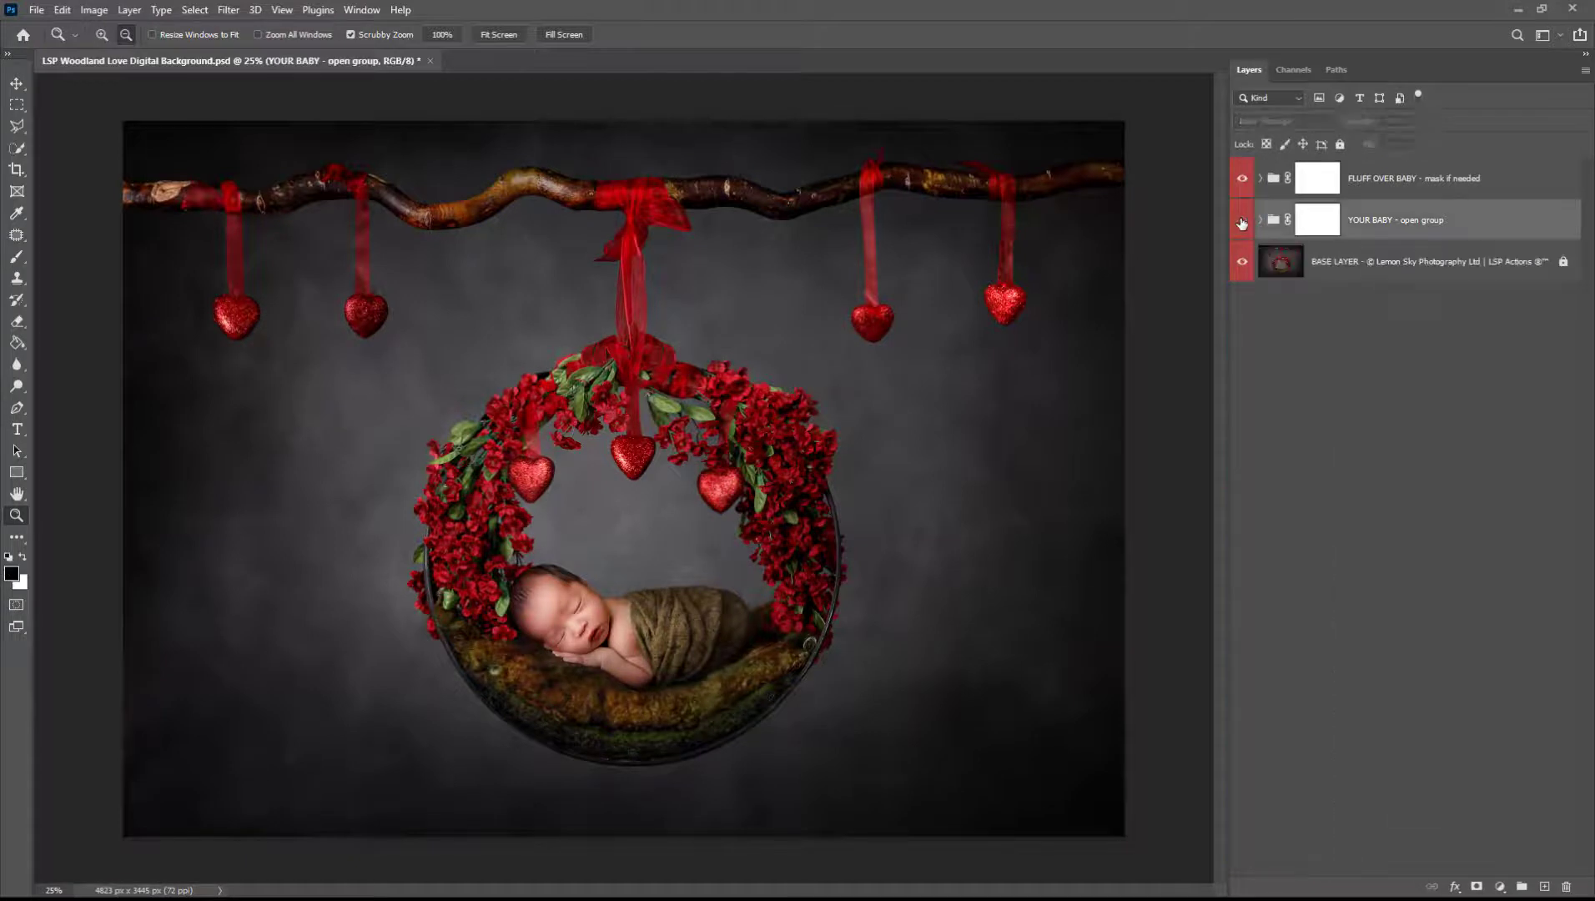
left_click(1242, 220)
left_click(1241, 221)
left_click(1242, 180)
left_click(1242, 180)
left_click(1242, 181)
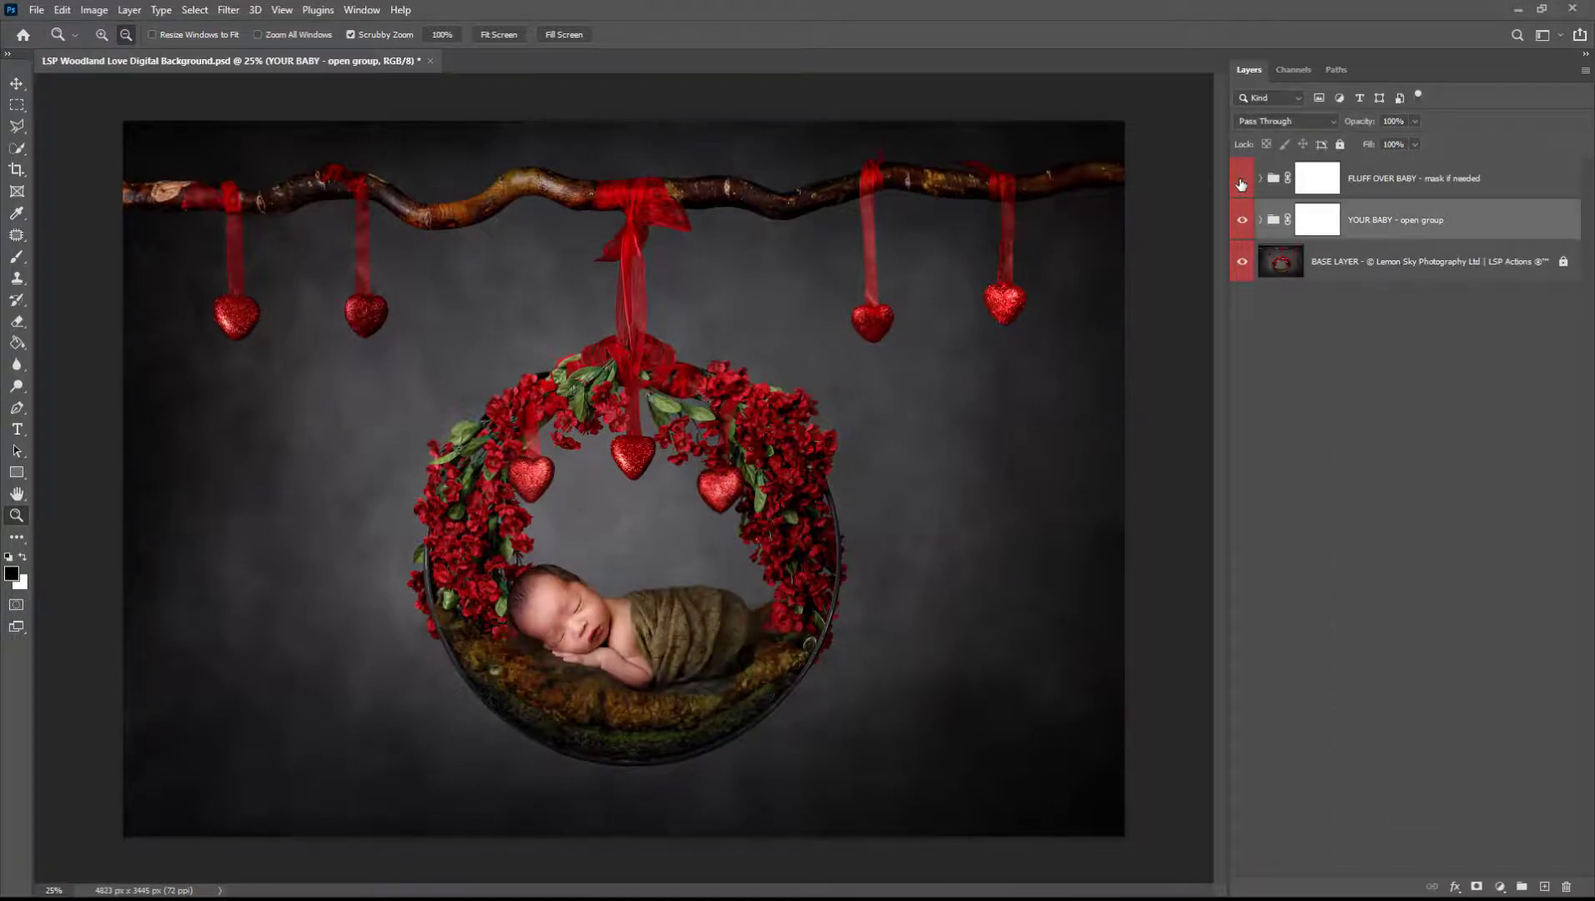
left_click(1243, 181)
Try masking the fluff below the wrap with a 464 px soft black brush on the FLUFF OVER BABY group mask, and undo the stroke.
left_click(1325, 189)
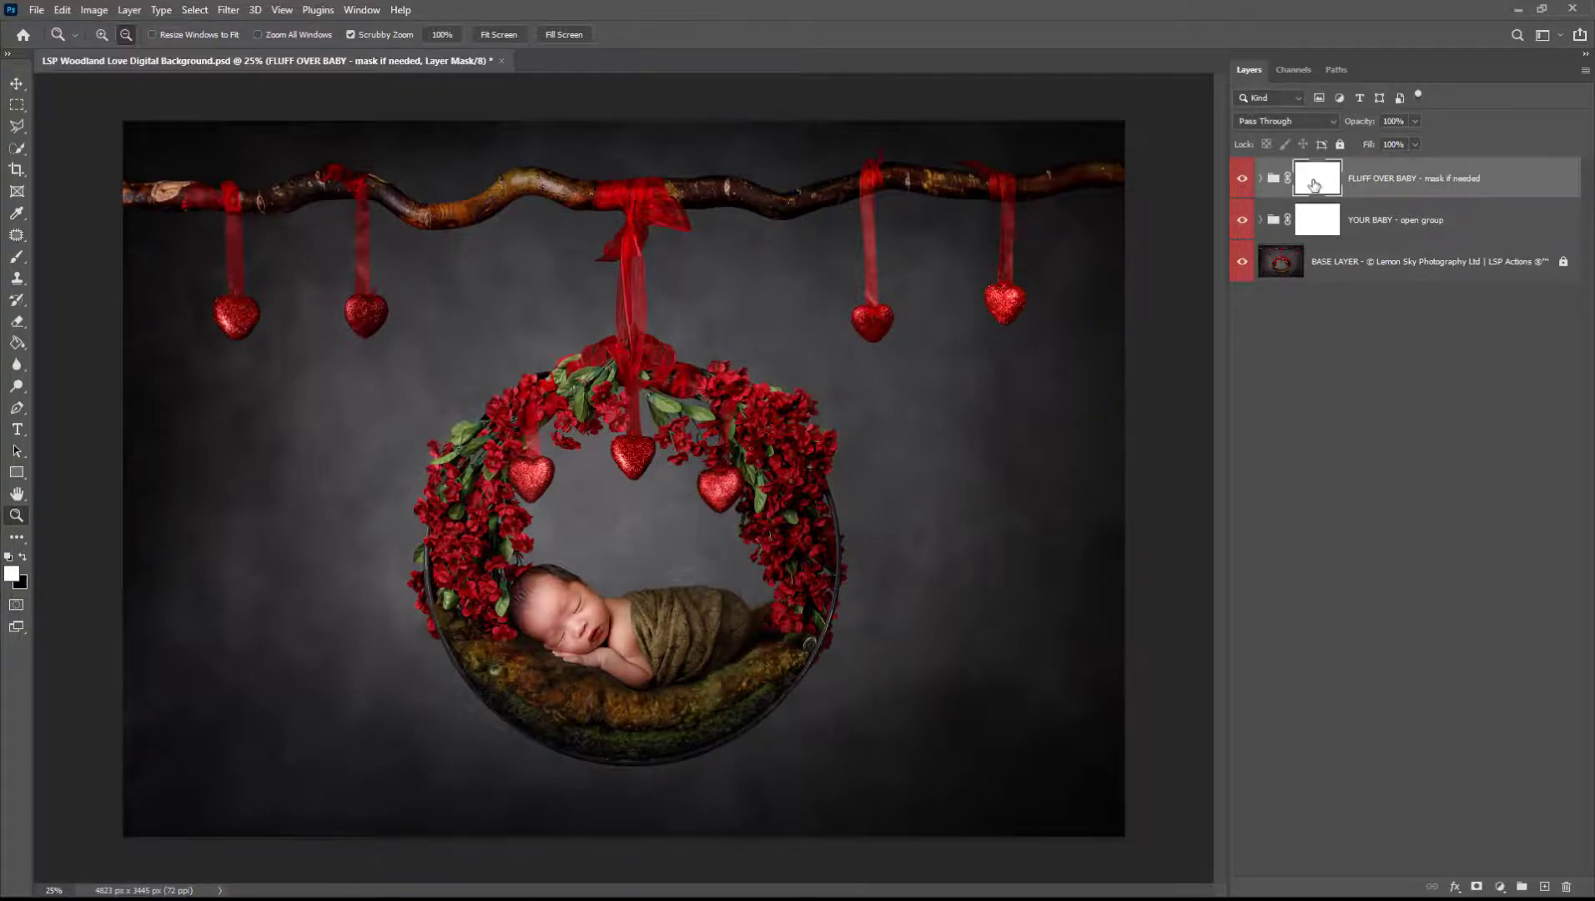
key("b")
key("x")
right_click(745, 601)
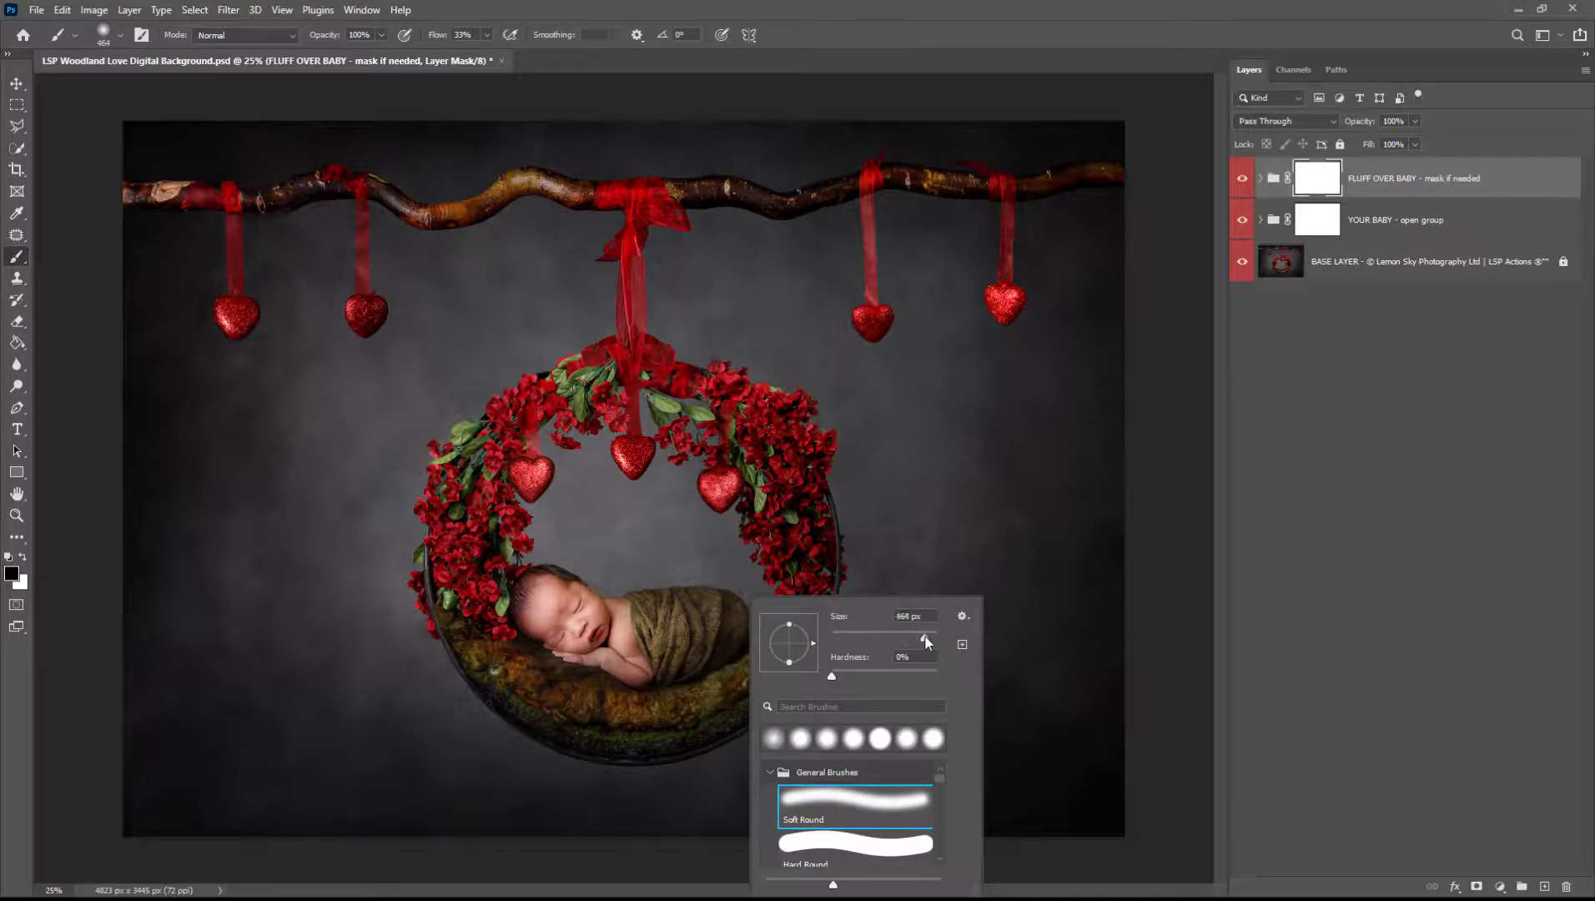
left_click(925, 639)
mouse_move(723, 674)
left_mouse_down()
mouse_move(747, 669)
mouse_move(723, 688)
left_mouse_up()
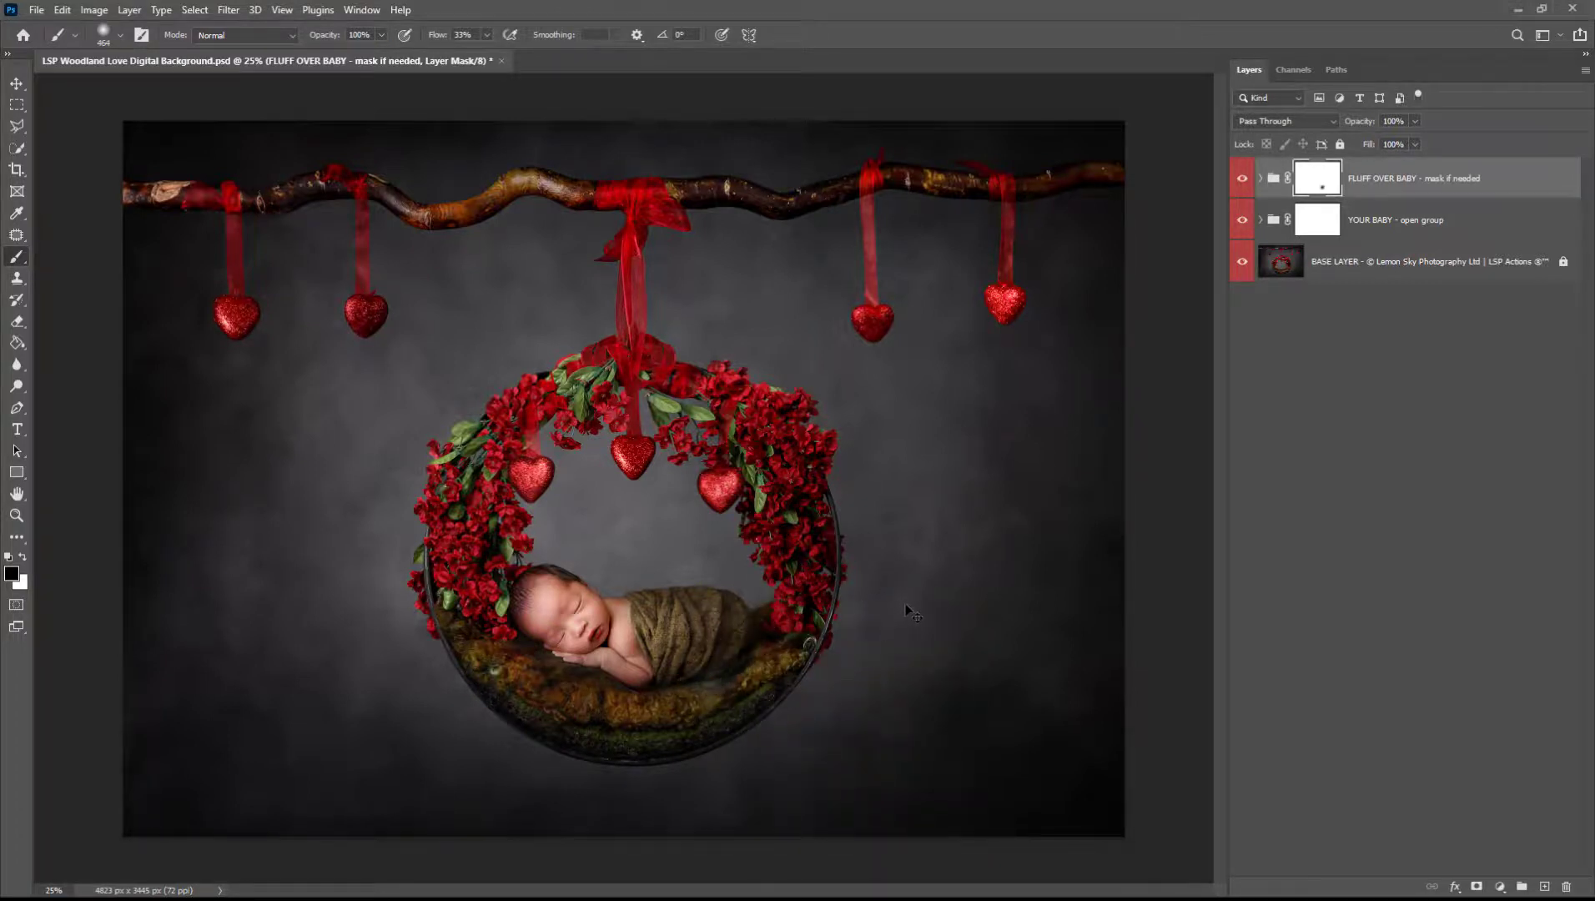
key("ctrl+z")
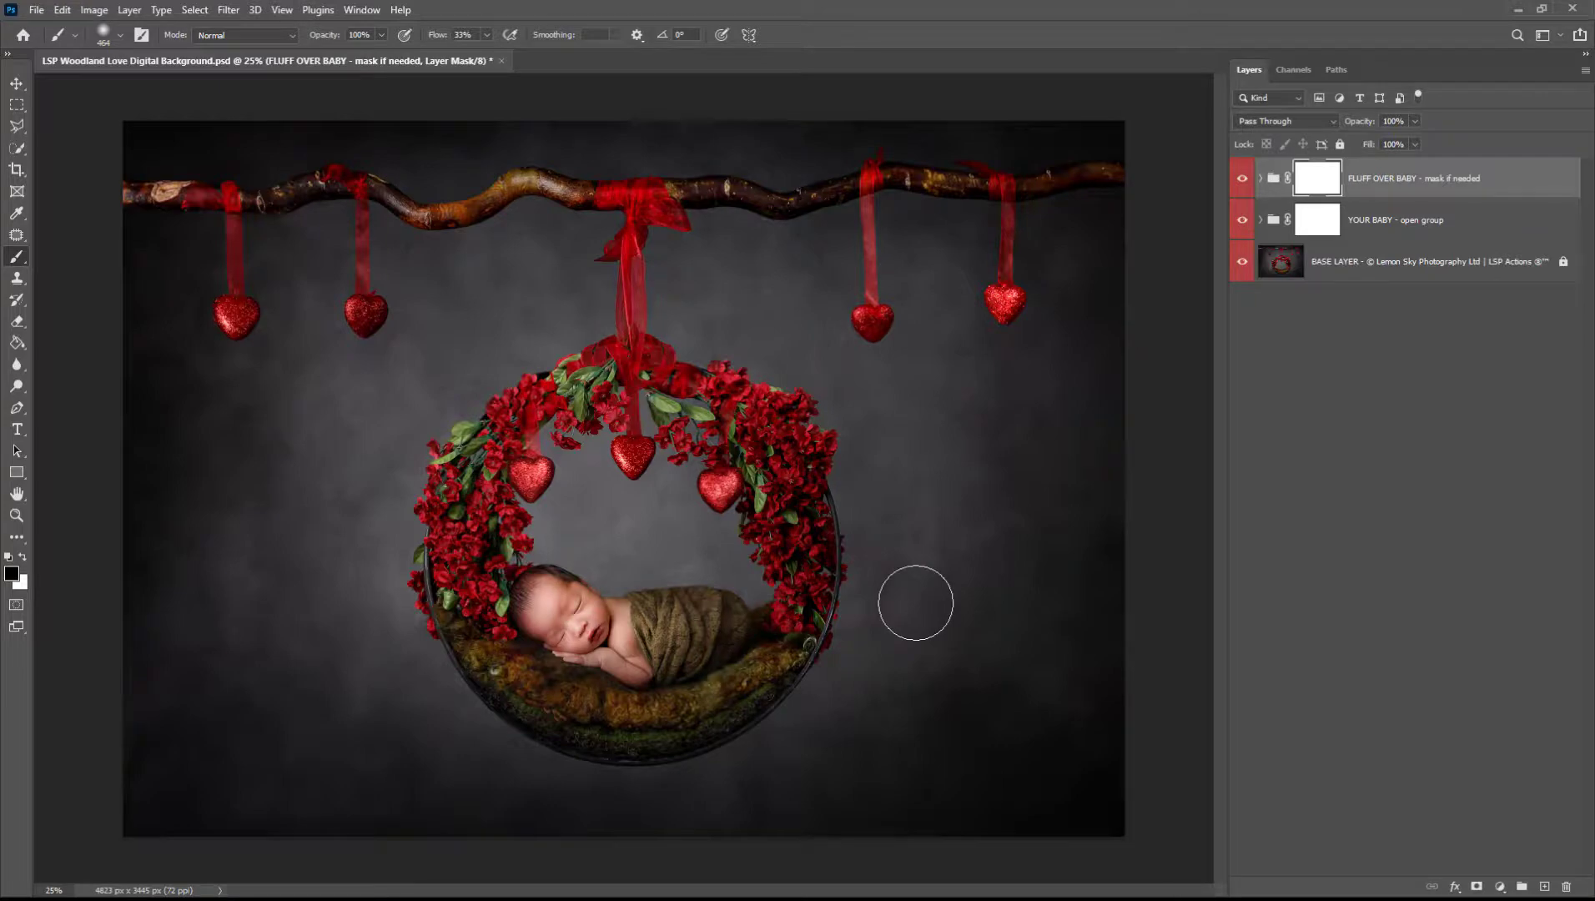
Minimize the Photoshop window.
left_click(1517, 10)
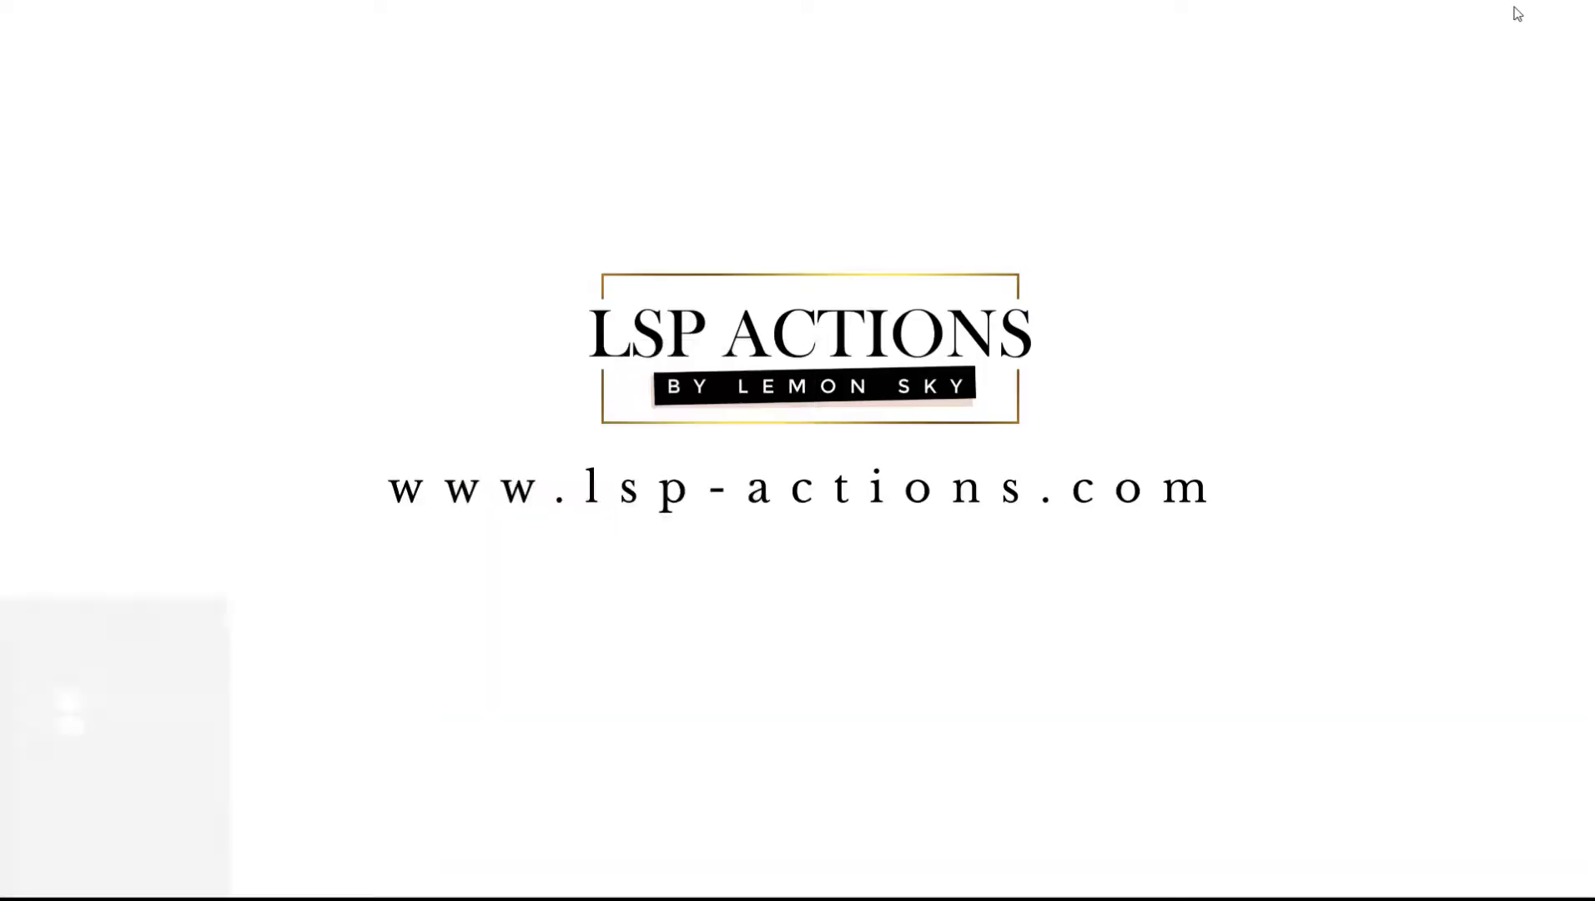